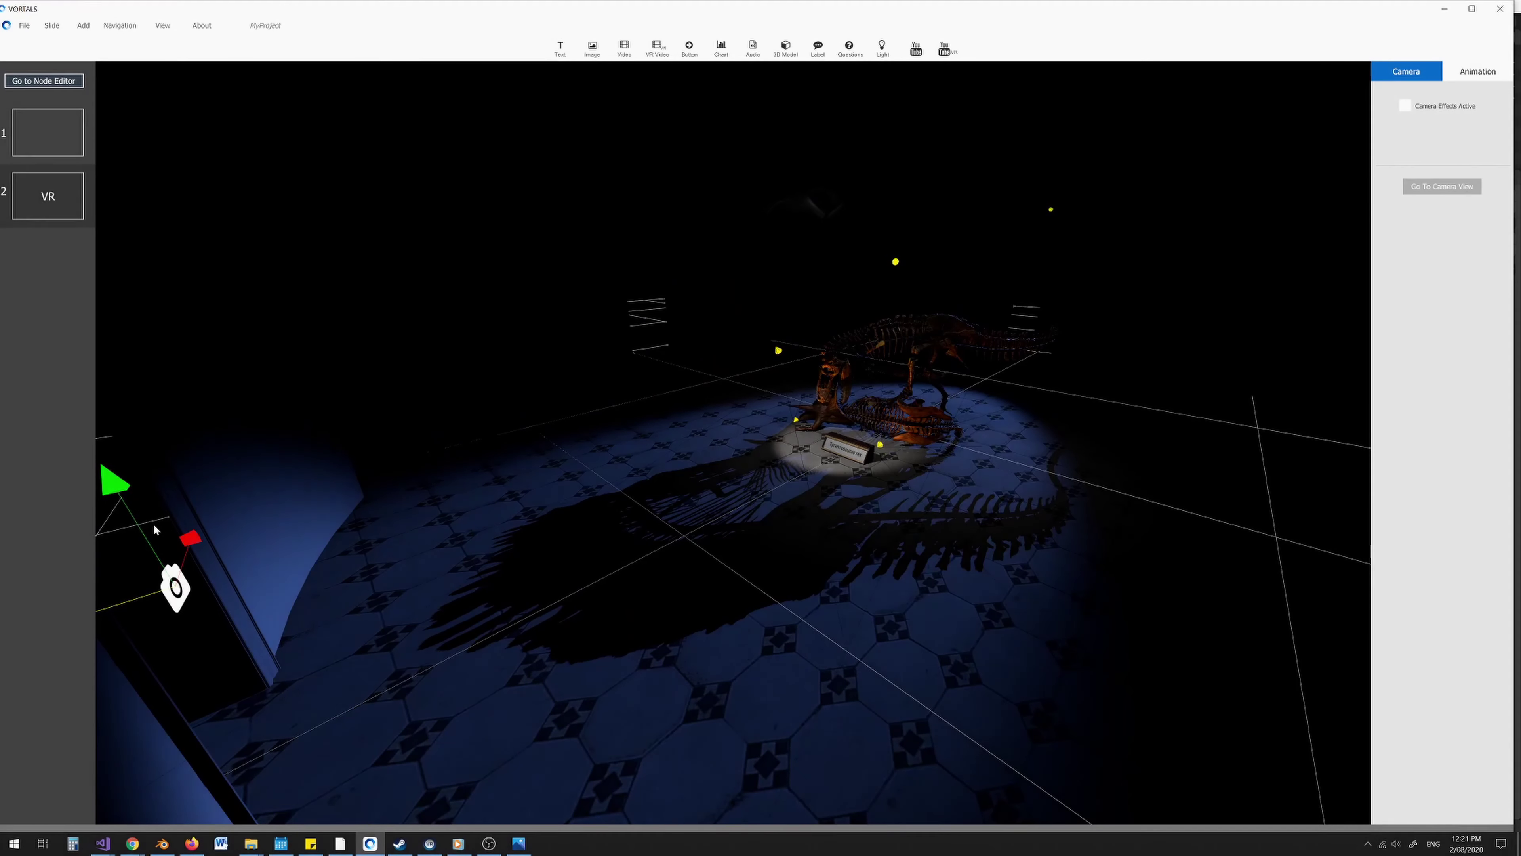
# Lower the camera and activate its camera effects with a low bloom amount.
pyautogui.moveTo(137, 524); pyautogui.dragTo(136, 556)
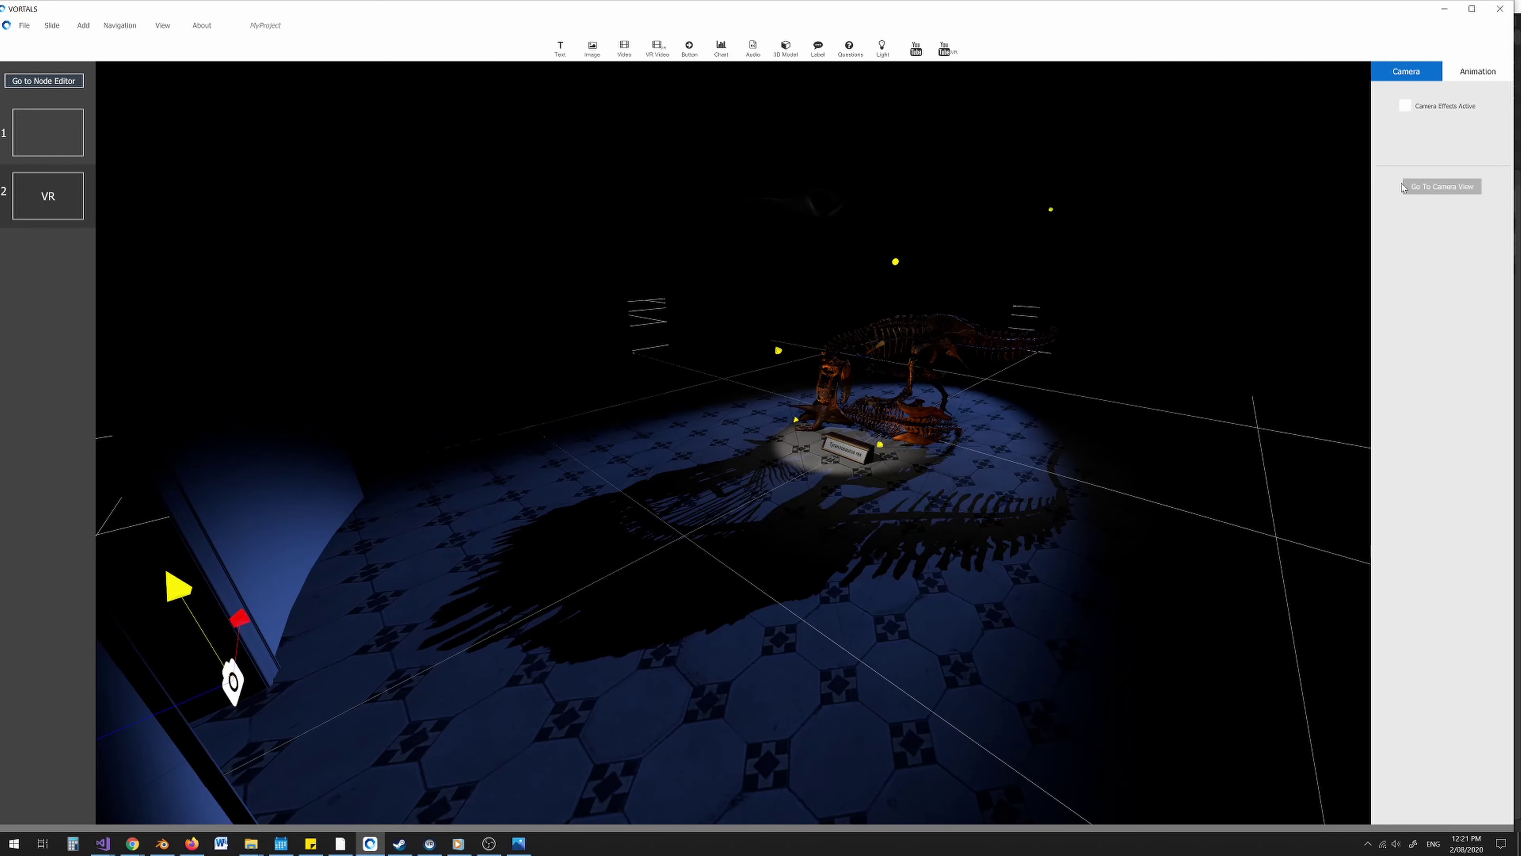
pyautogui.click(1417, 188)
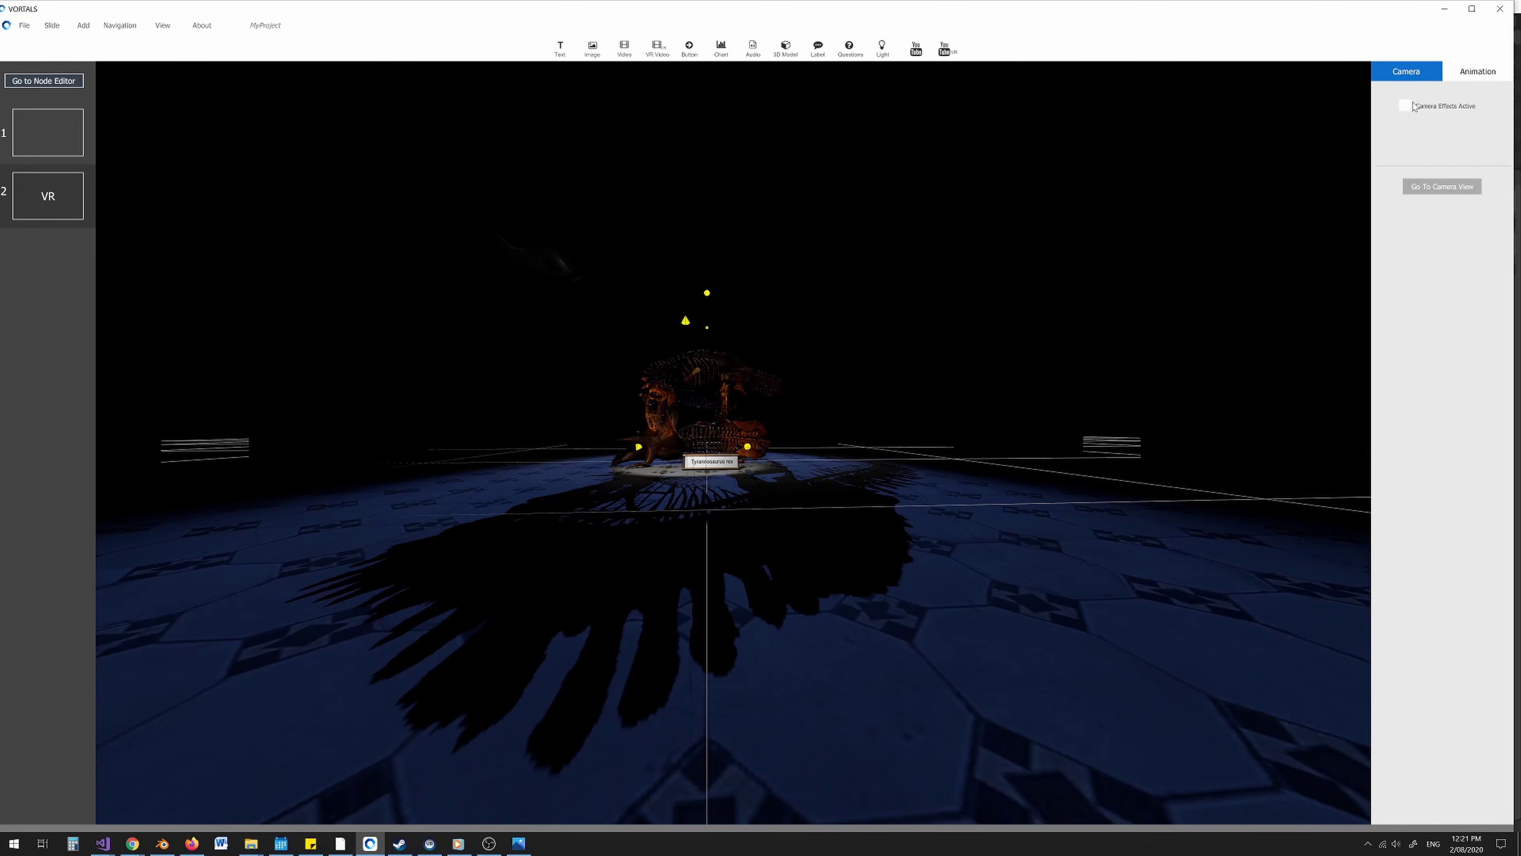
pyautogui.click(1406, 107)
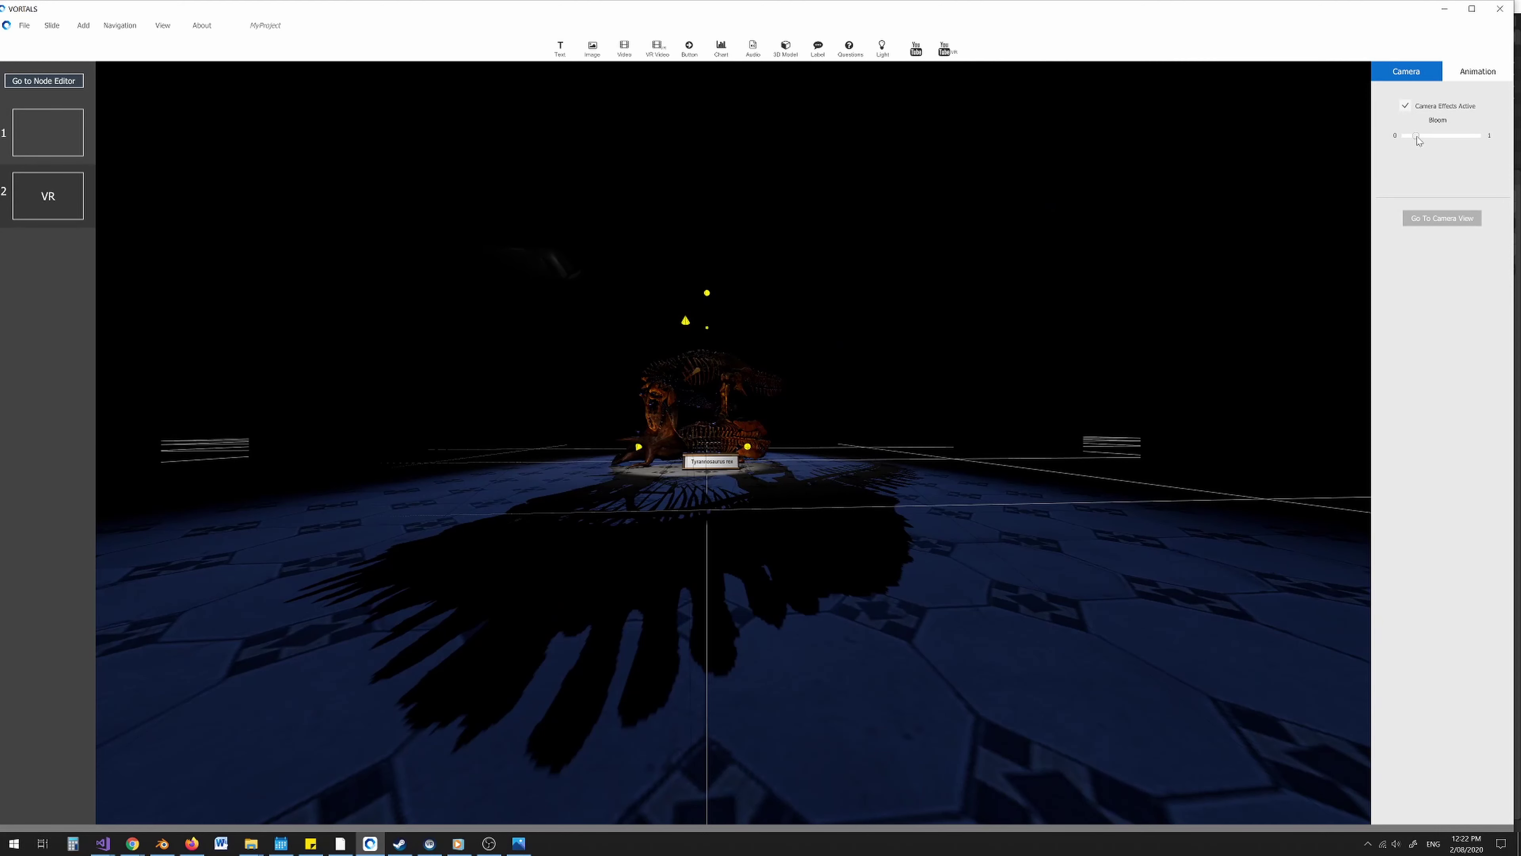
pyautogui.moveTo(1417, 138); pyautogui.dragTo(1421, 139)
# Move the camera lower toward the floor and check the scene through the camera view.
pyautogui.scroll(-2, 966, 380)
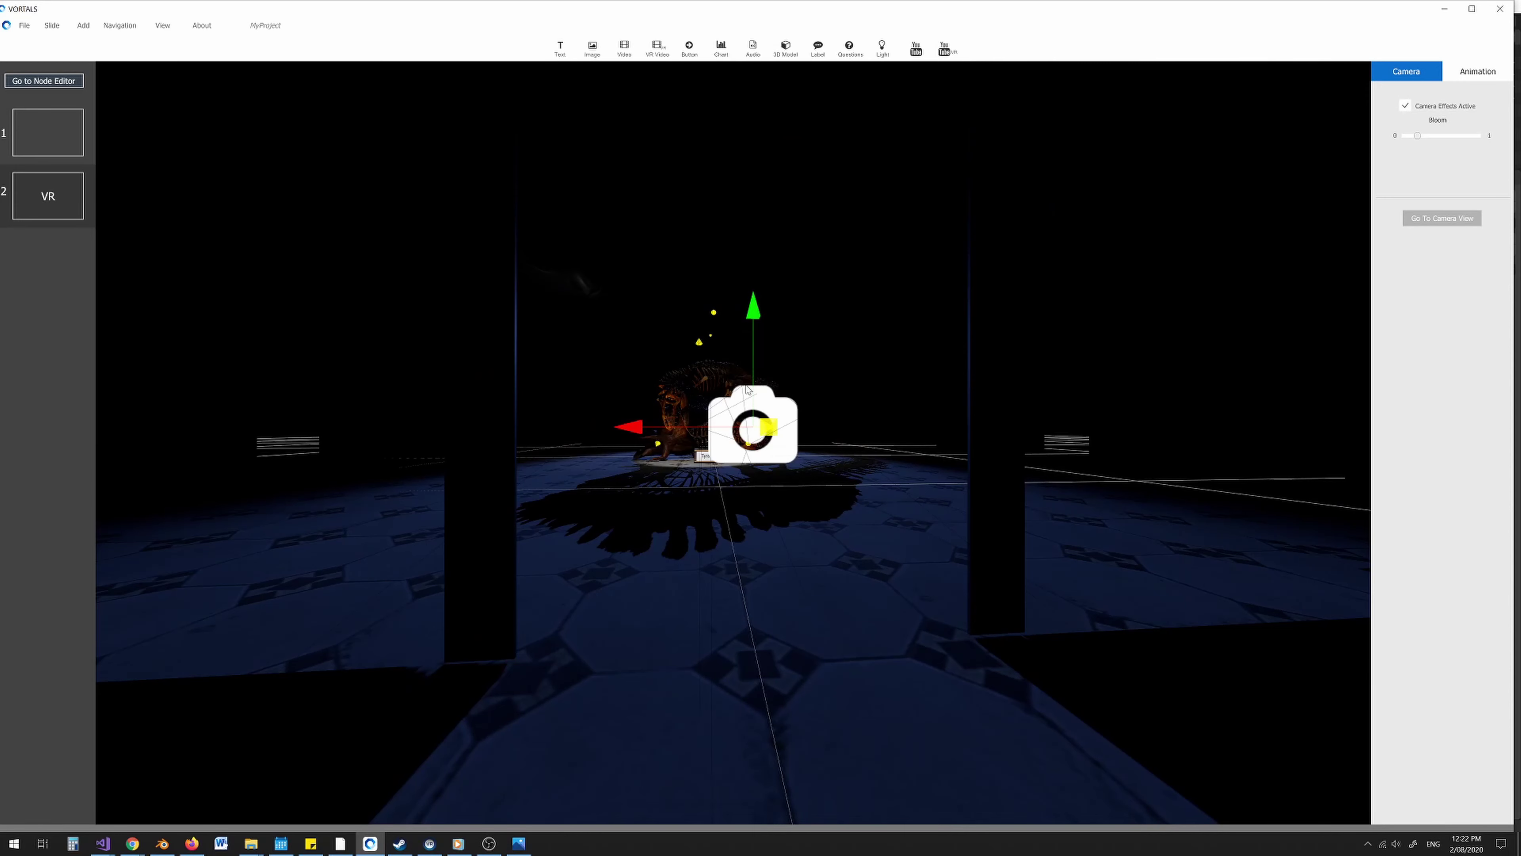
pyautogui.moveTo(753, 385); pyautogui.dragTo(753, 433)
pyautogui.scroll(1, 753, 433)
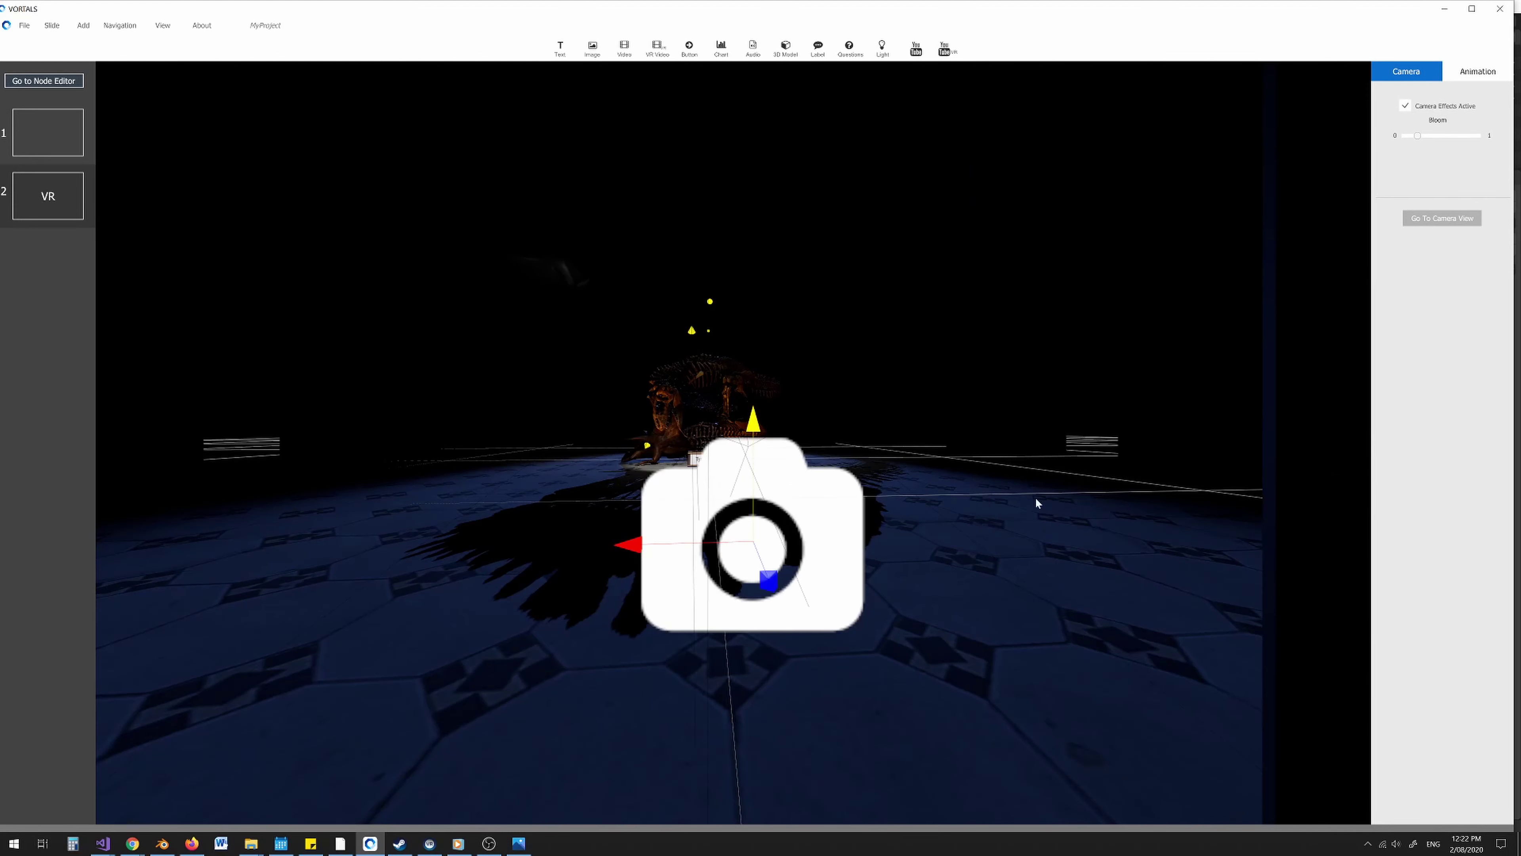
pyautogui.click(1454, 219)
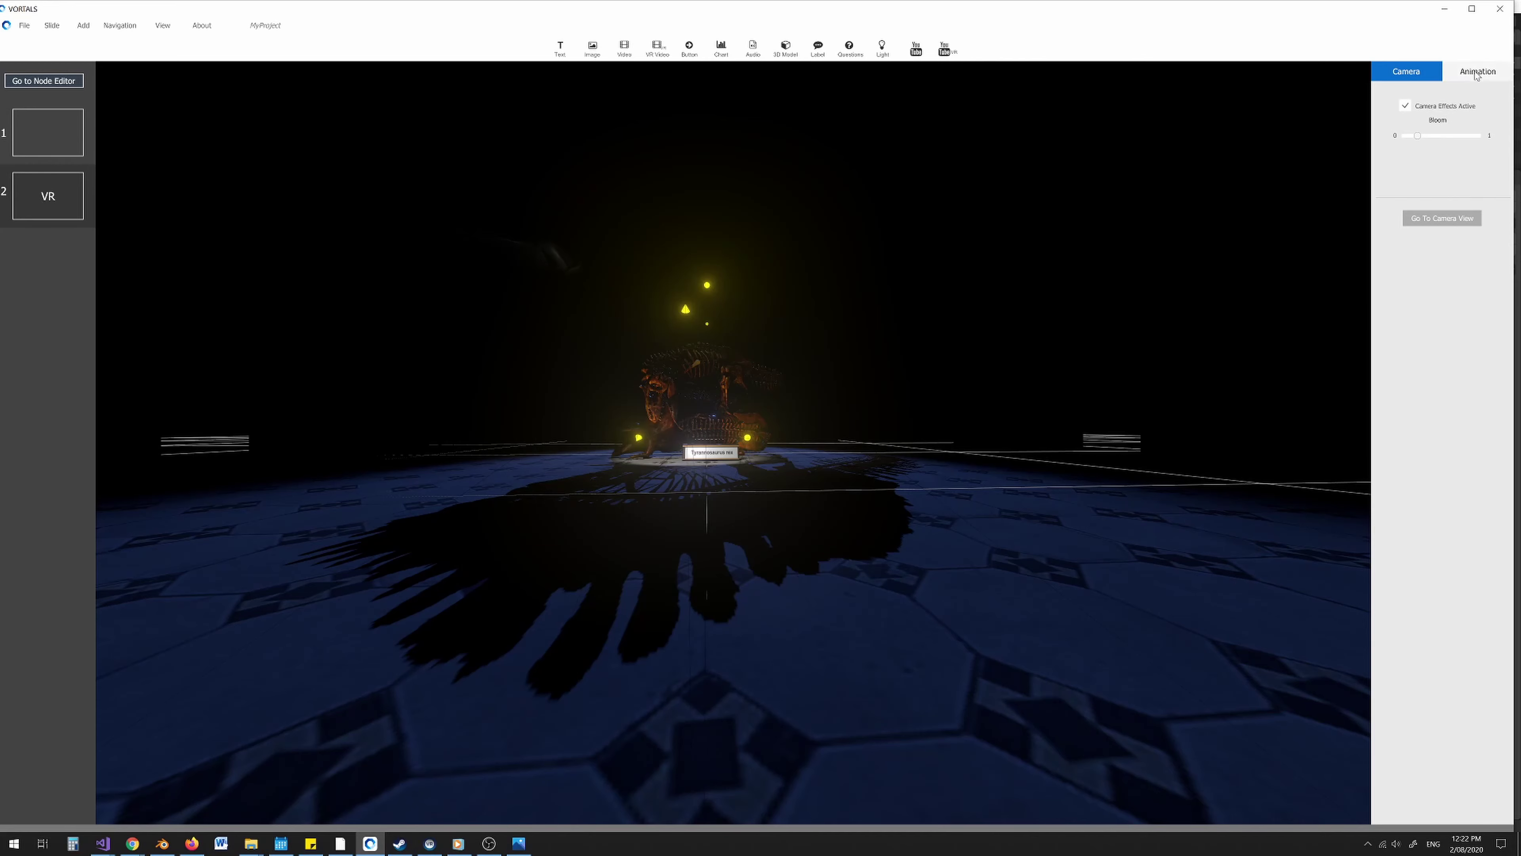
# Add the first animation keyframe at the camera's starting position facing the skeleton.
pyautogui.click(1451, 74)
pyautogui.scroll(-5, 830, 388)
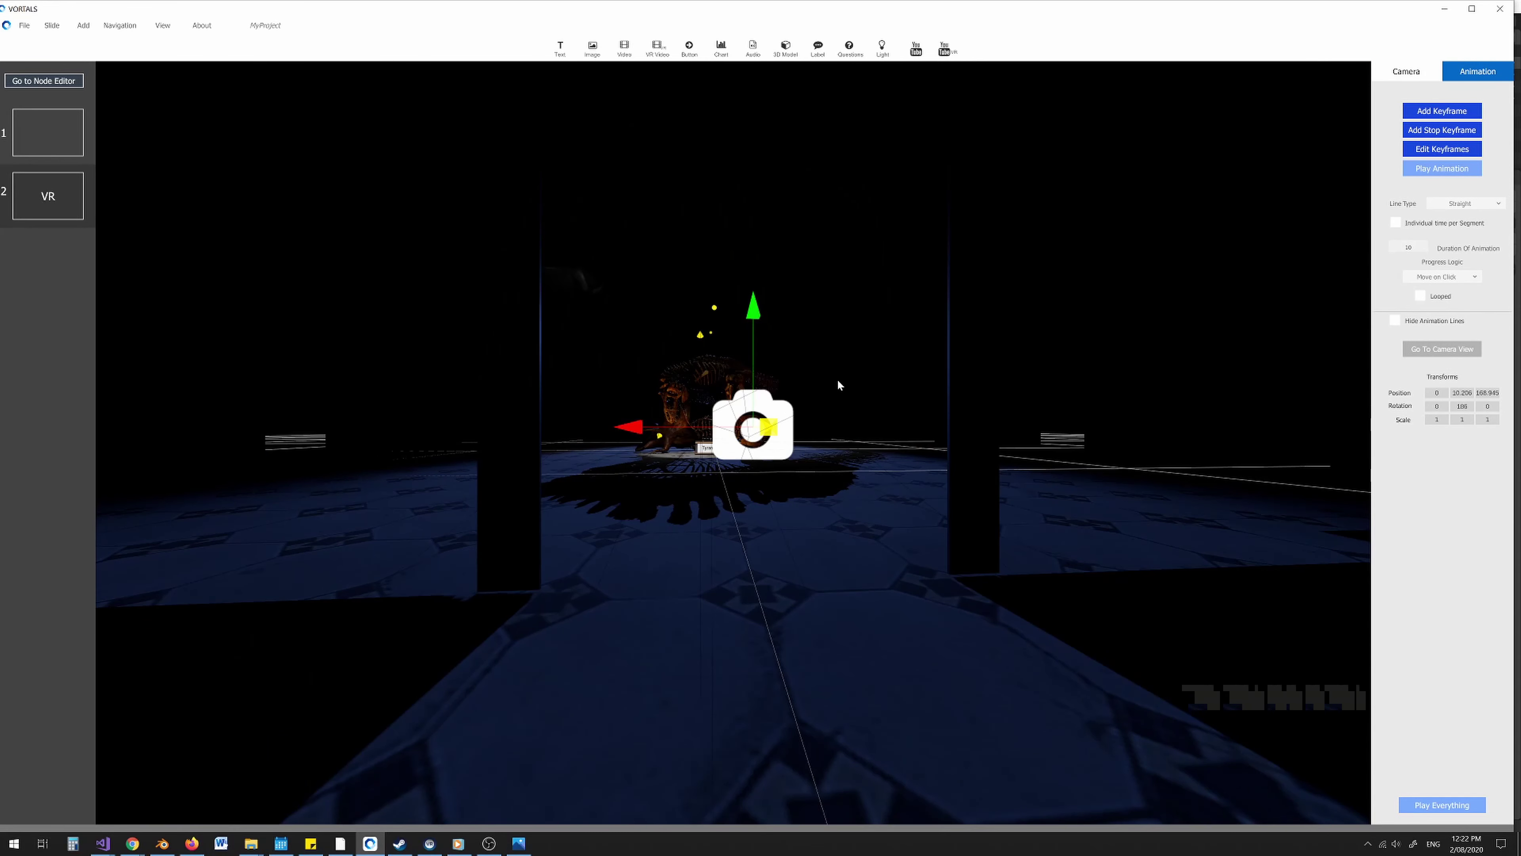
pyautogui.moveTo(837, 379); pyautogui.dragTo(797, 371, button='middle')
pyautogui.scroll(-1, 796, 375)
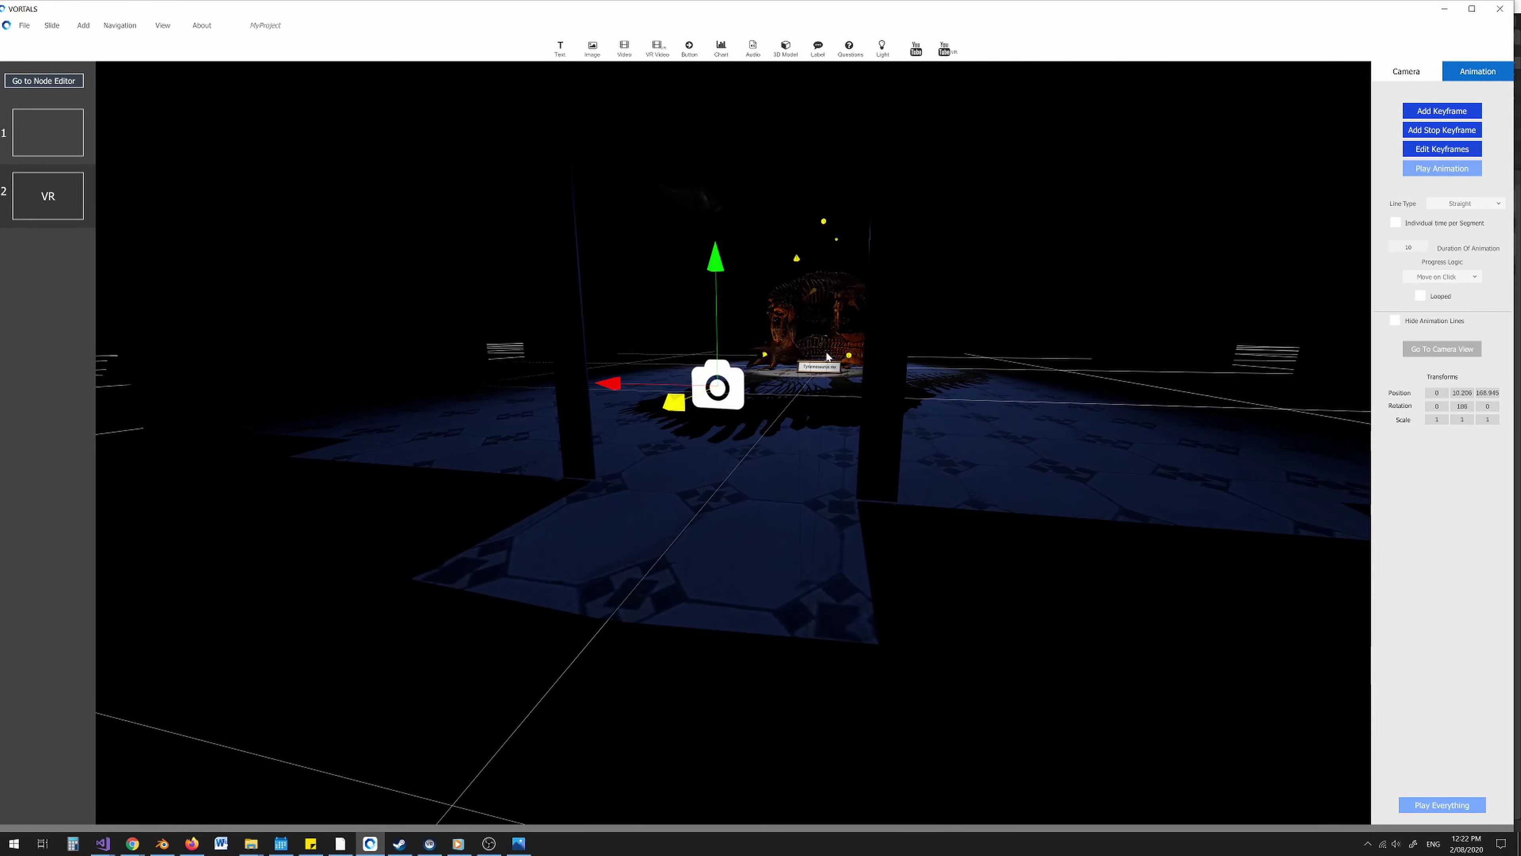
pyautogui.click(1441, 112)
# Move the camera forward past the doorway to about Z 125 and add a regular keyframe there.
pyautogui.moveTo(686, 405); pyautogui.dragTo(949, 238)
pyautogui.scroll(2, 673, 382)
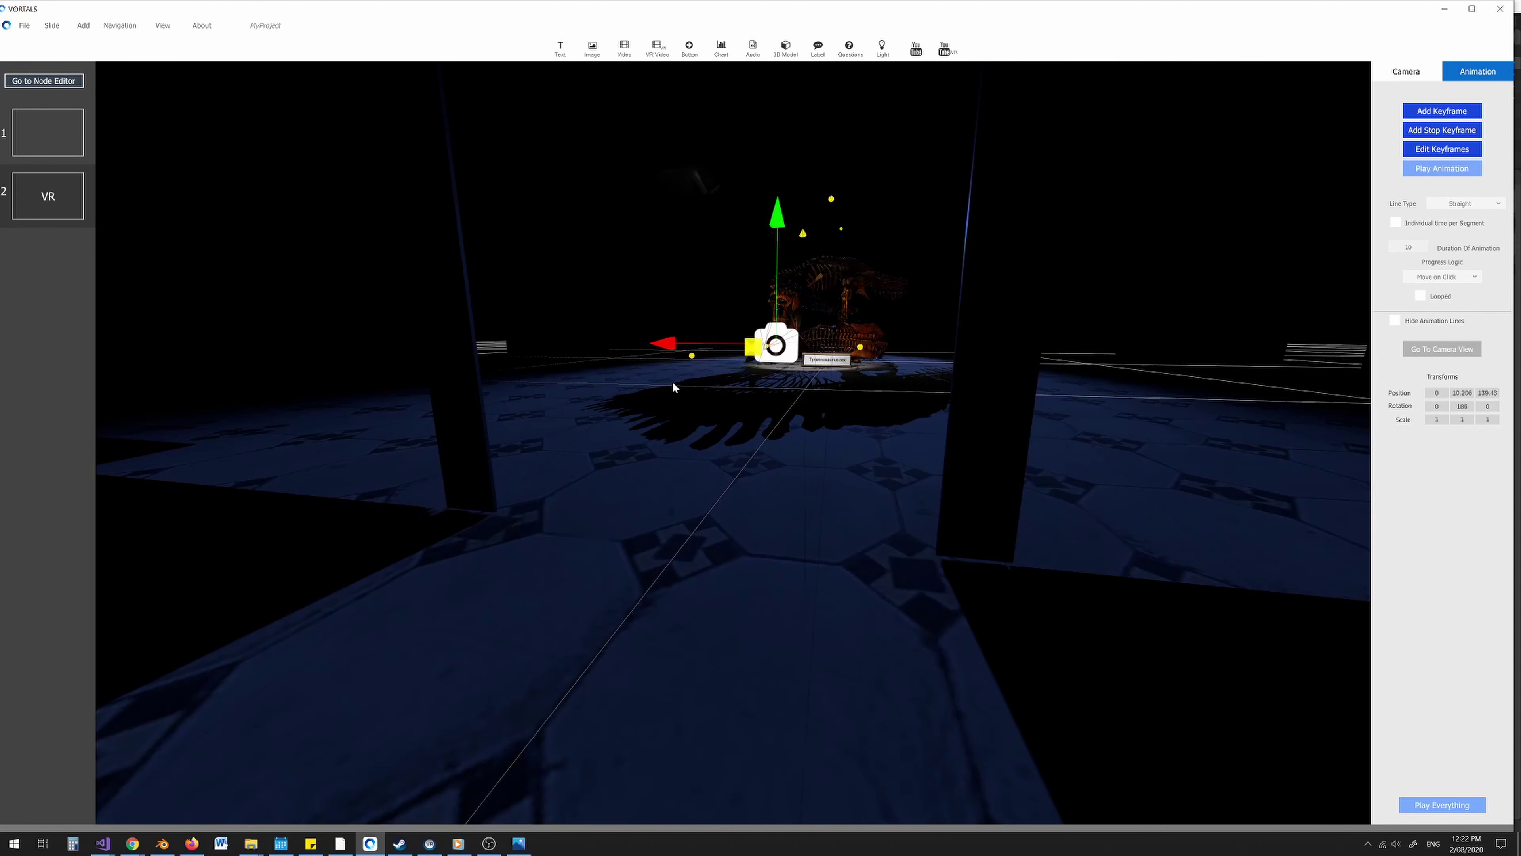
pyautogui.scroll(-2, 693, 360)
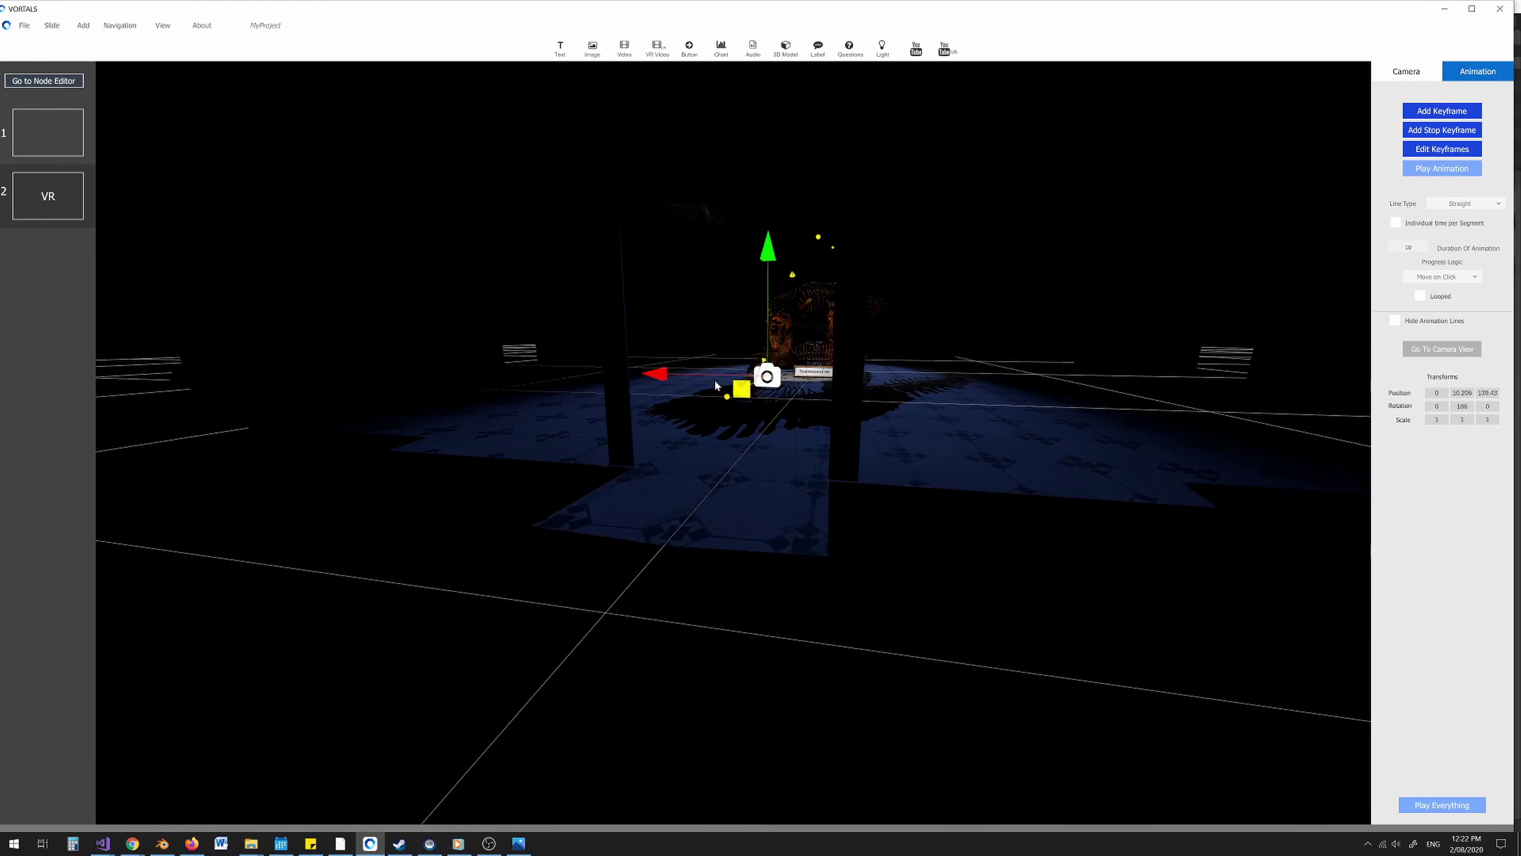
pyautogui.moveTo(808, 406); pyautogui.dragTo(763, 426, button='right')
pyautogui.moveTo(763, 427); pyautogui.dragTo(632, 504, button='middle')
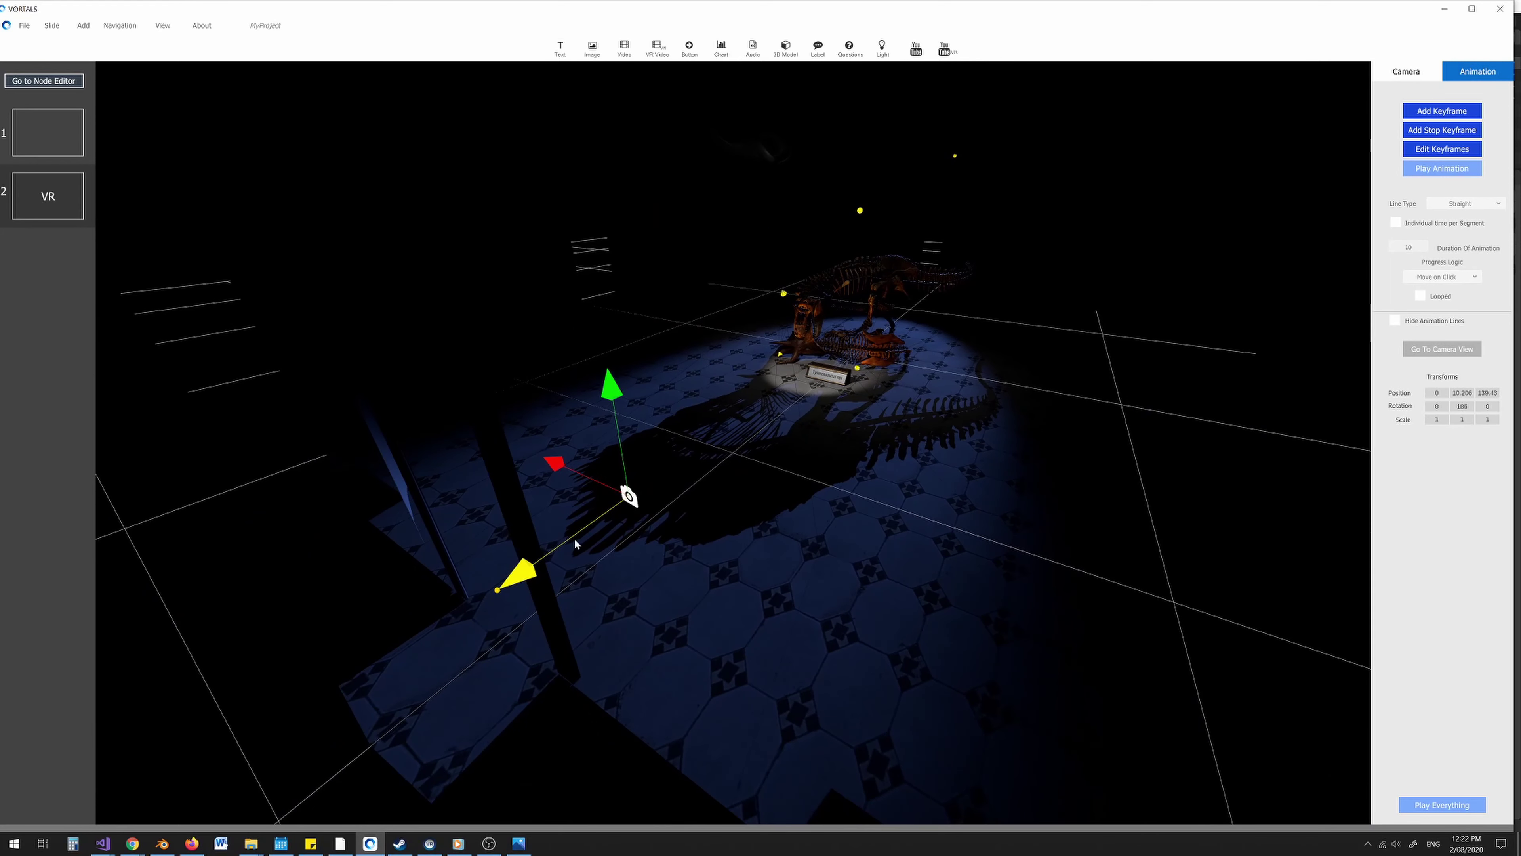
pyautogui.moveTo(568, 537); pyautogui.dragTo(624, 492)
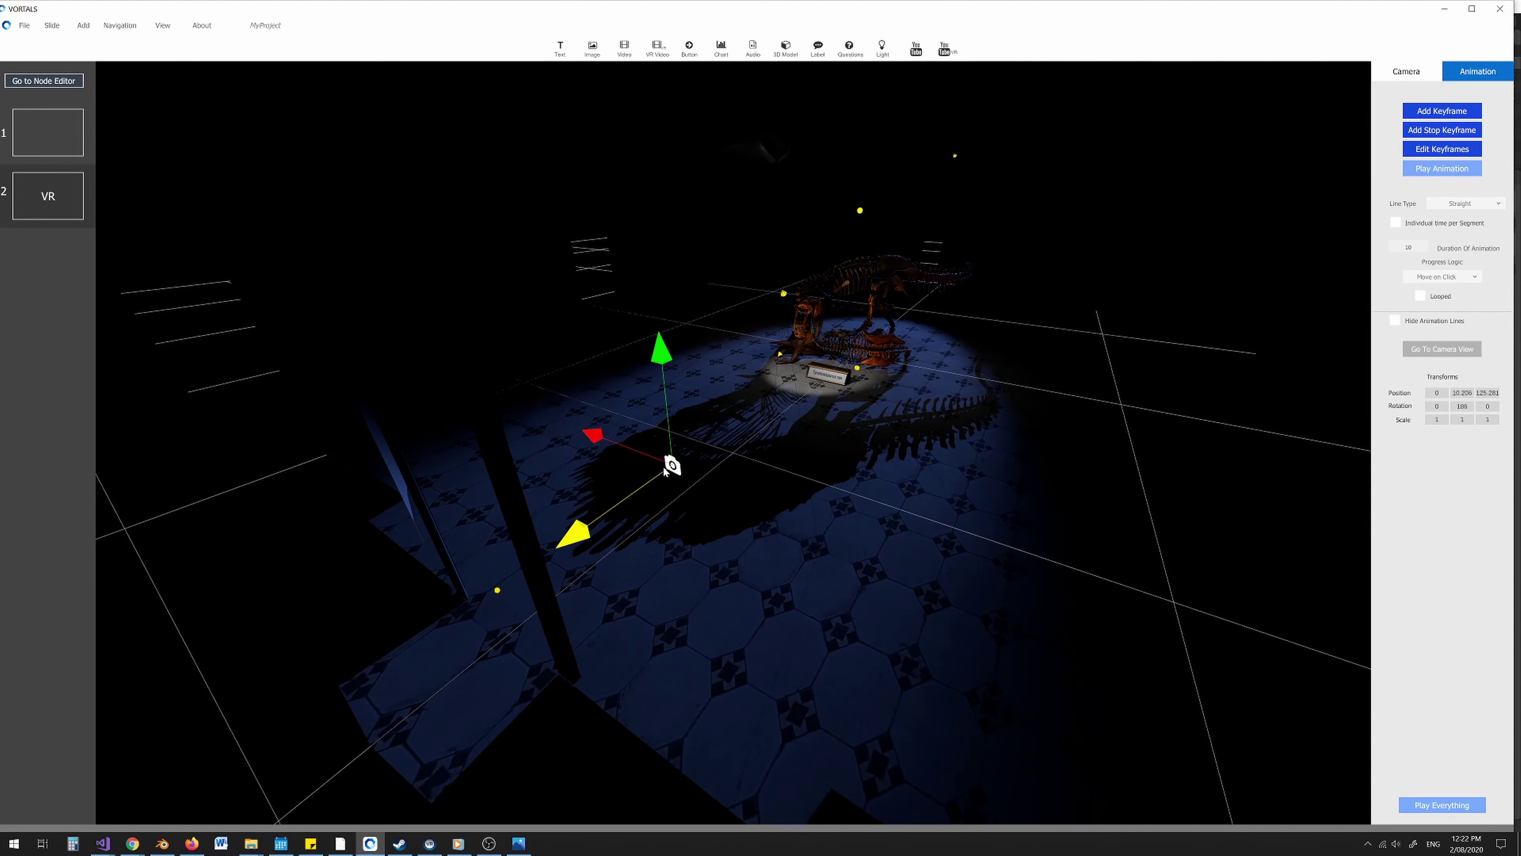
pyautogui.click(1426, 112)
# Move the camera closer to the Tyrannosaurus rex sign and check the framing through the camera view.
pyautogui.moveTo(602, 520); pyautogui.dragTo(663, 494)
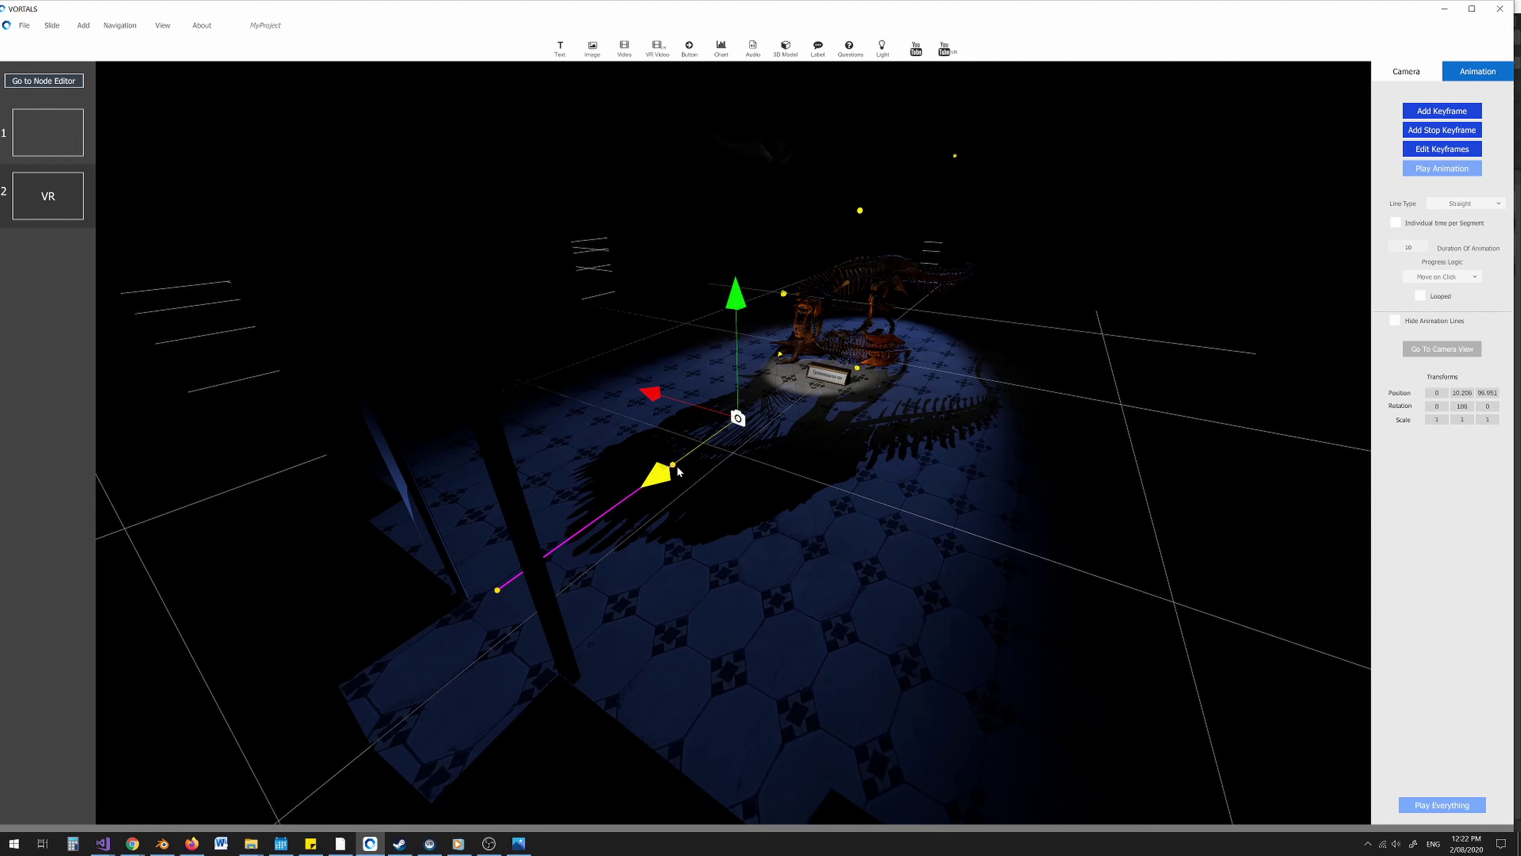
pyautogui.moveTo(681, 463); pyautogui.dragTo(718, 438)
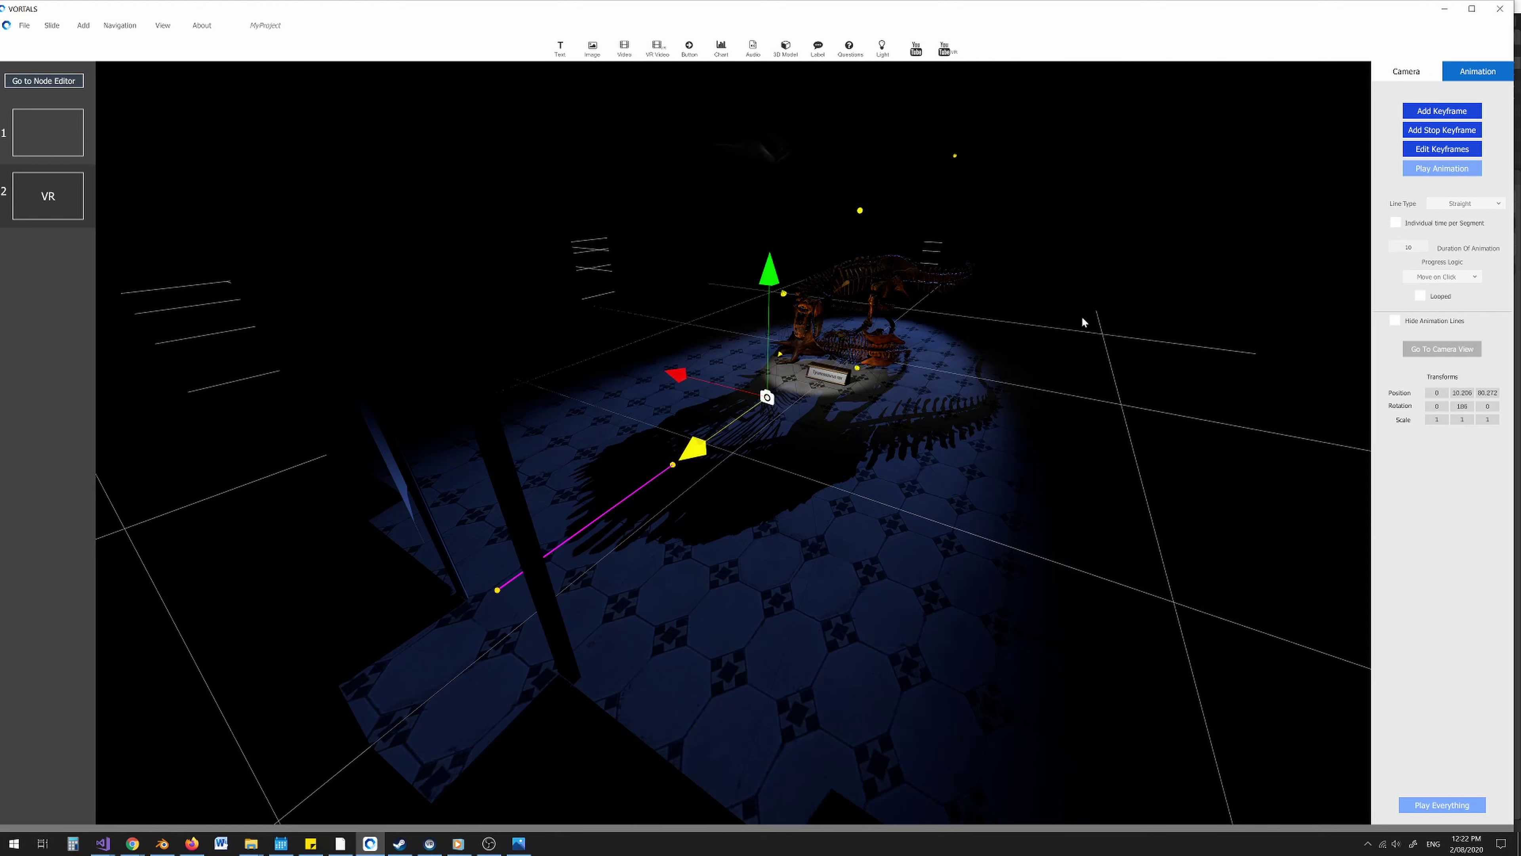
pyautogui.click(1440, 349)
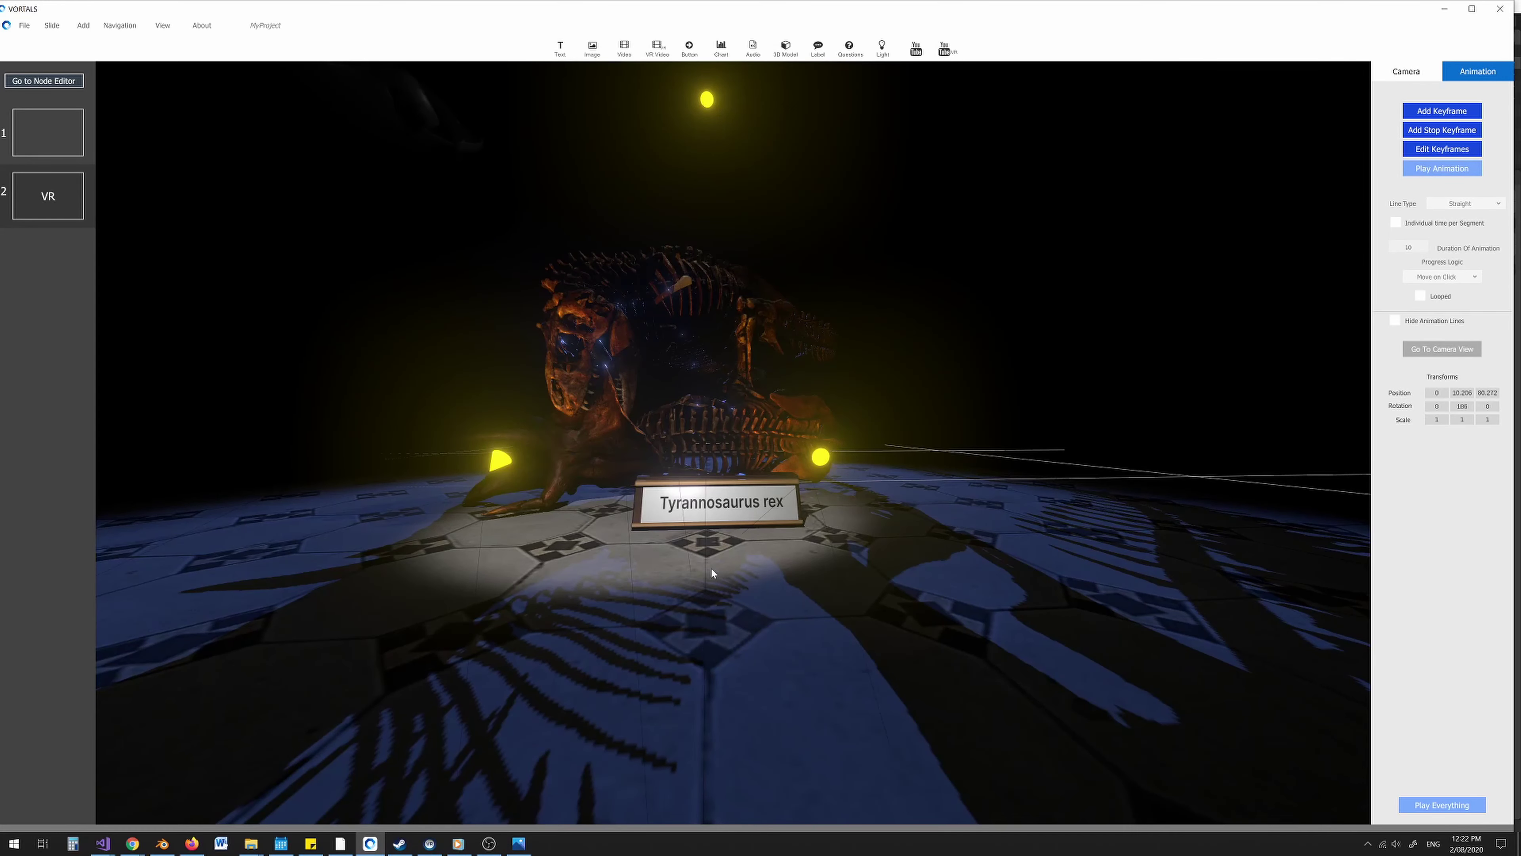
# Position the camera just in front of the sign at about Y 21.7, Z 60 and add a stop keyframe.
pyautogui.scroll(-5, 677, 565)
pyautogui.moveTo(759, 516); pyautogui.dragTo(602, 508, button='middle')
pyautogui.moveTo(515, 596); pyautogui.dragTo(583, 523)
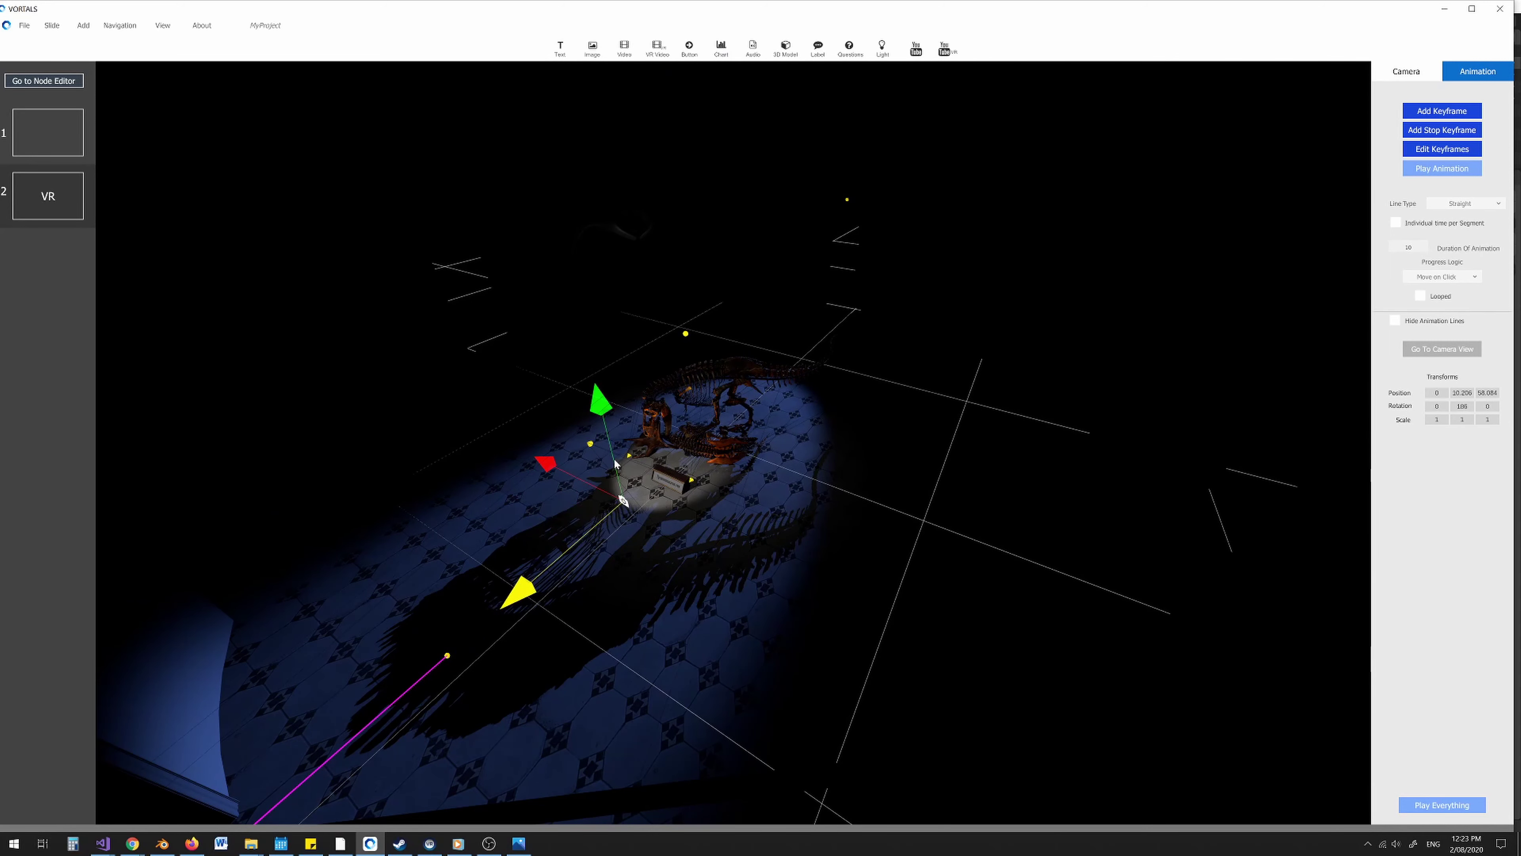
pyautogui.moveTo(614, 461); pyautogui.dragTo(620, 437)
pyautogui.moveTo(571, 516); pyautogui.dragTo(565, 522)
pyautogui.moveTo(565, 521); pyautogui.dragTo(923, 415, button='middle')
pyautogui.scroll(5, 922, 415)
pyautogui.moveTo(661, 471); pyautogui.dragTo(708, 474, button='middle')
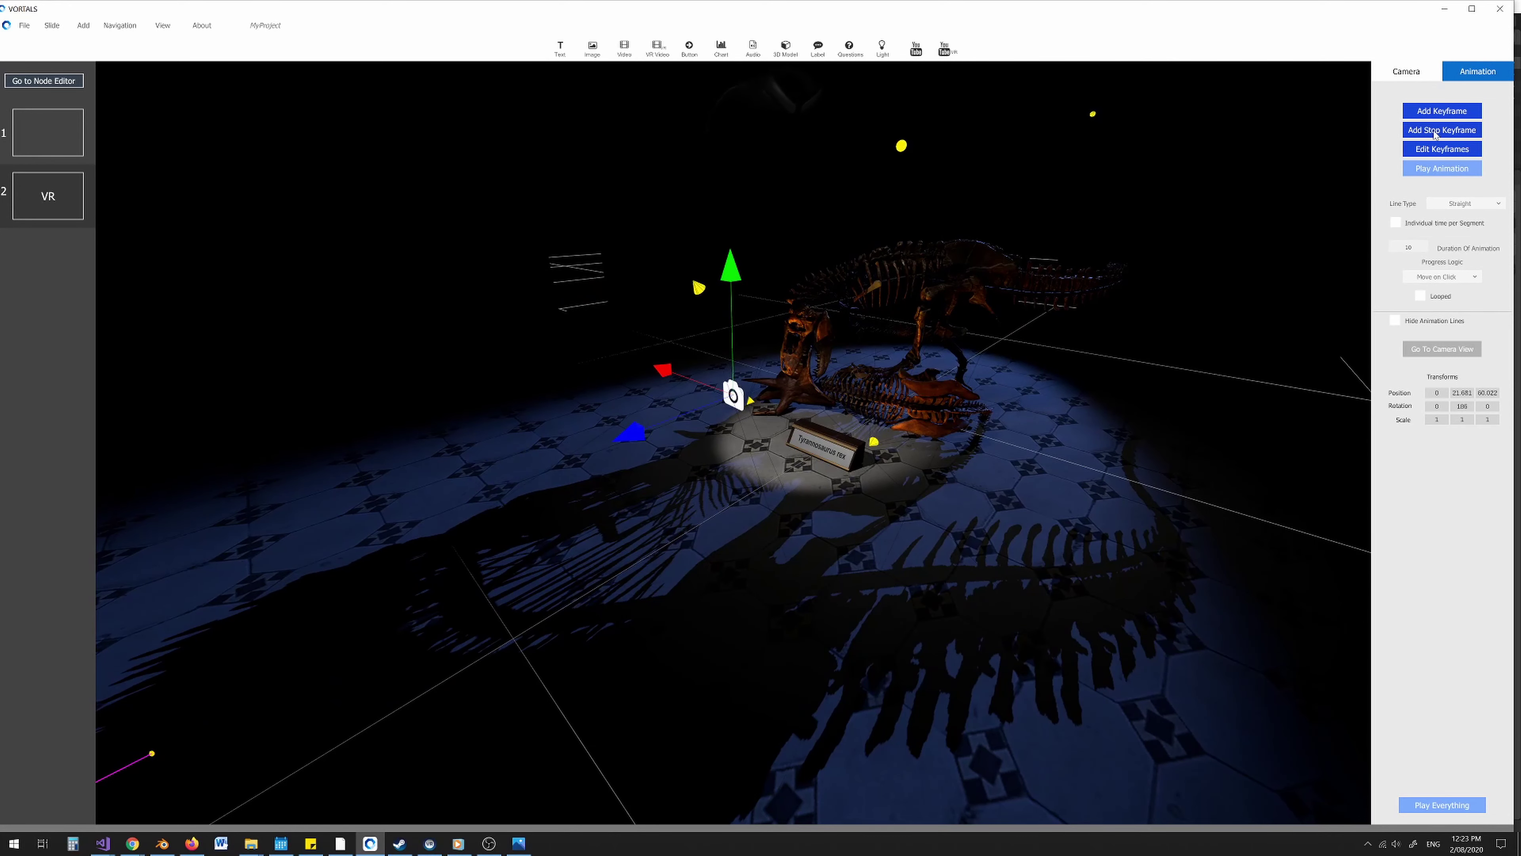
pyautogui.click(1435, 133)
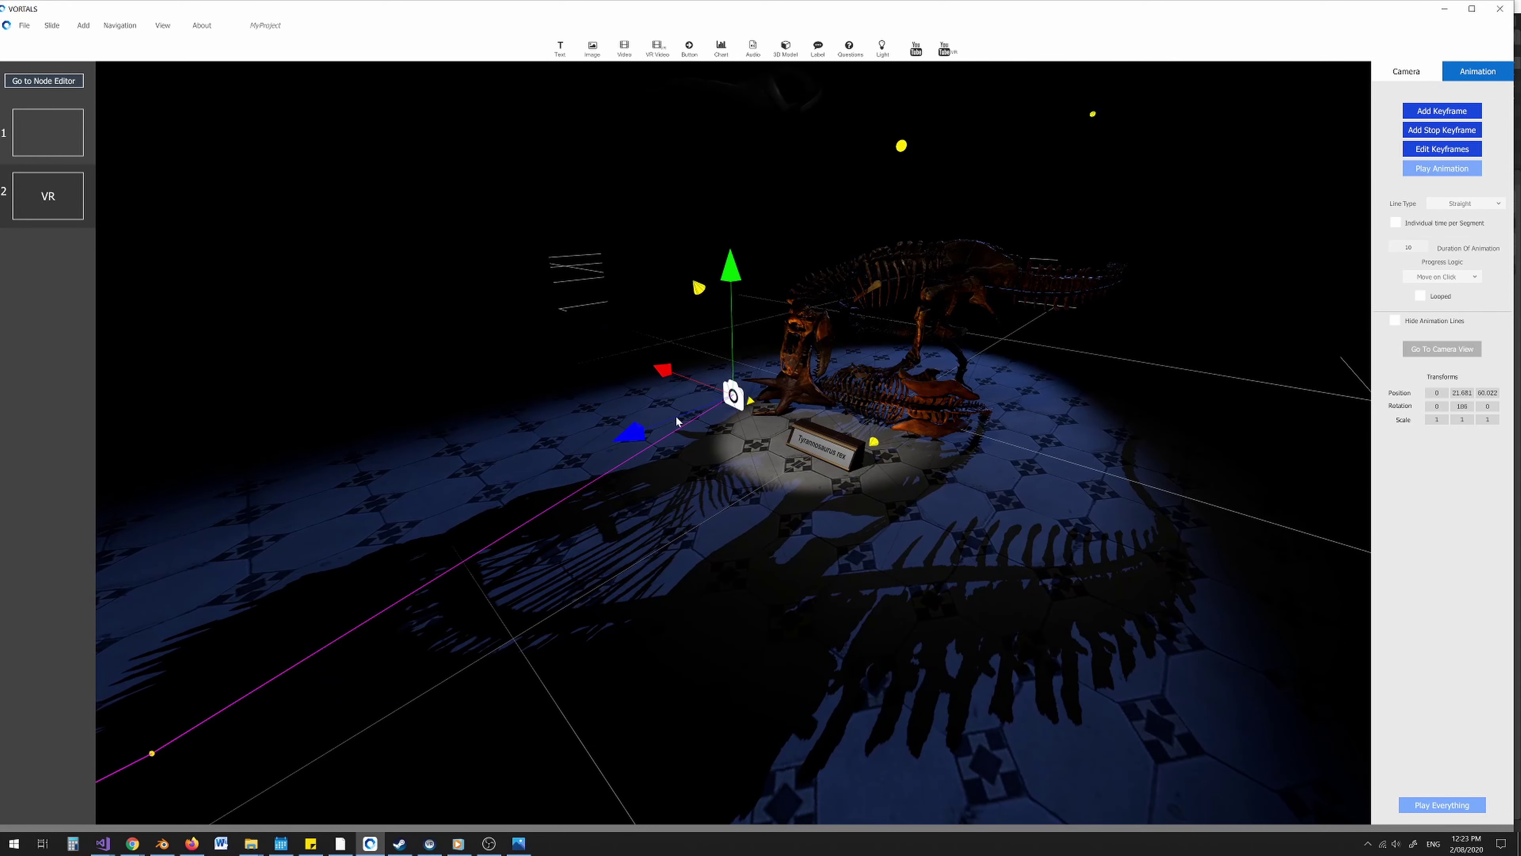
# Move the camera above the skeleton to about Y 49.7, Z 2.4 and add a regular keyframe.
pyautogui.moveTo(677, 421)
pyautogui.mouseDown()
pyautogui.moveTo(699, 412)
pyautogui.moveTo(685, 399)
pyautogui.mouseUp()
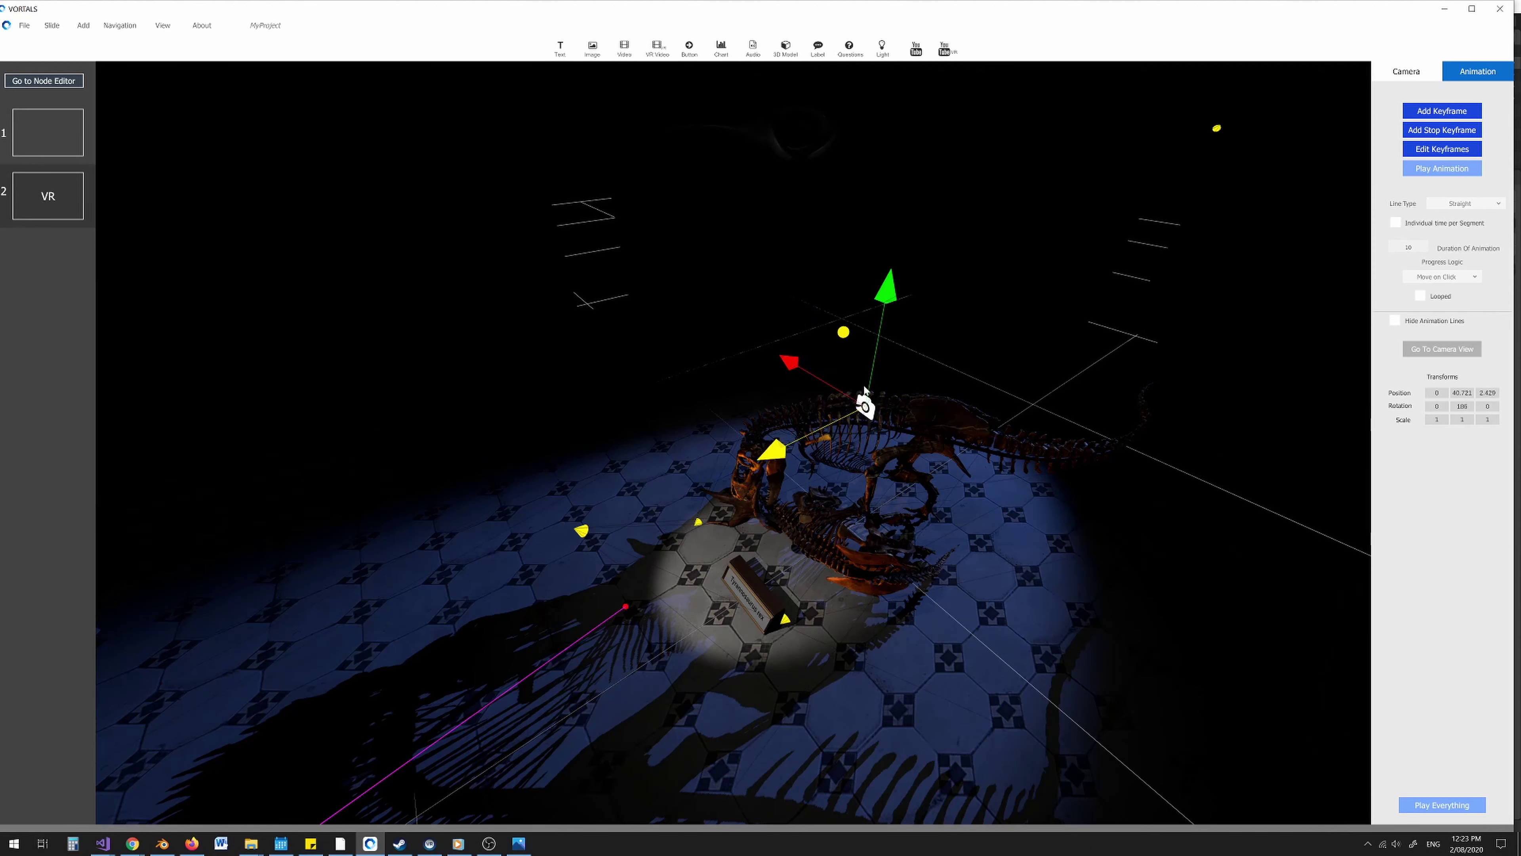
pyautogui.moveTo(884, 282); pyautogui.dragTo(894, 243)
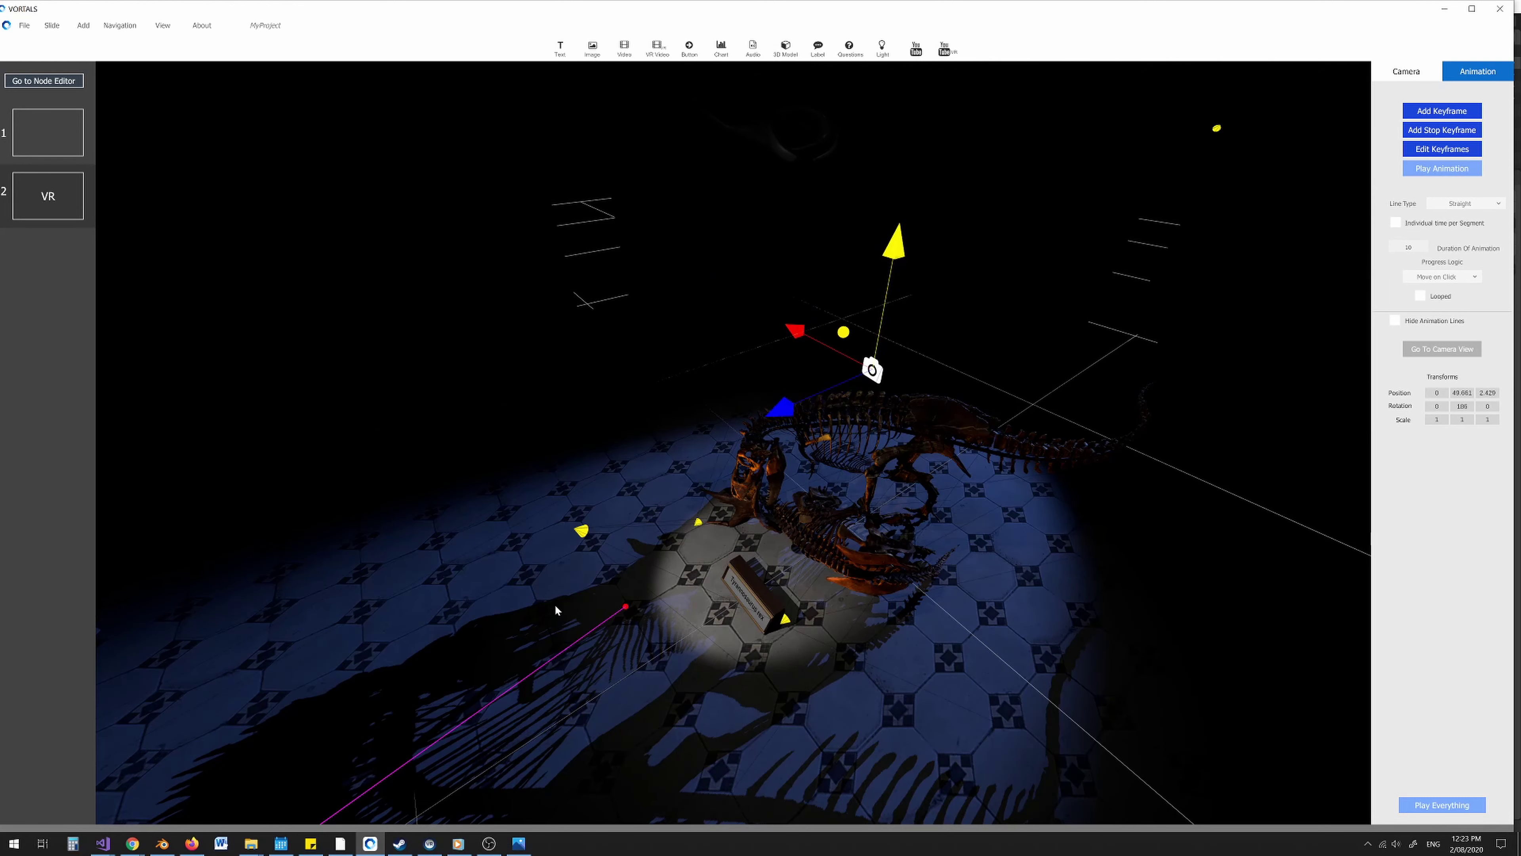
pyautogui.moveTo(555, 606); pyautogui.dragTo(514, 448, button='middle')
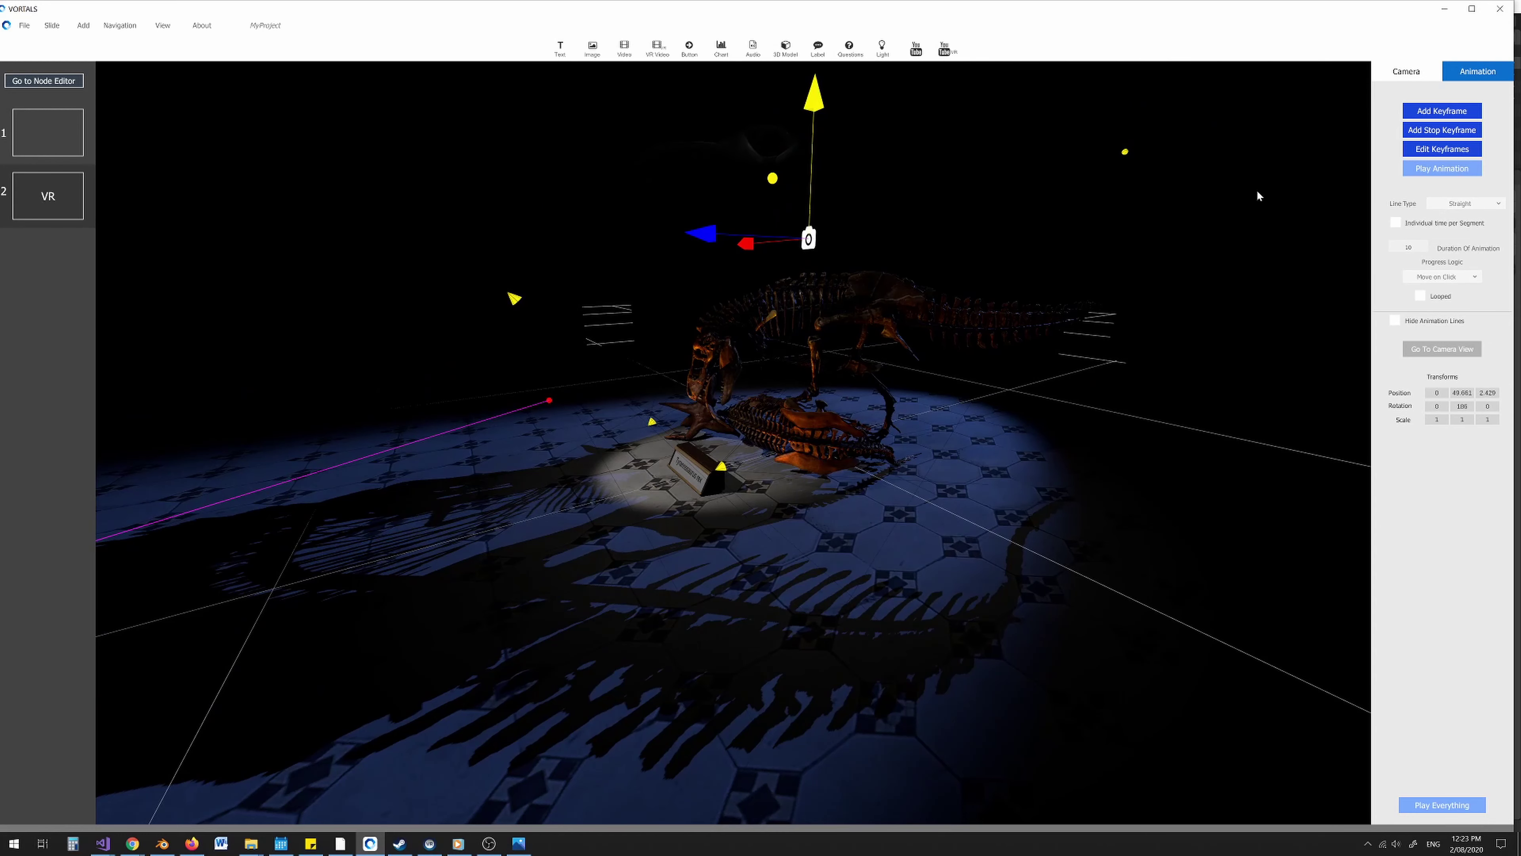
pyautogui.click(1428, 112)
# Move the camera up and behind the skeleton to about Y 77.9, Z -62 and add a stop keyframe.
pyautogui.moveTo(775, 296); pyautogui.dragTo(677, 388, button='right')
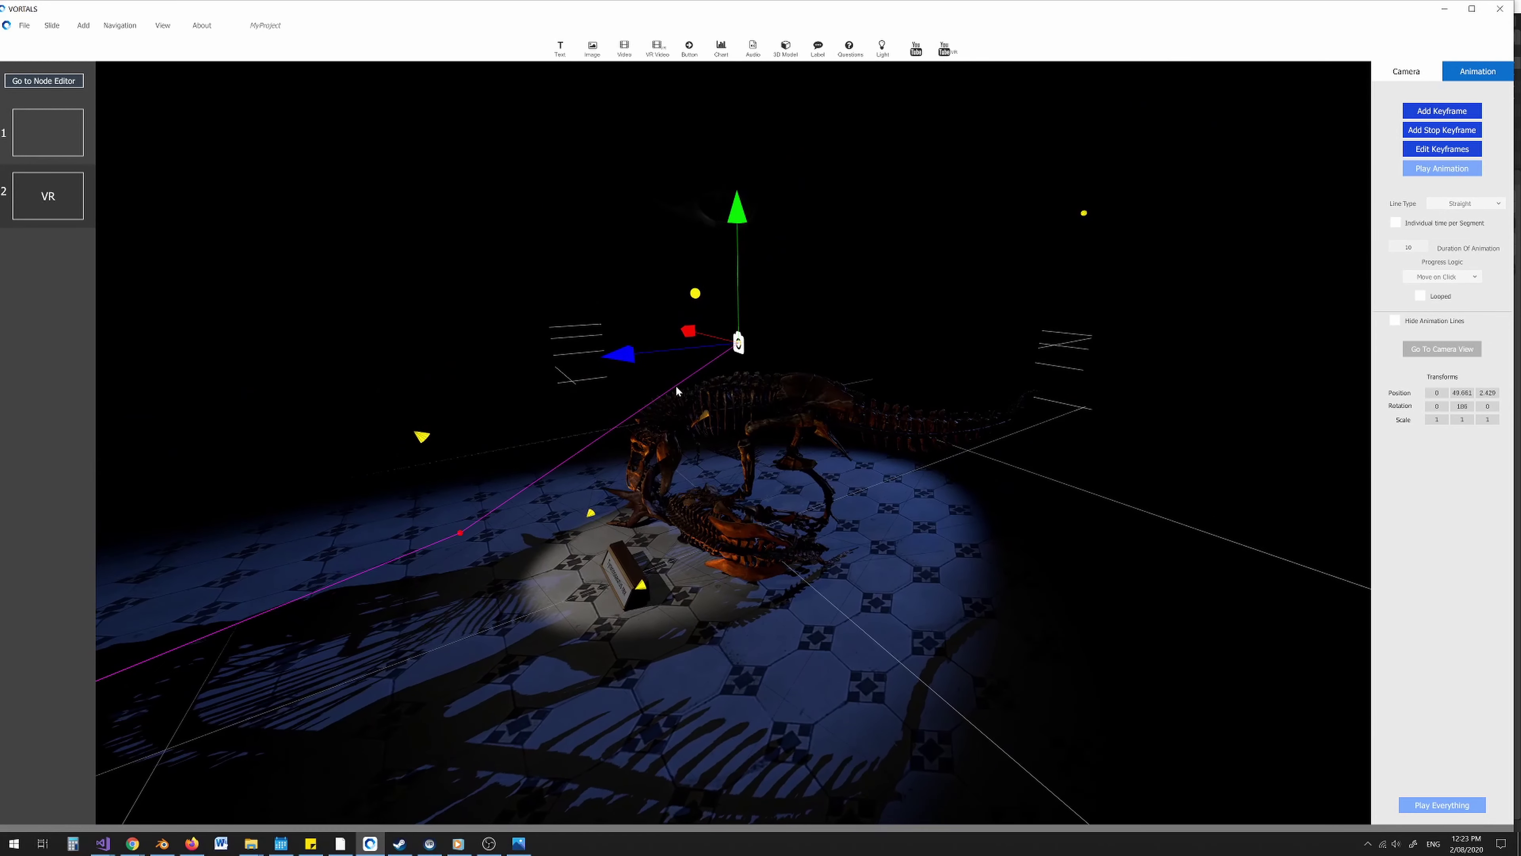
pyautogui.moveTo(654, 353); pyautogui.dragTo(841, 309)
pyautogui.moveTo(940, 228); pyautogui.dragTo(940, 185)
pyautogui.moveTo(885, 277); pyautogui.dragTo(789, 334, button='right')
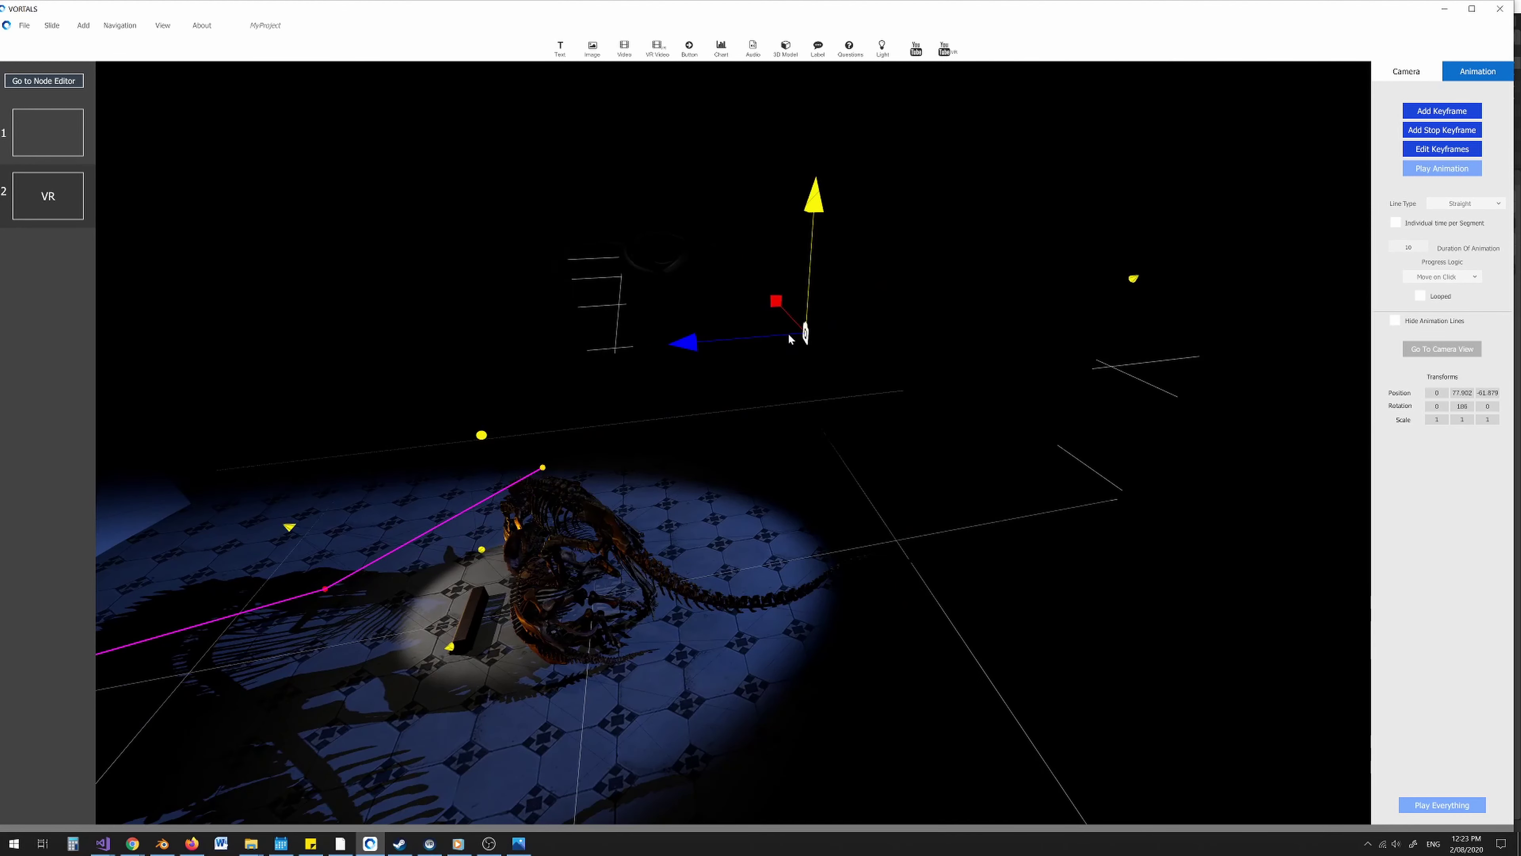
pyautogui.click(1431, 132)
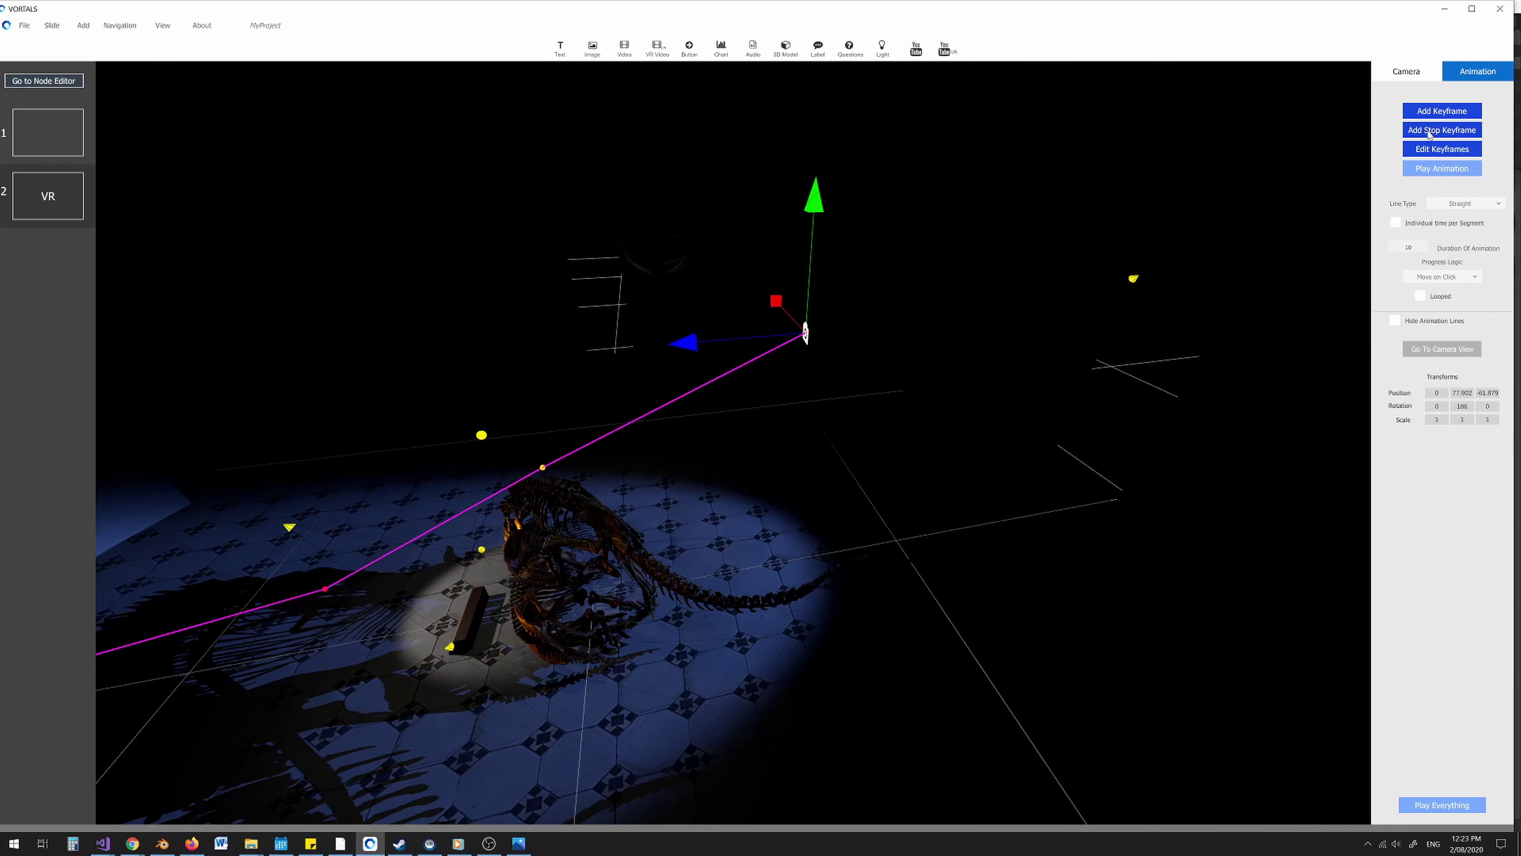
# Shift the camera from the last stop keyframe back toward the skeleton, to about Z -52.5.
pyautogui.moveTo(741, 340); pyautogui.dragTo(701, 343)
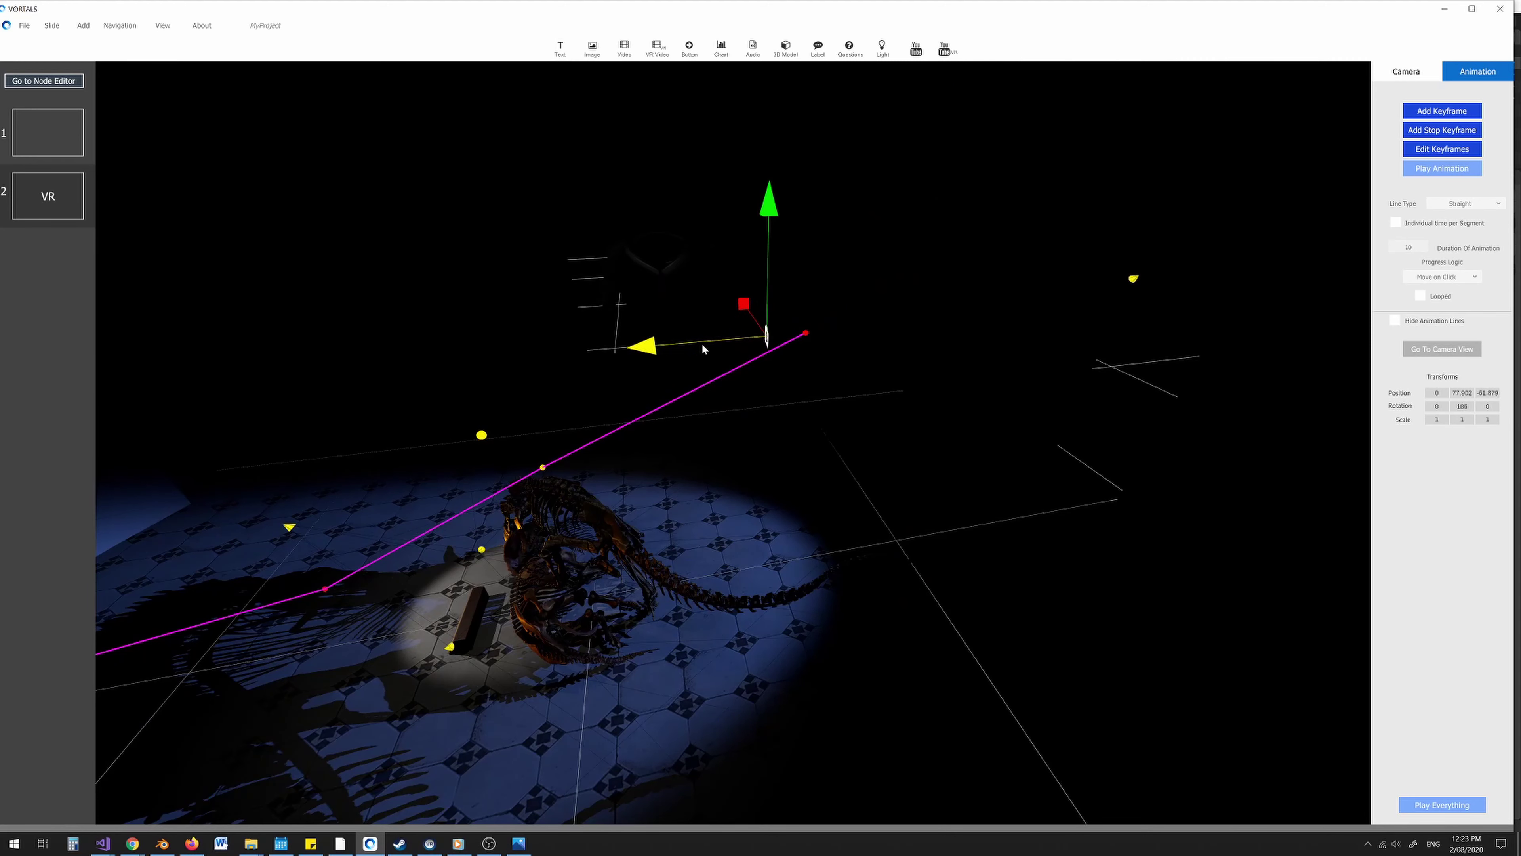
pyautogui.scroll(3, 689, 275)
pyautogui.moveTo(690, 274); pyautogui.dragTo(750, 275, button='right')
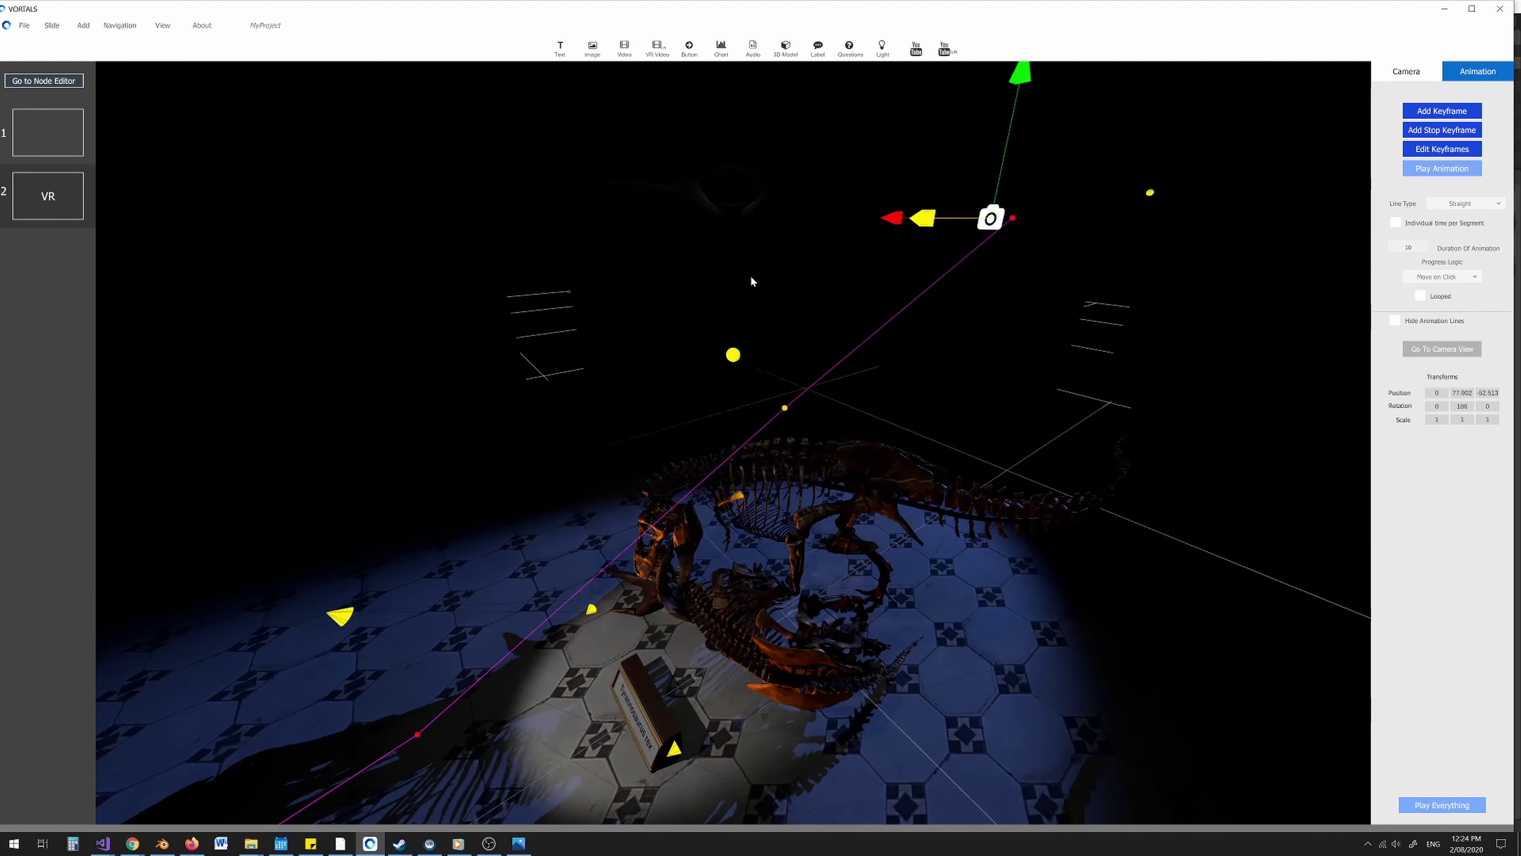
pyautogui.moveTo(750, 276); pyautogui.dragTo(1167, 376, button='middle')
pyautogui.scroll(3, 792, 347)
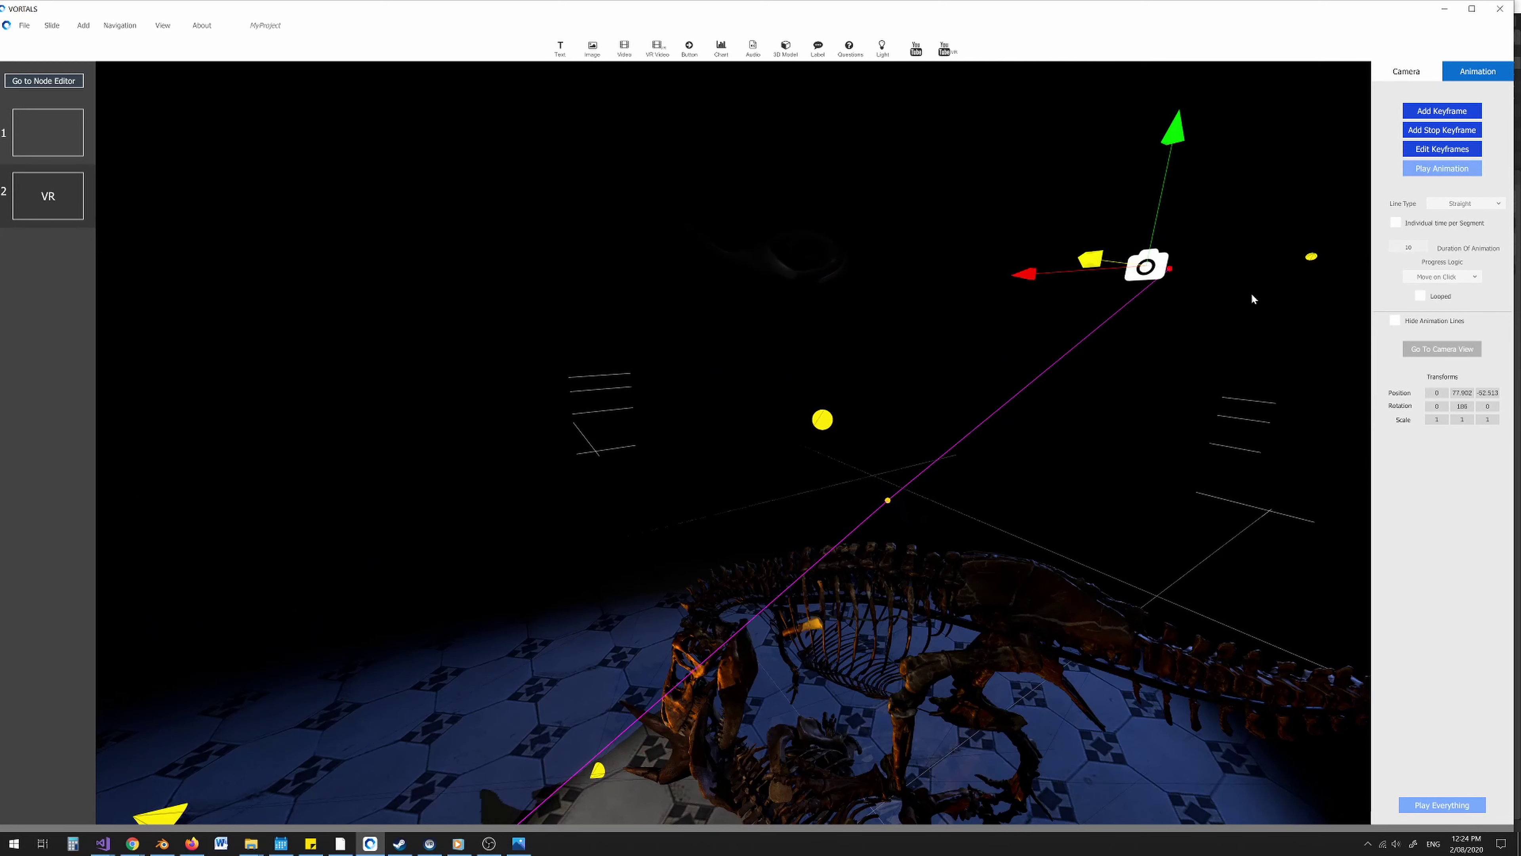
# Set the animation's progress logic to Move with Time.
pyautogui.click(1409, 247)
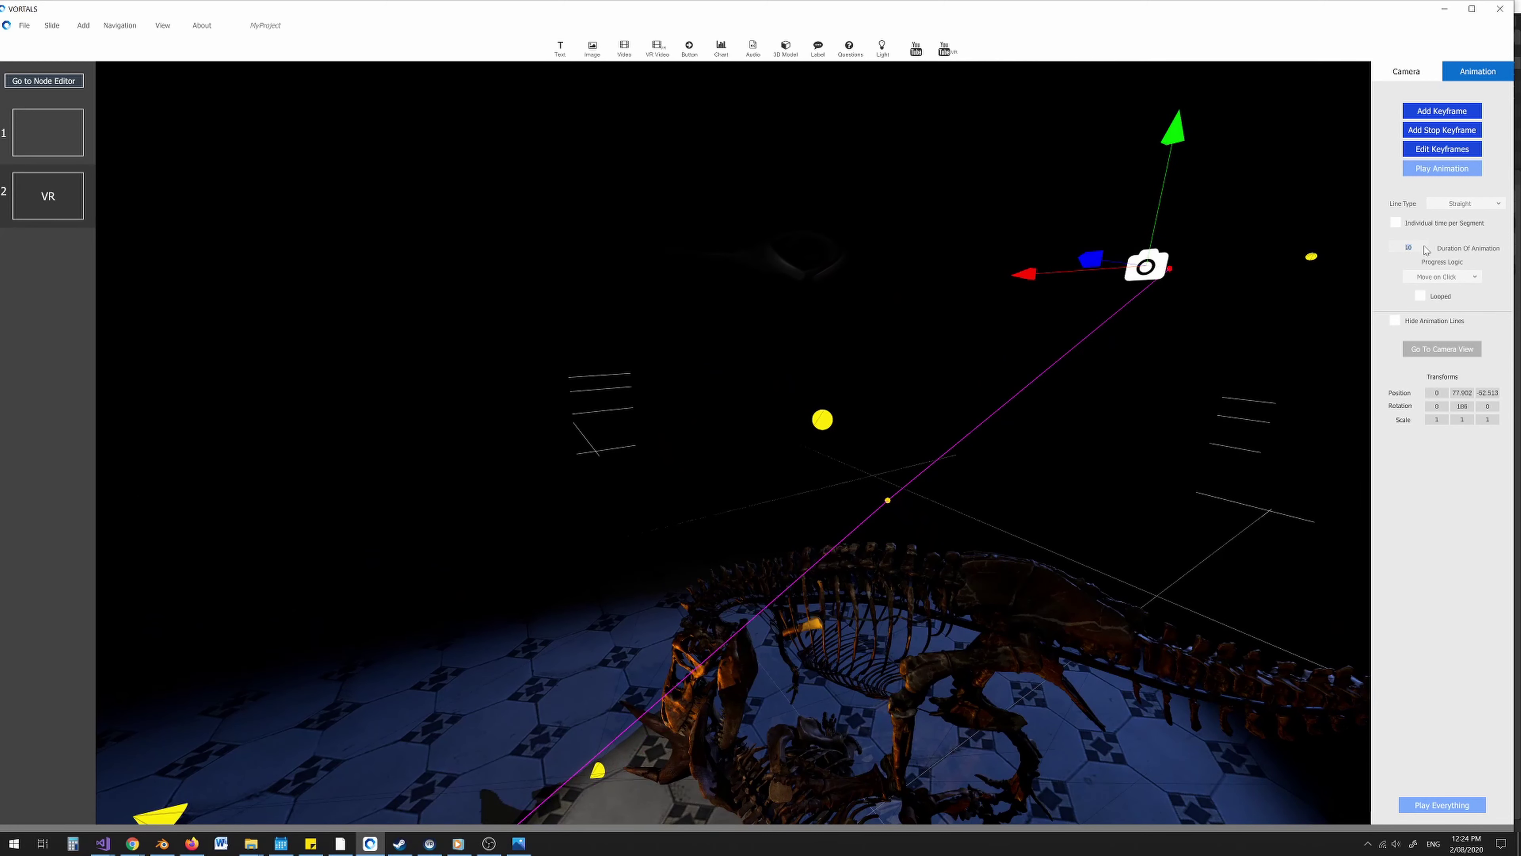
pyautogui.click(1432, 280)
pyautogui.click(1441, 309)
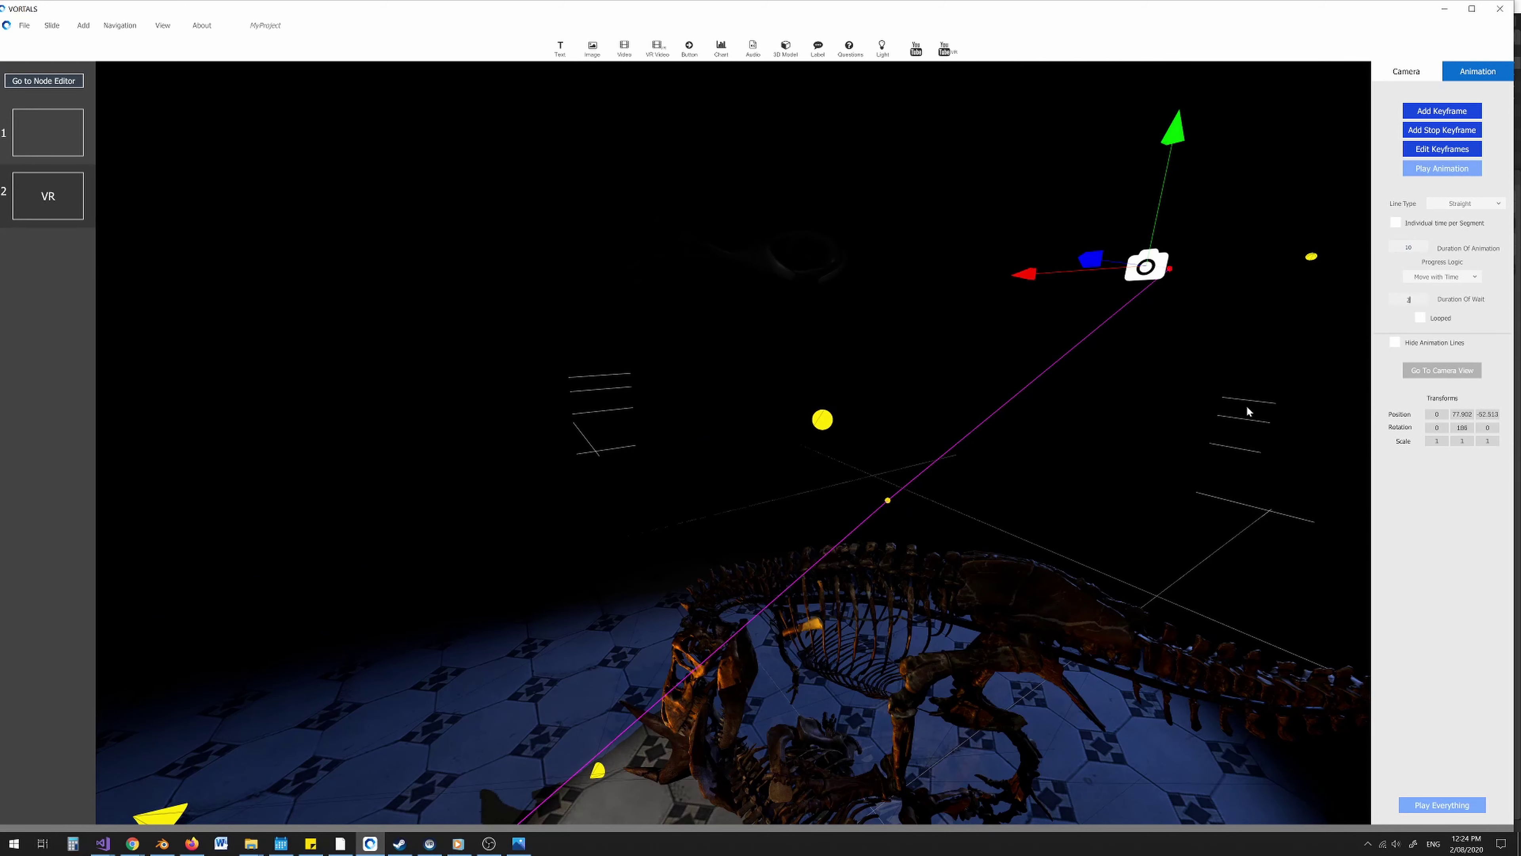
# Play the camera animation through the camera view with the animation lines hidden.
pyautogui.moveTo(713, 671); pyautogui.dragTo(737, 636, button='middle')
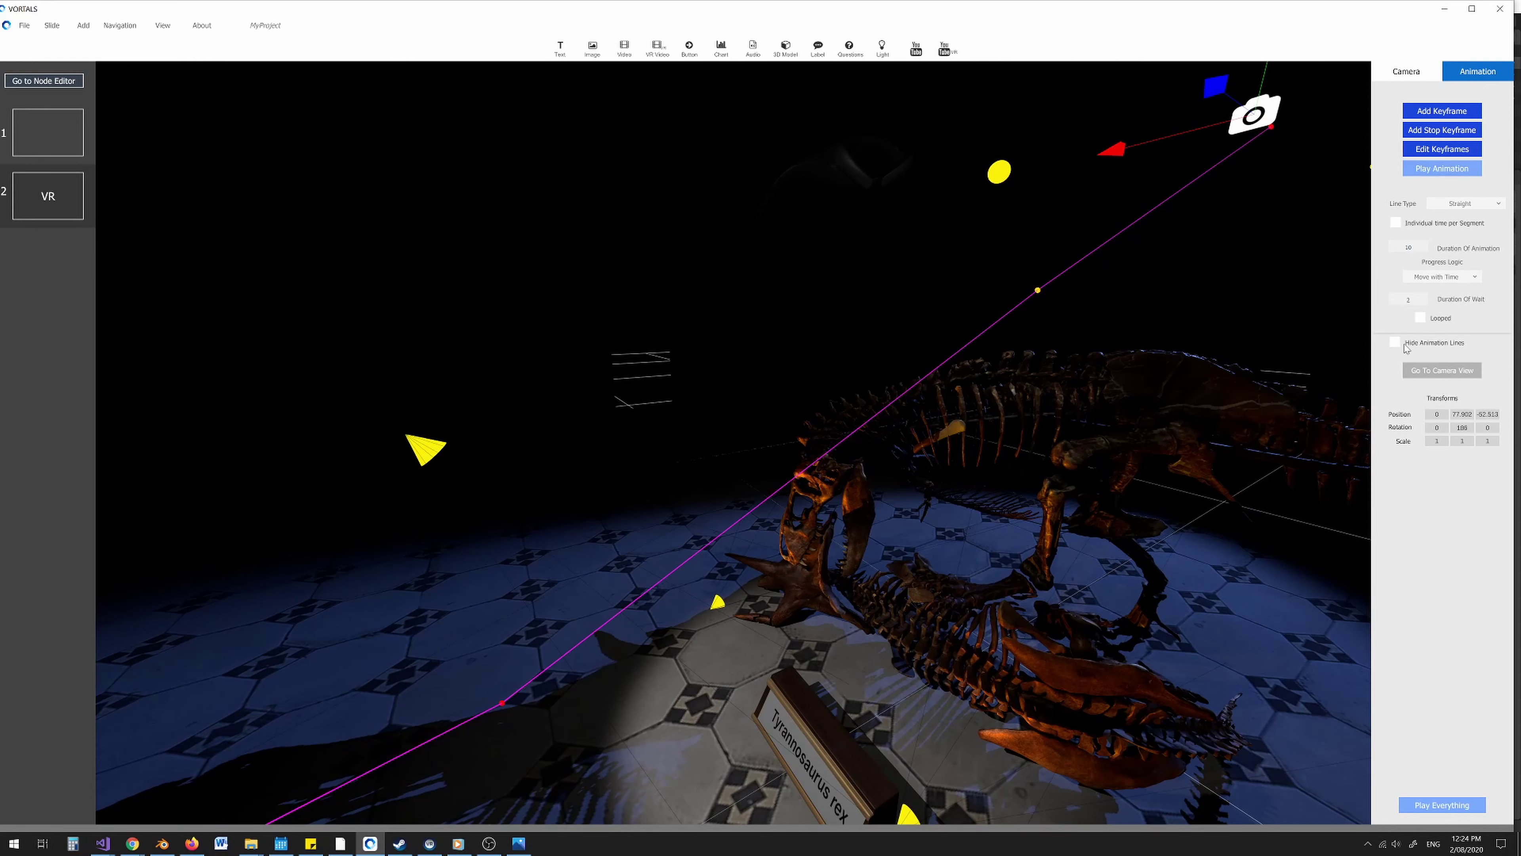
pyautogui.click(1429, 372)
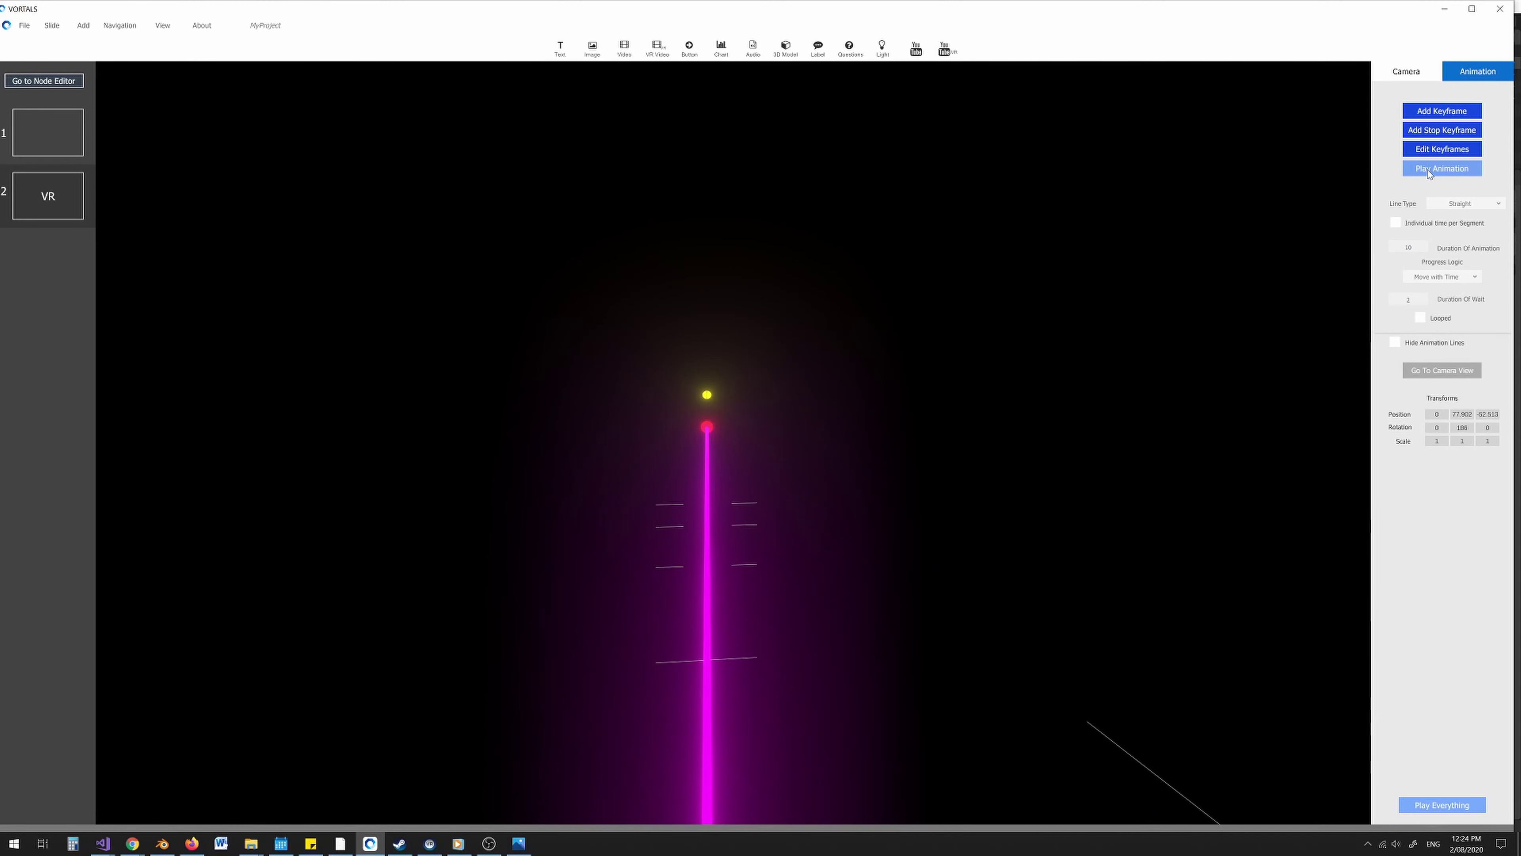
pyautogui.click(1429, 170)
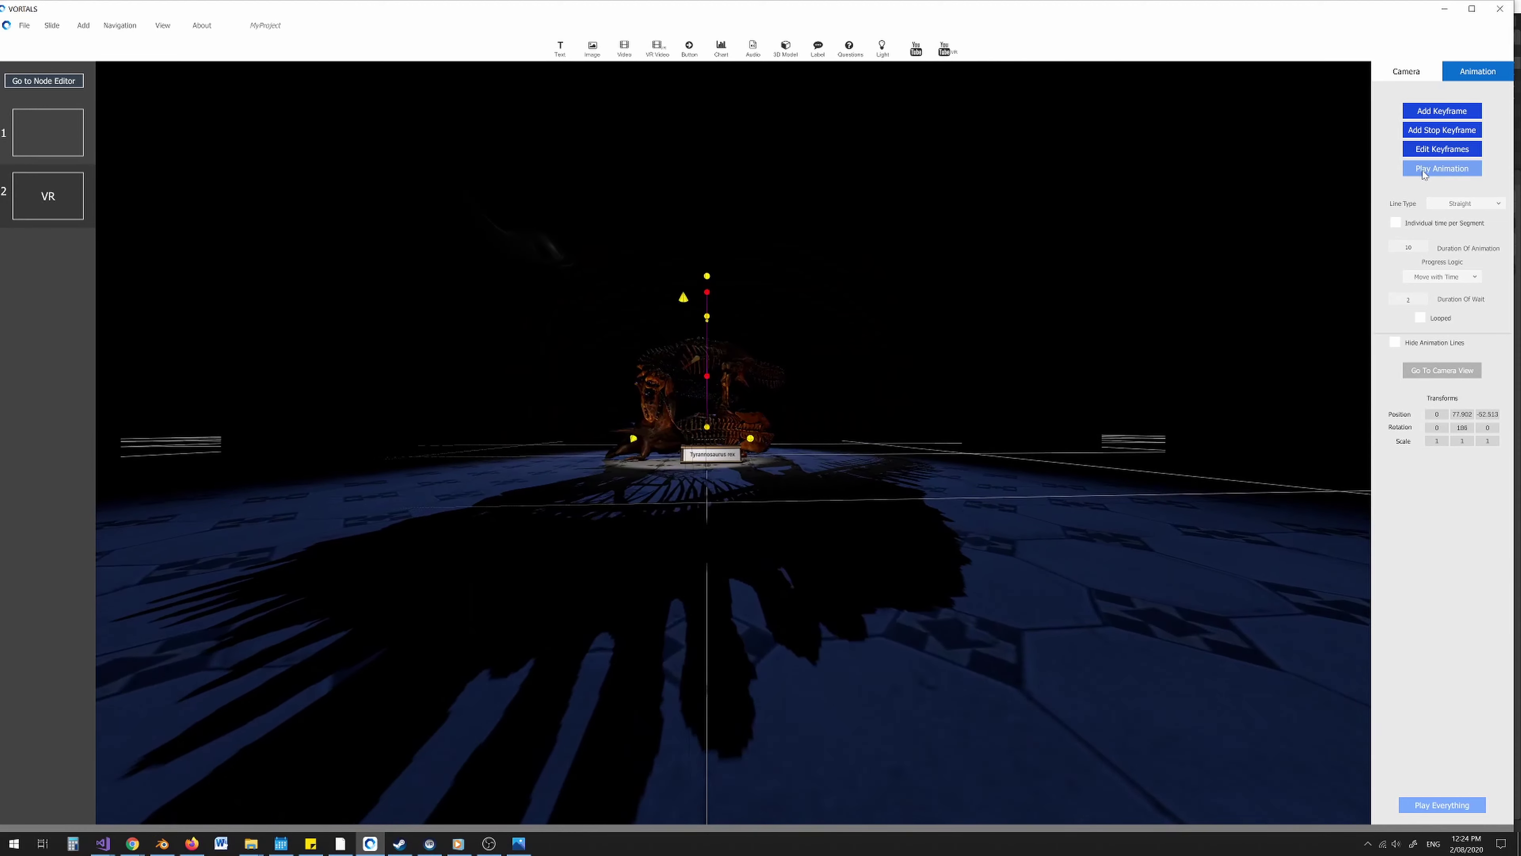
pyautogui.click(1396, 344)
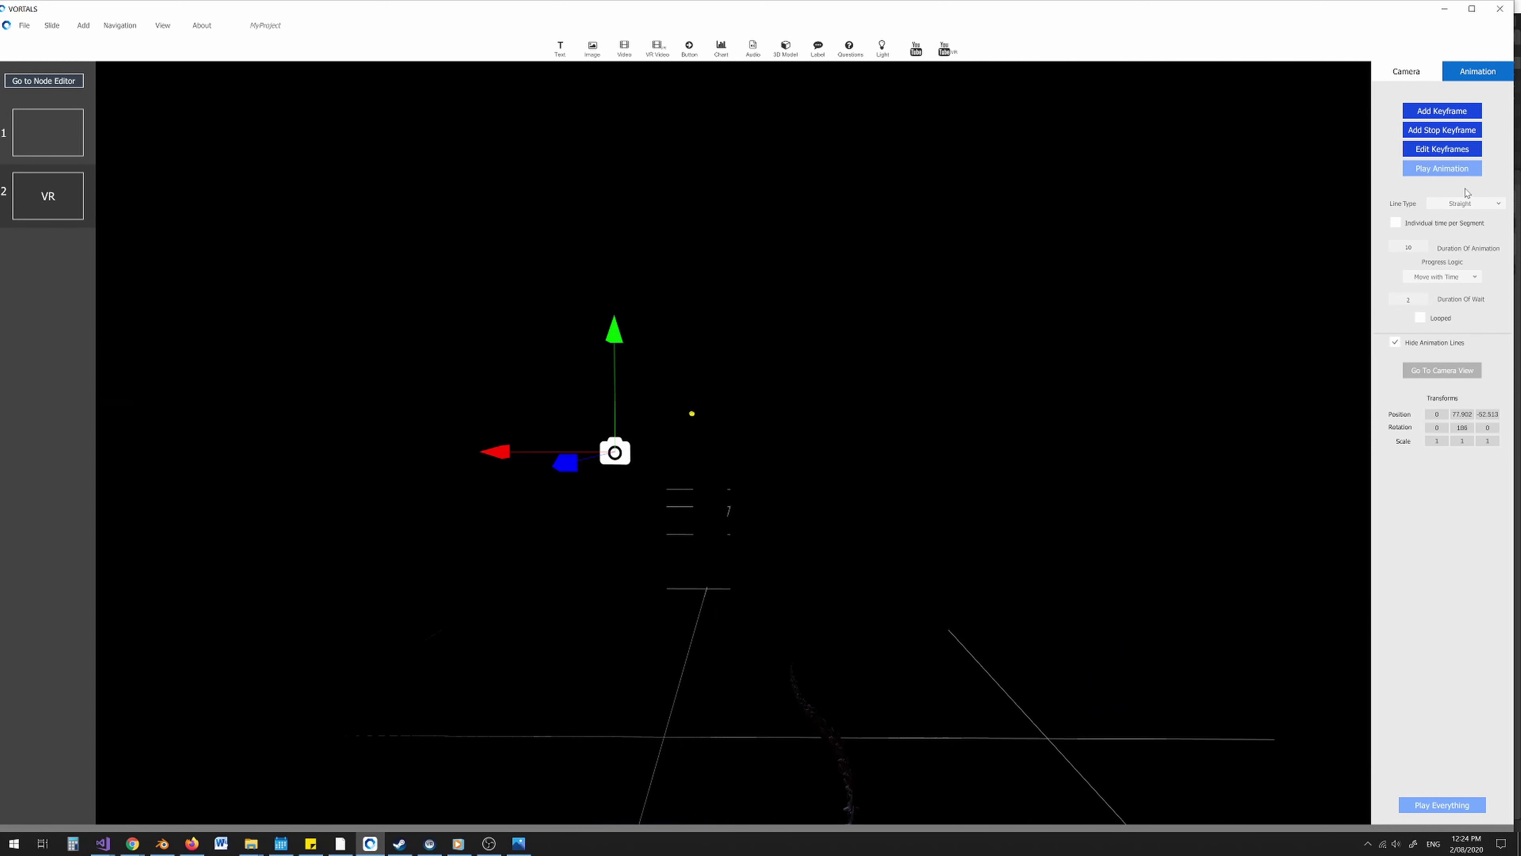
# Show the animation lines and shift the camera farther from its last stop keyframe toward the skeleton, to about Z -48.5.
pyautogui.click(1399, 341)
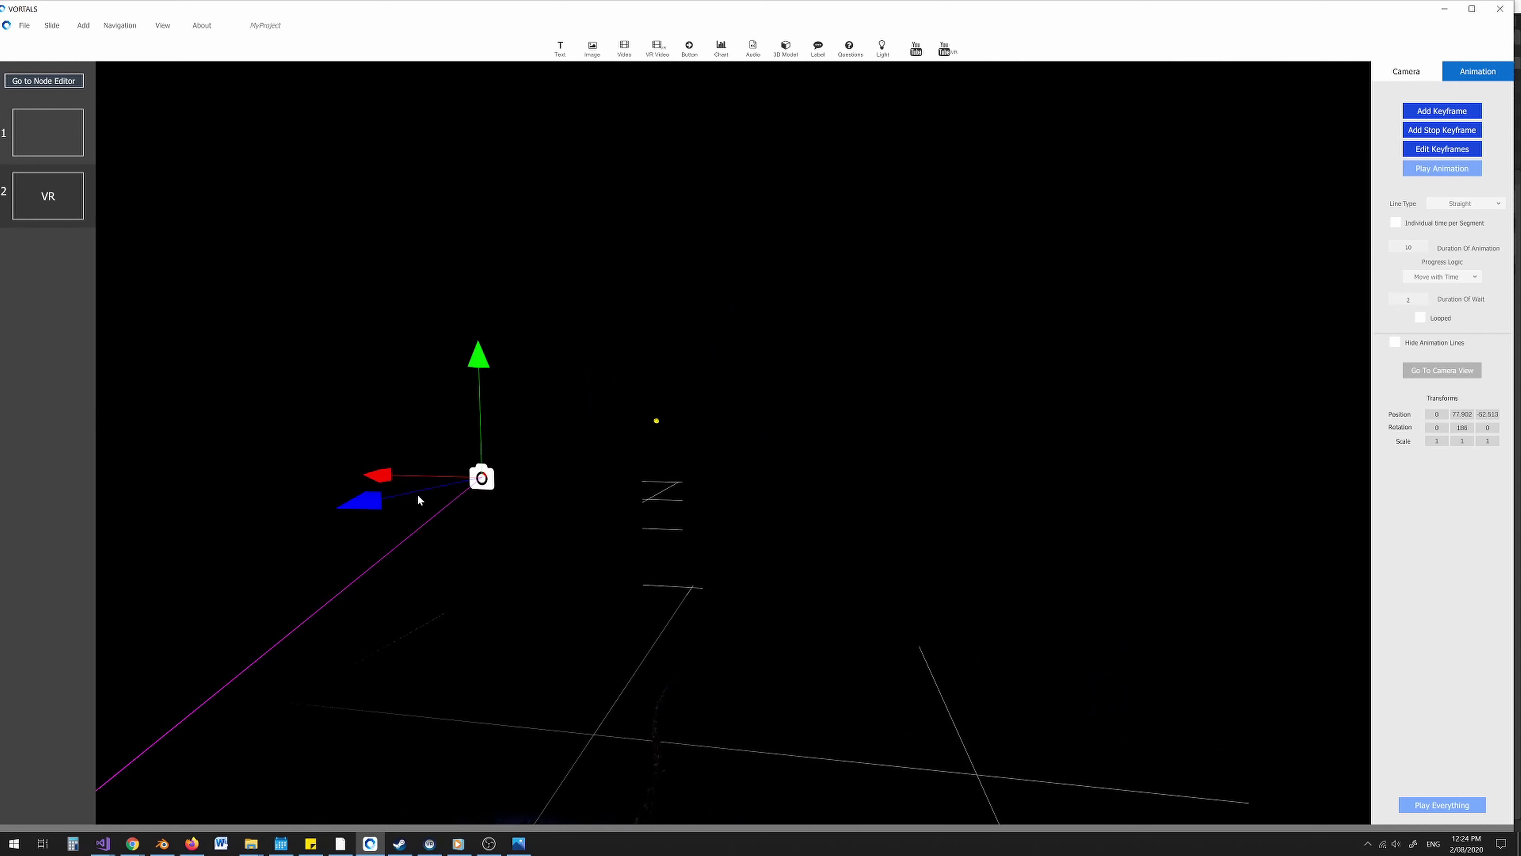
pyautogui.moveTo(506, 436); pyautogui.dragTo(292, 484)
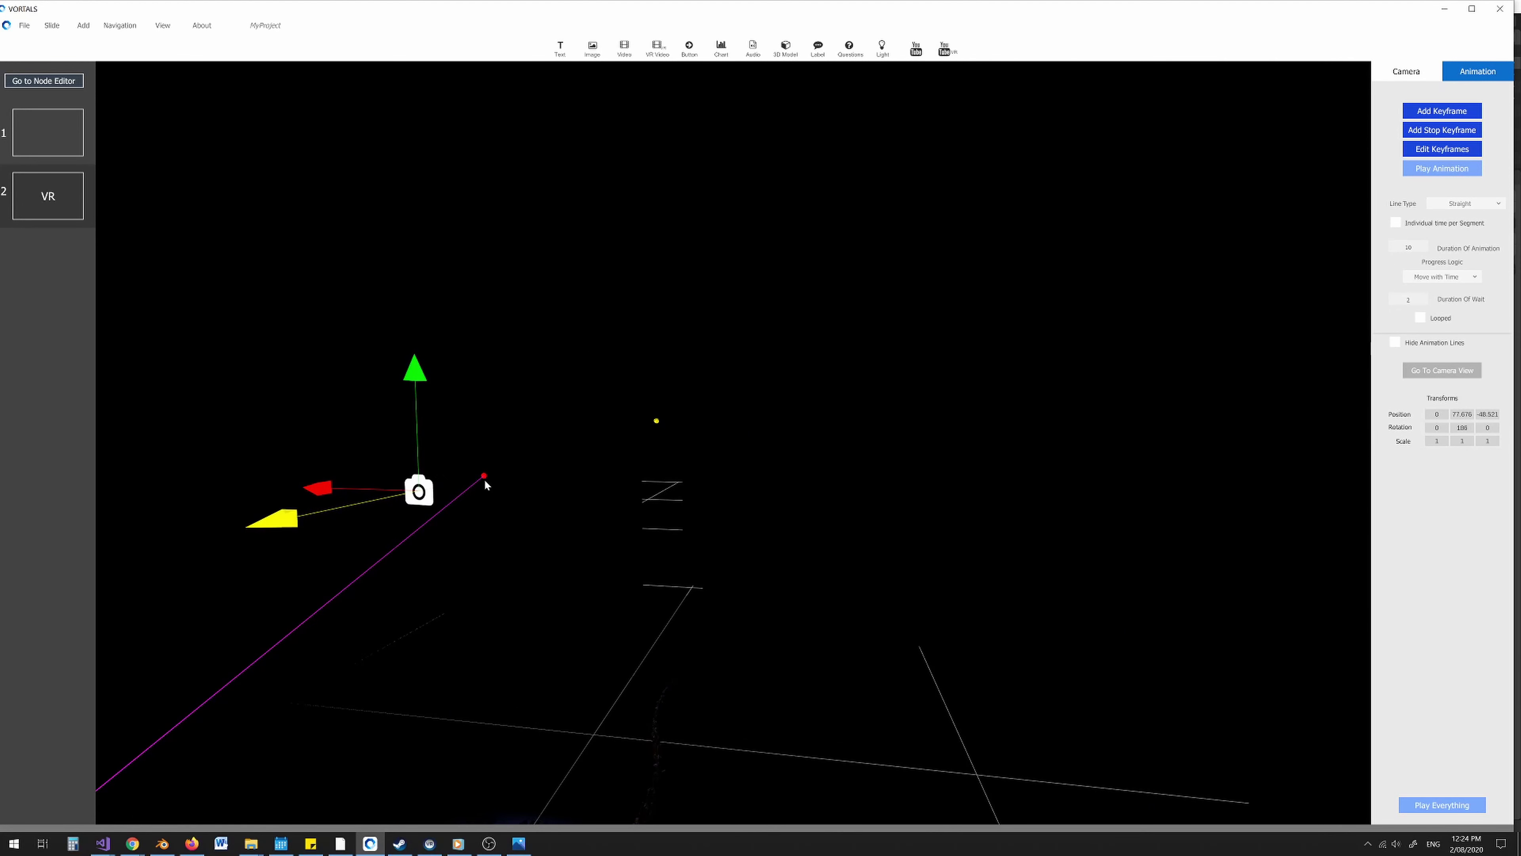
# Set the camera animation's duration to 20 and play it through the camera view, hiding the animation lines.
pyautogui.click(1404, 250)
pyautogui.write('20')
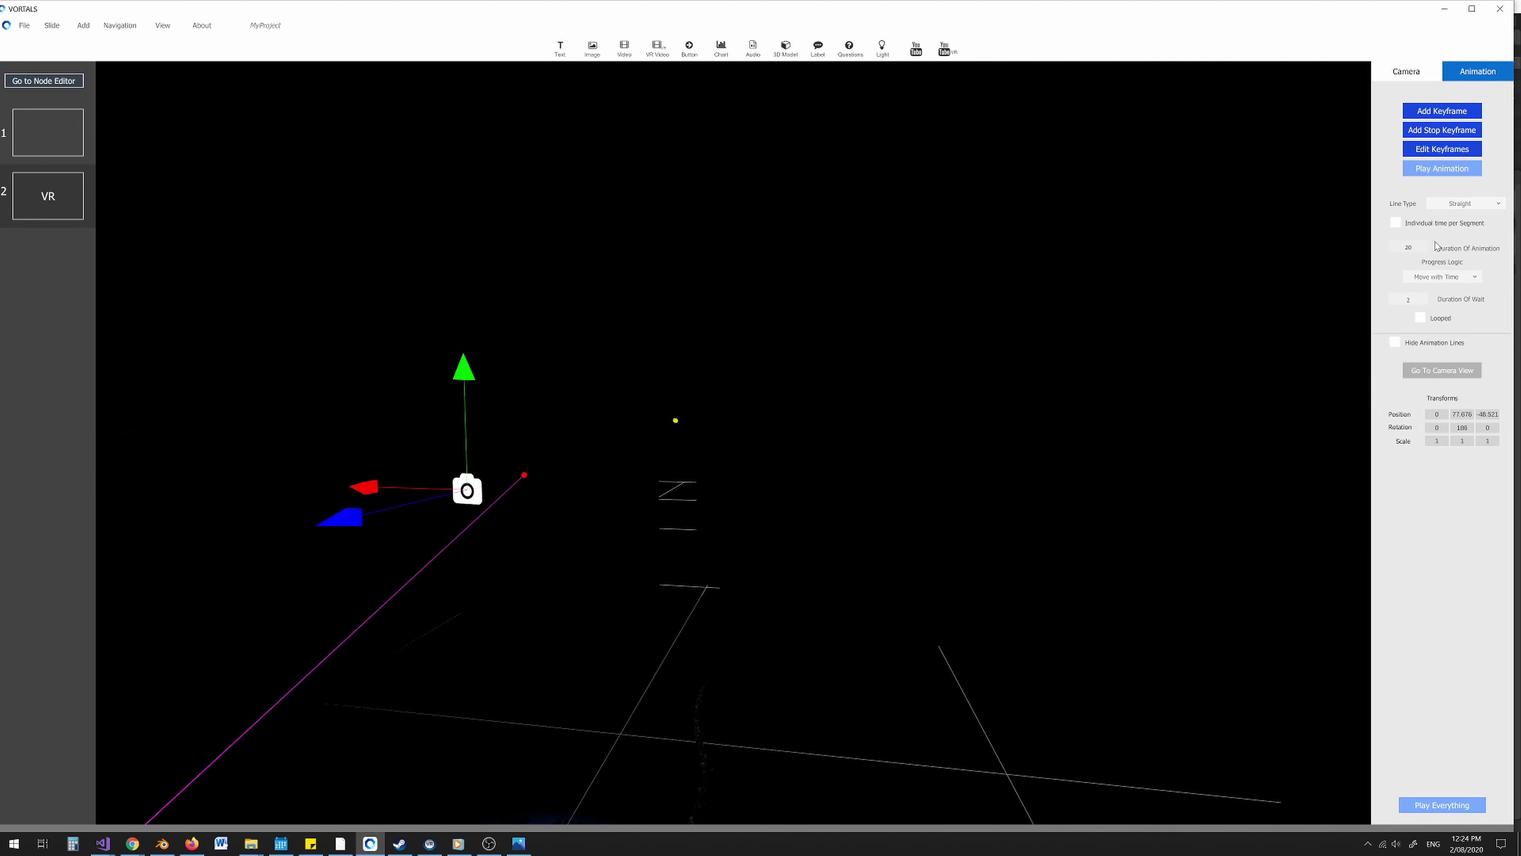
pyautogui.click(1424, 372)
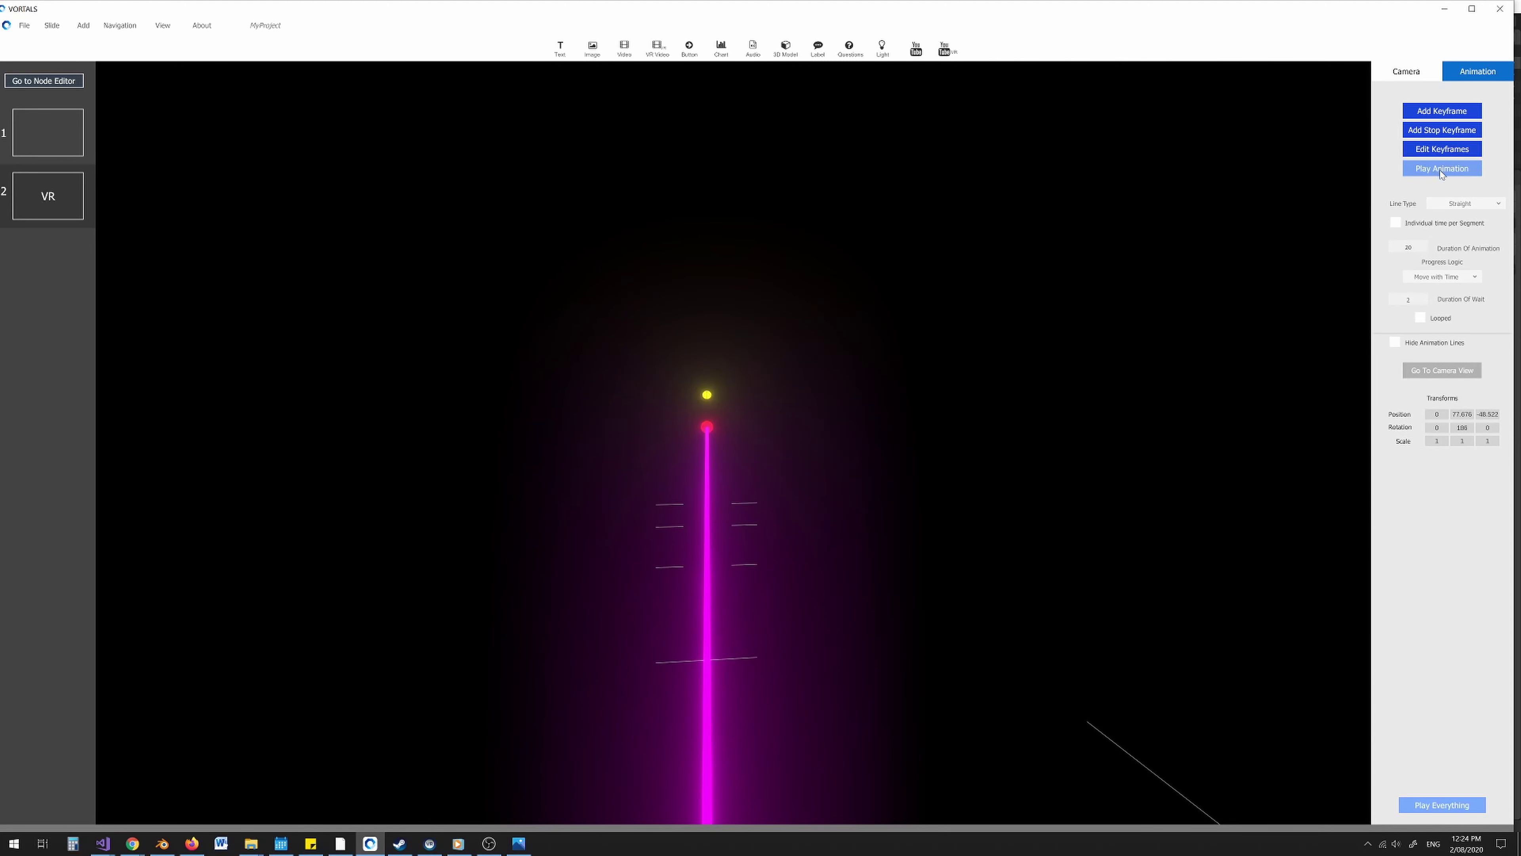
pyautogui.click(1441, 171)
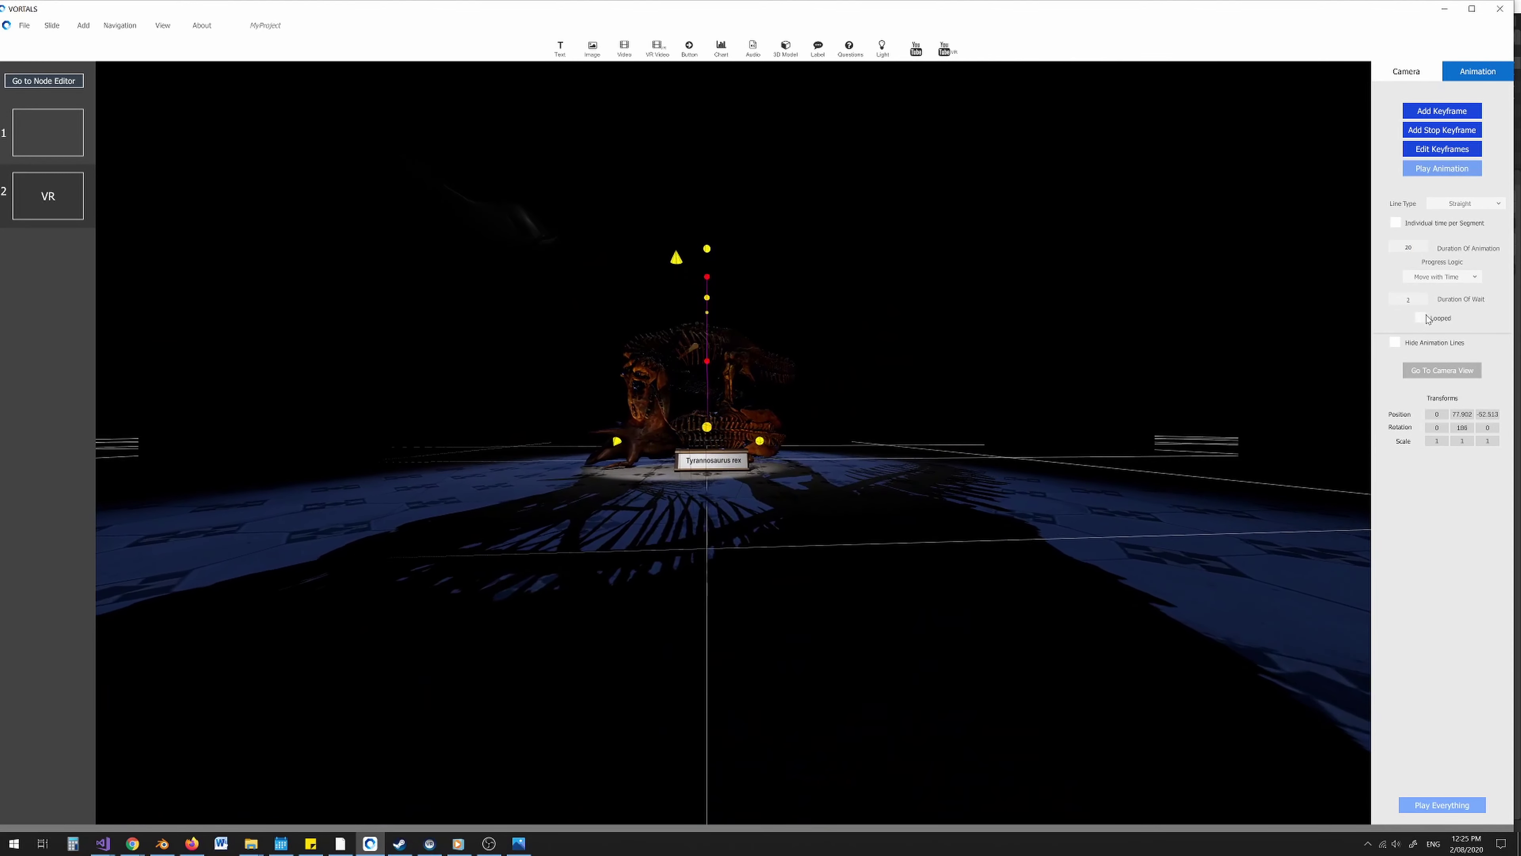
pyautogui.click(1396, 342)
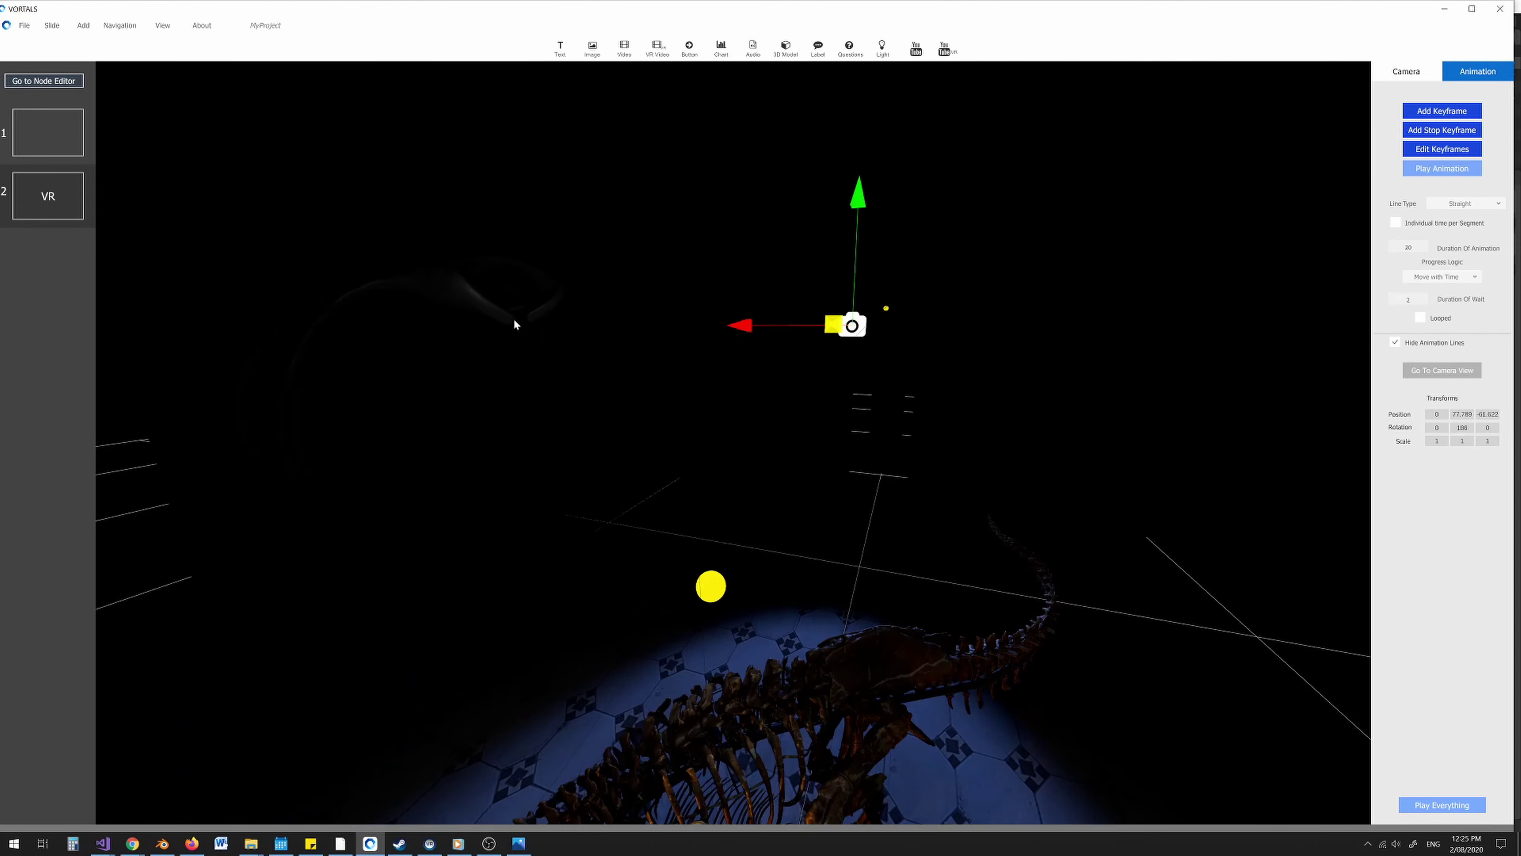
# Add a spotlight to the scene and move it up and behind the skeleton.
pyautogui.click(480, 297)
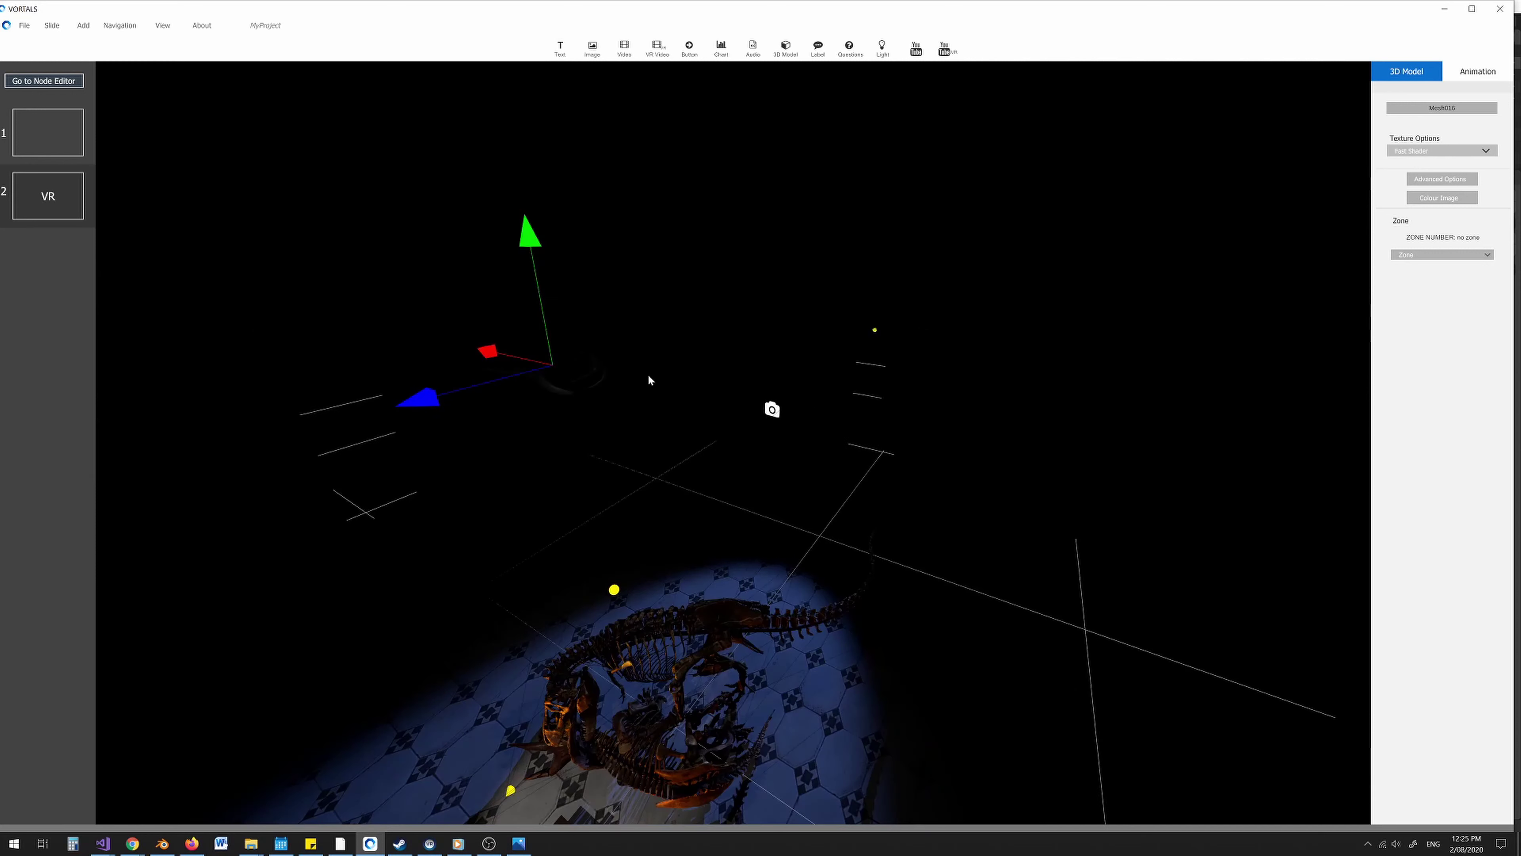
pyautogui.scroll(-3, 633, 454)
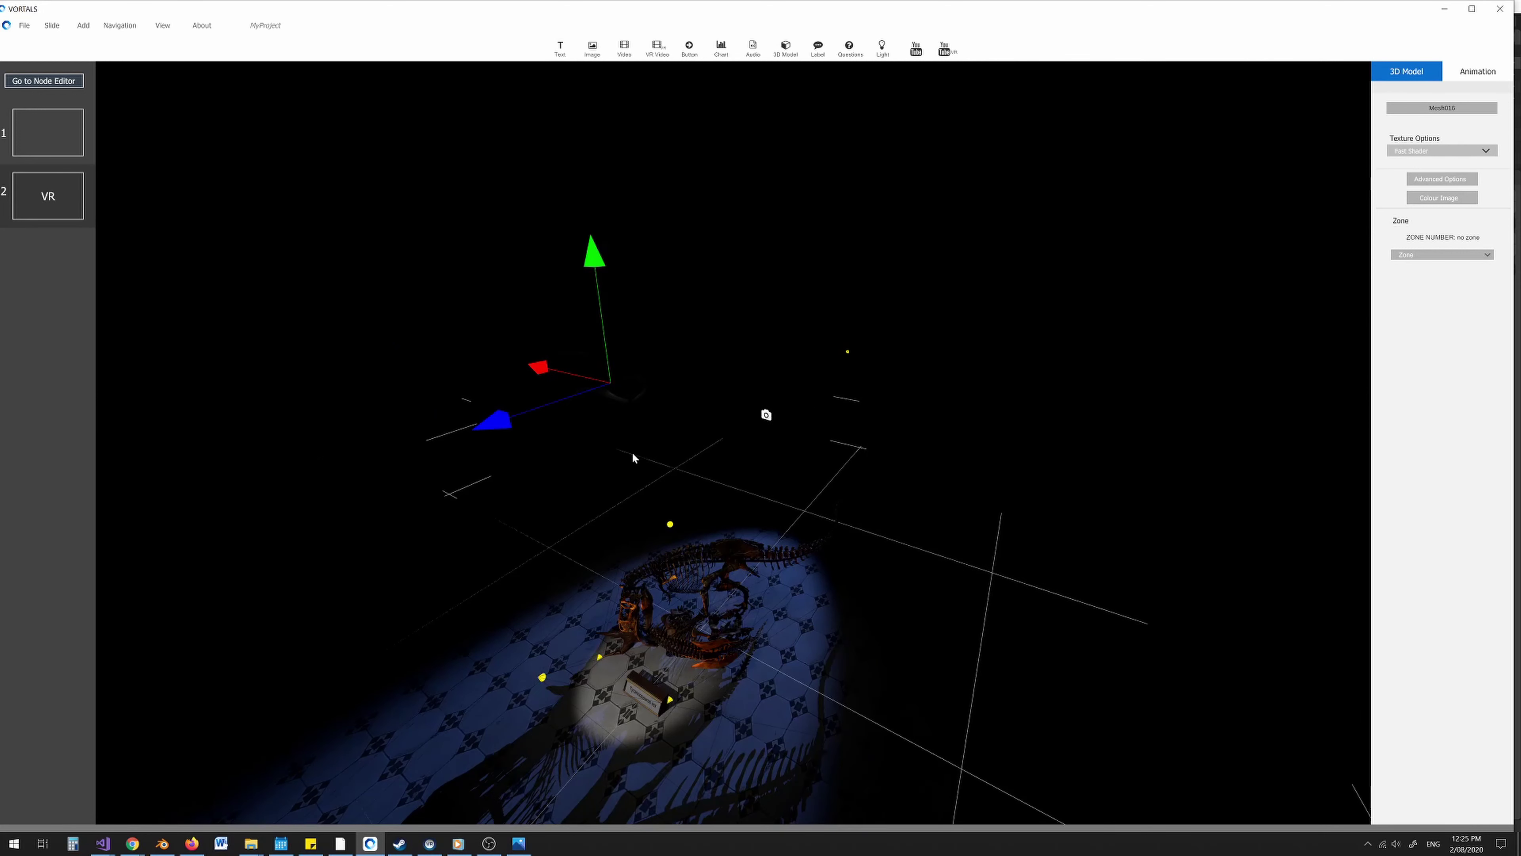
pyautogui.click(882, 49)
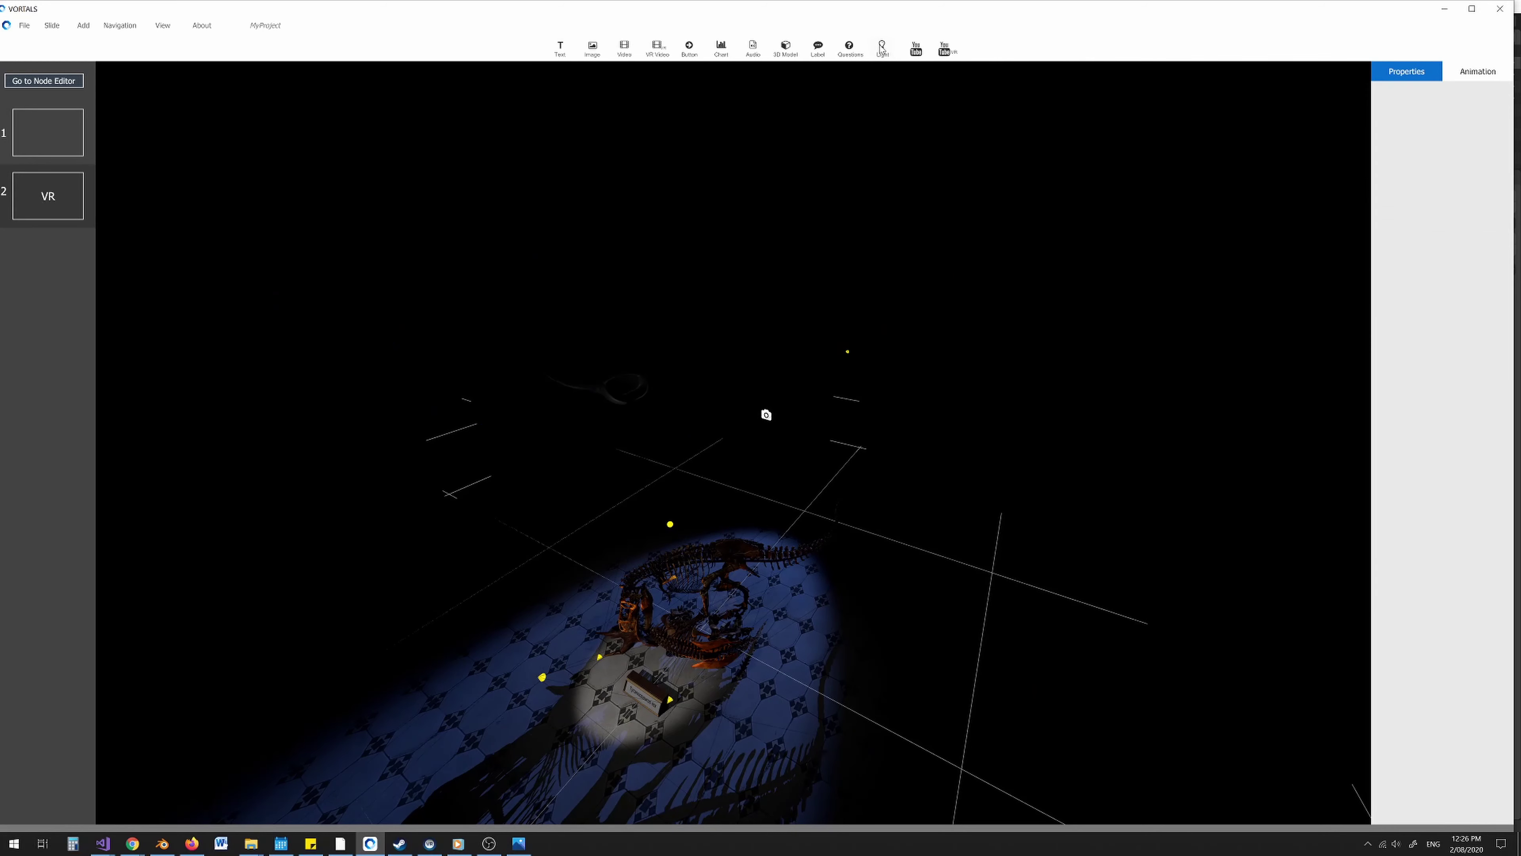
pyautogui.click(783, 399)
pyautogui.rightClick(720, 588)
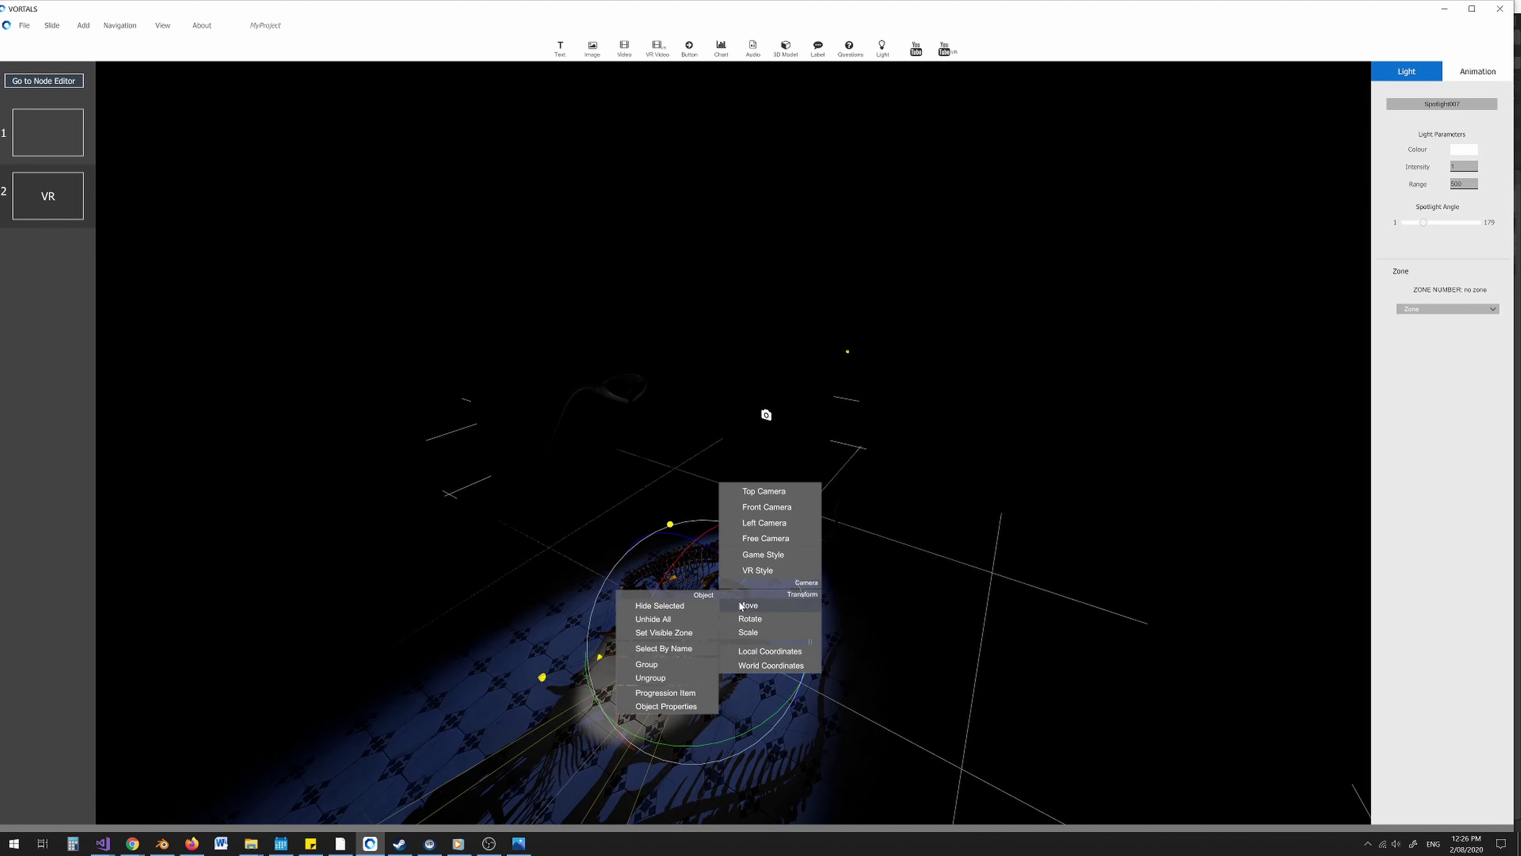
pyautogui.click(746, 606)
pyautogui.moveTo(698, 585); pyautogui.dragTo(682, 460)
pyautogui.moveTo(656, 523); pyautogui.dragTo(829, 397)
# Rotate the new spotlight toward the flying manta ray and the wall, and move it farther back from them.
pyautogui.rightClick(828, 396)
pyautogui.click(854, 427)
pyautogui.moveTo(830, 448); pyautogui.dragTo(605, 487)
pyautogui.rightClick(778, 404)
pyautogui.click(802, 422)
pyautogui.moveTo(760, 415); pyautogui.dragTo(863, 438)
# Set the spotlight's colour to blue and its range to 250.
pyautogui.click(1464, 149)
pyautogui.click(1321, 89)
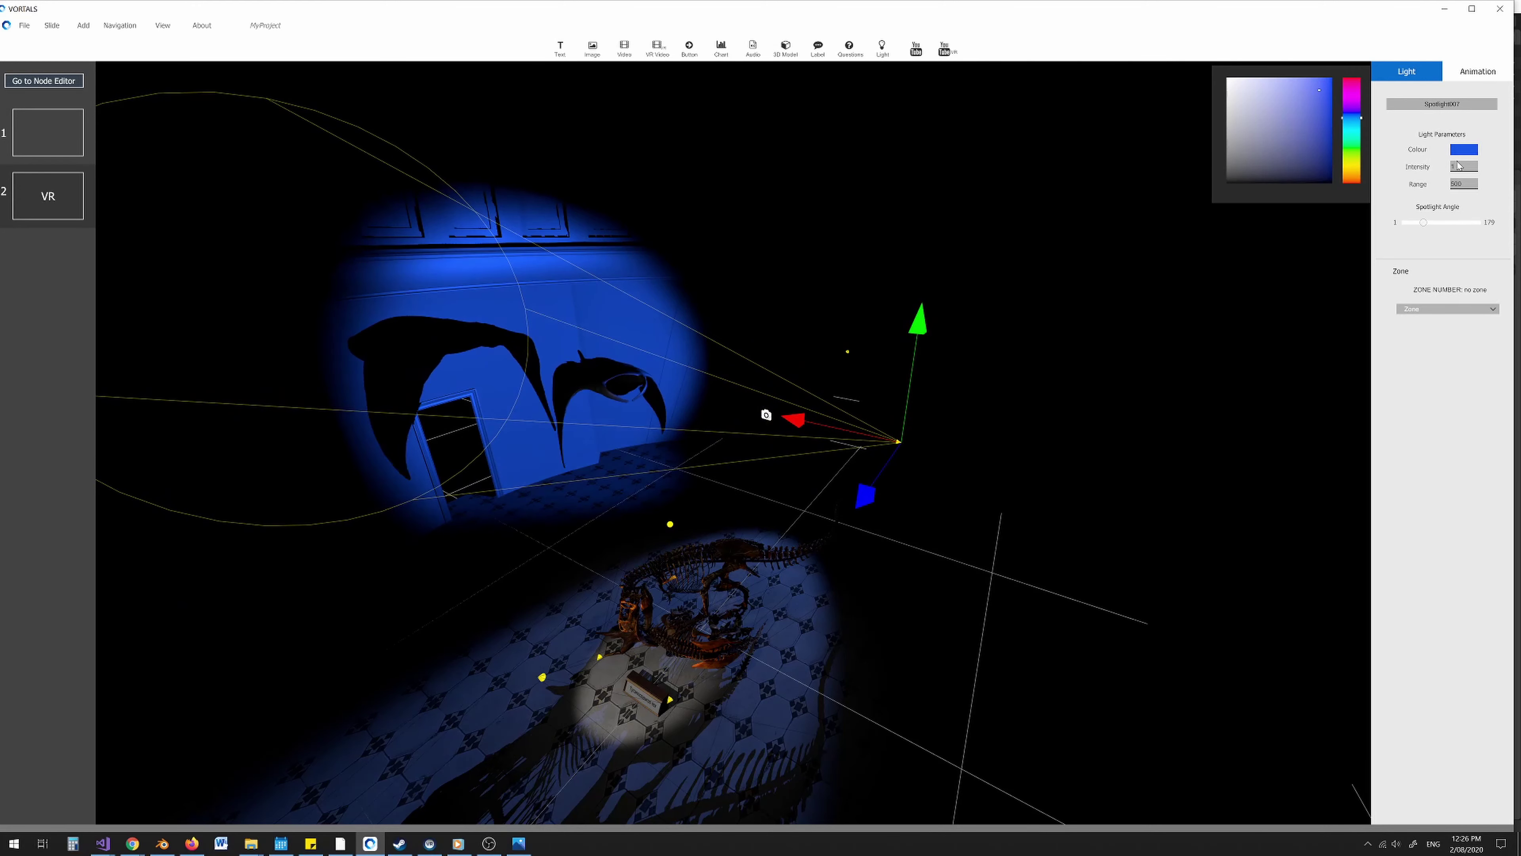
pyautogui.click(1466, 184)
pyautogui.write('250')
pyautogui.press('Return')
pyautogui.click(1460, 185)
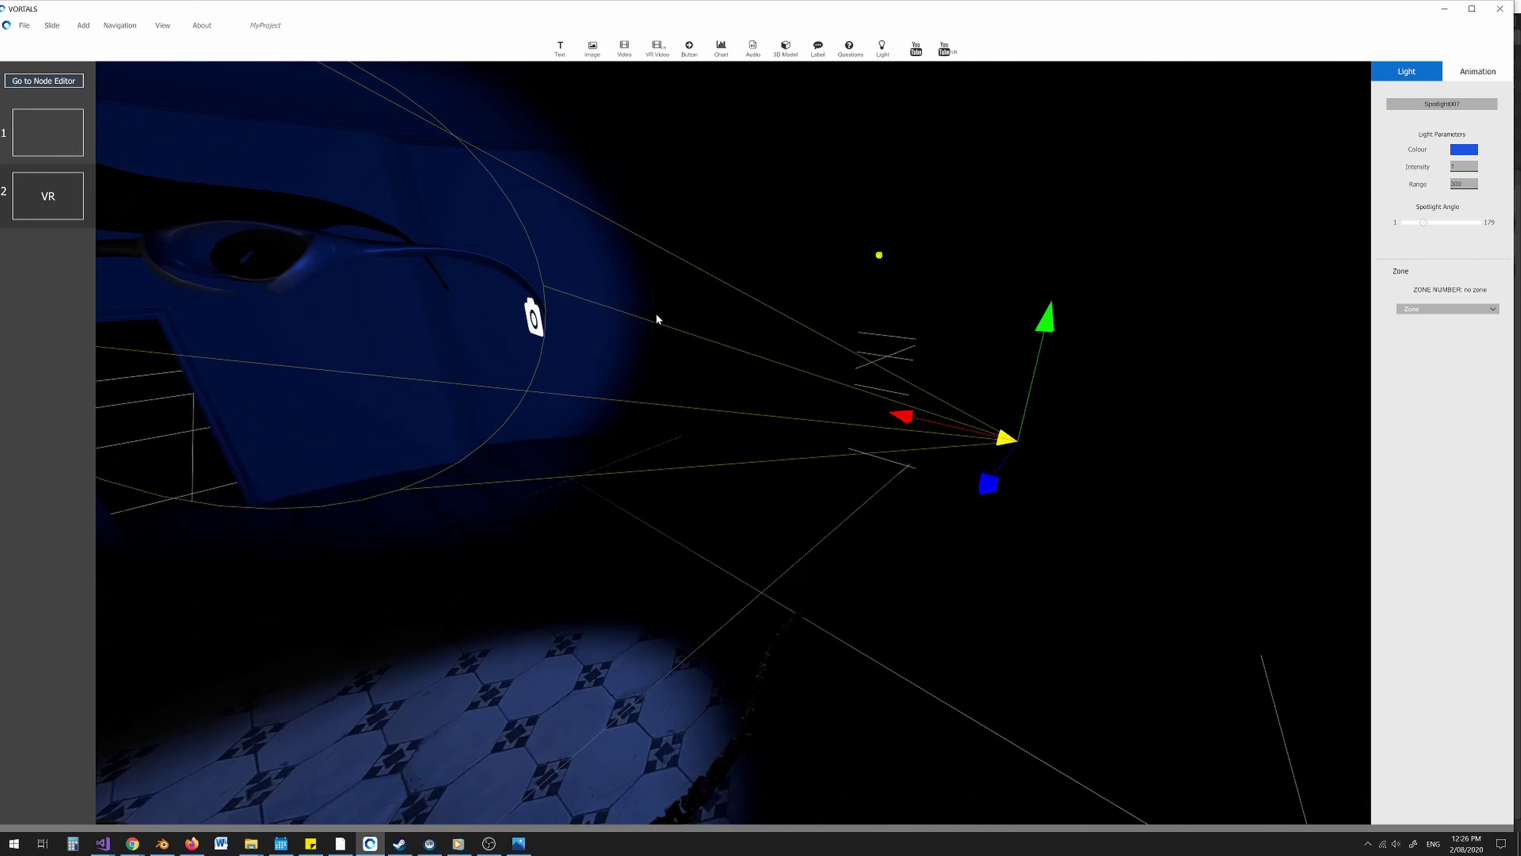
# Lighten the spotlight's blue colour and set its intensity to 2.
pyautogui.click(1465, 150)
pyautogui.click(1464, 168)
pyautogui.write('2')
pyautogui.press('Return')
pyautogui.moveTo(772, 383); pyautogui.dragTo(729, 341, button='middle')
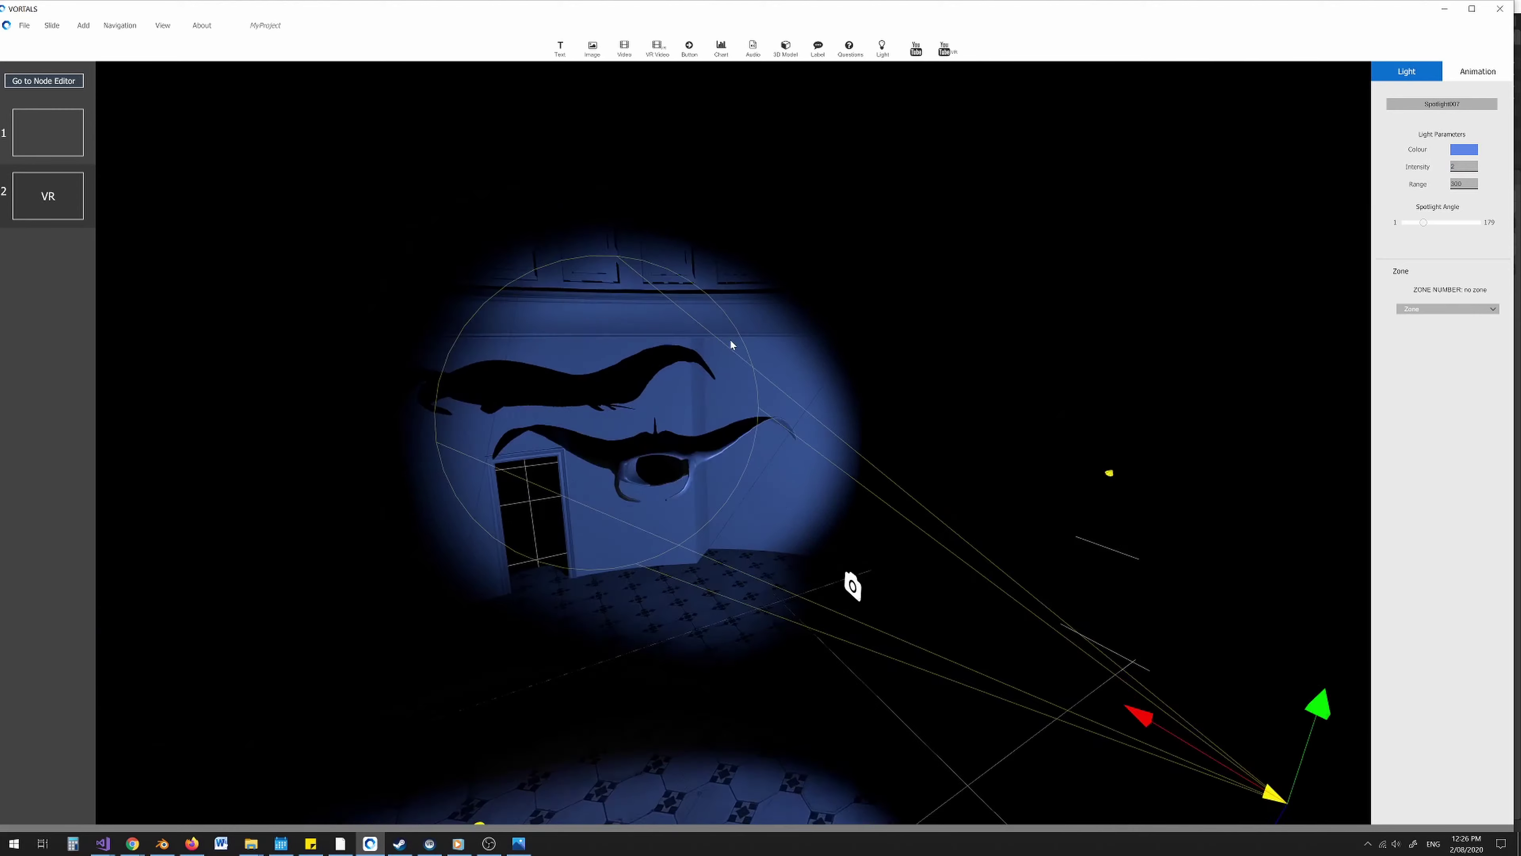
pyautogui.scroll(5, 757, 327)
pyautogui.scroll(-10, 757, 327)
# Add a second spotlight, raise it above the manta ray and rotate it to point down at the animal.
pyautogui.click(883, 48)
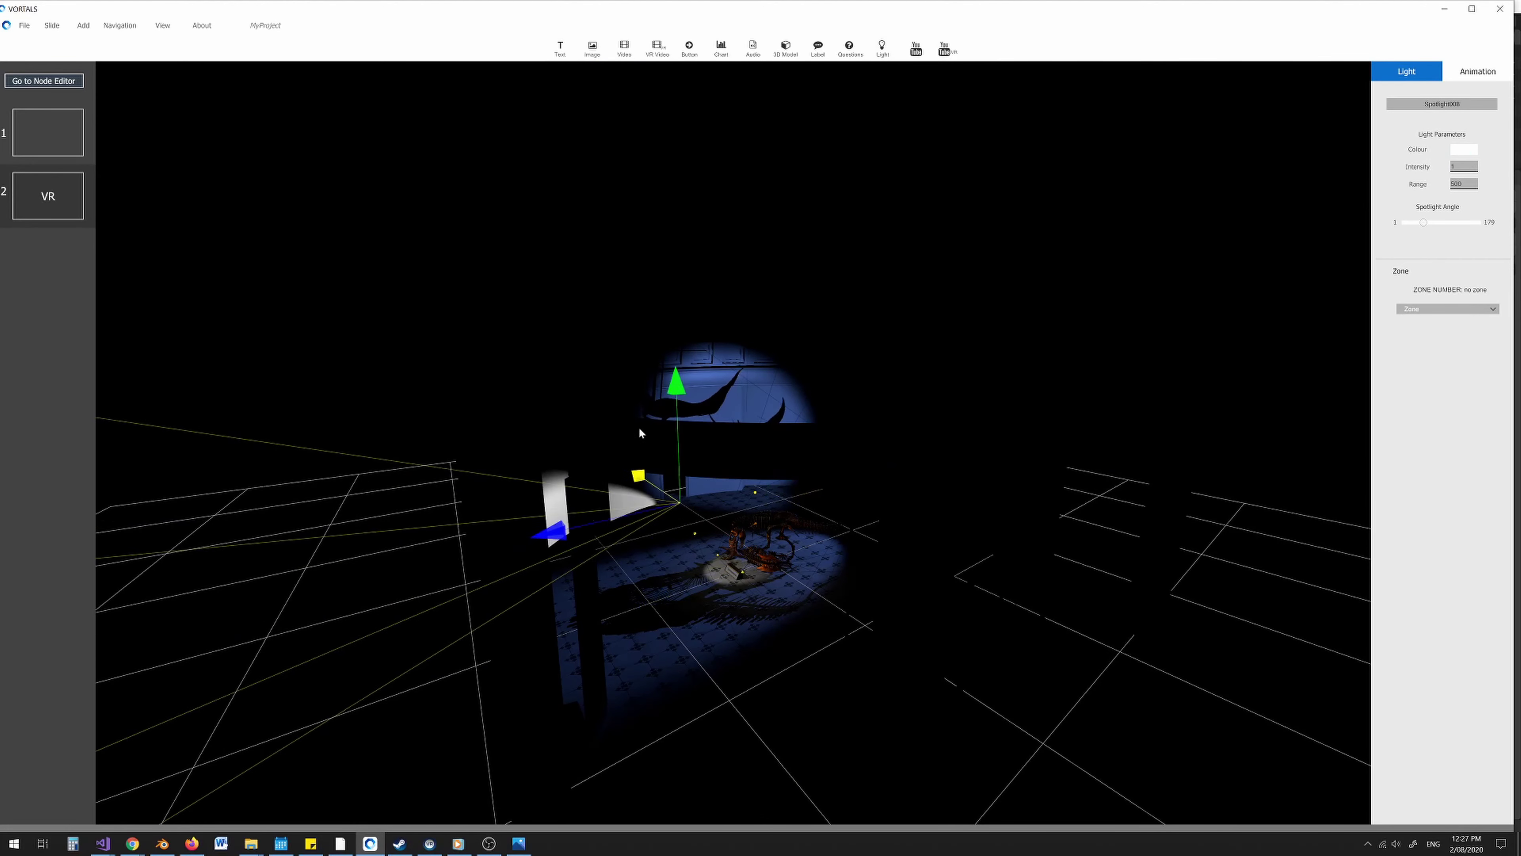
pyautogui.moveTo(676, 385); pyautogui.dragTo(669, 237)
pyautogui.press('e')
pyautogui.moveTo(566, 276); pyautogui.dragTo(706, 461)
pyautogui.scroll(5, 706, 462)
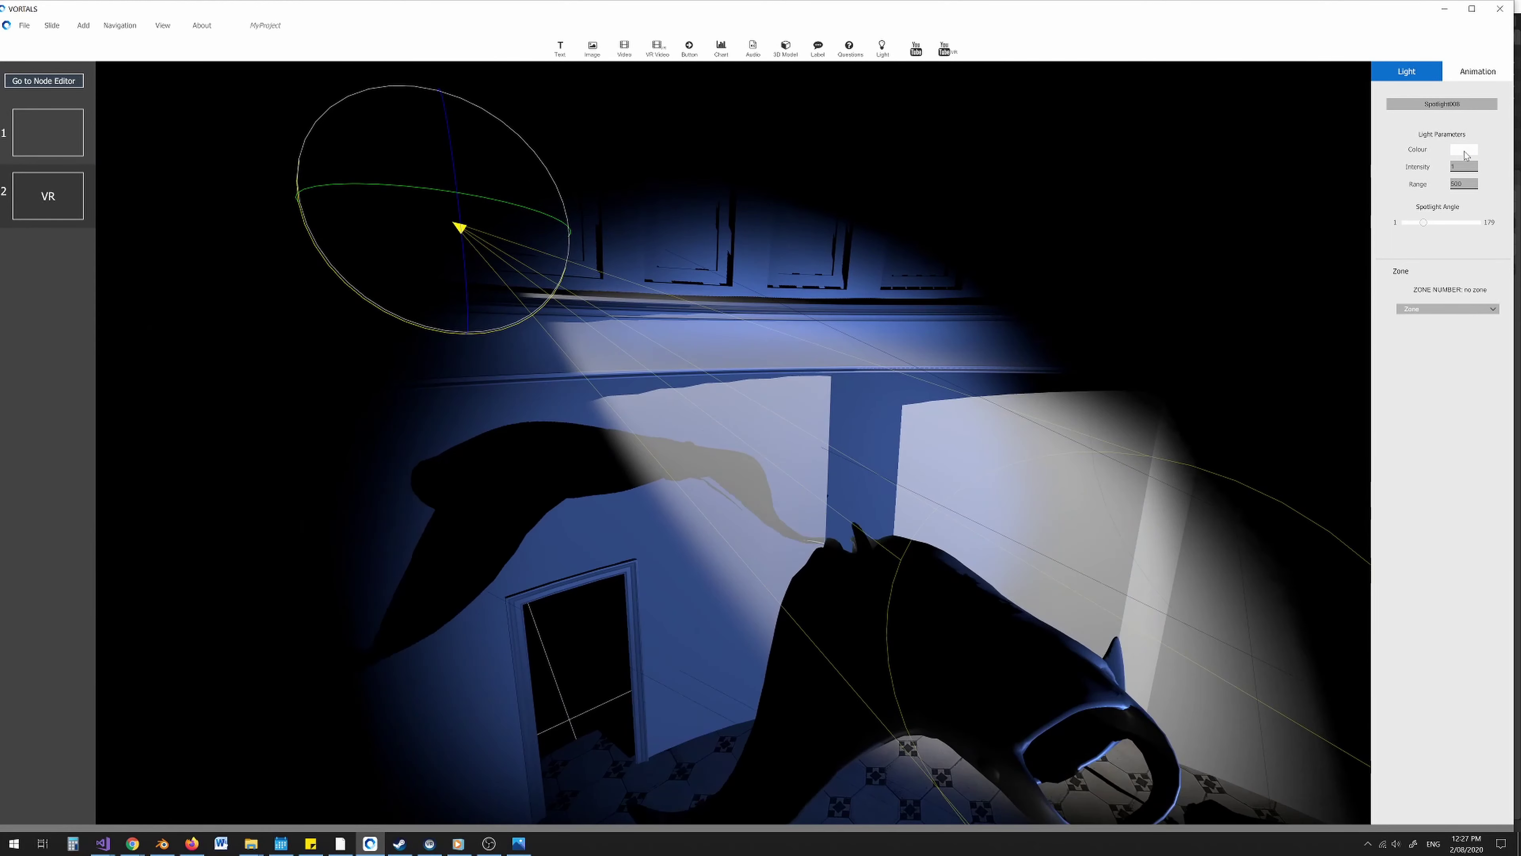
# Set the second spotlight's colour to red and check how it lights the manta ray.
pyautogui.click(1464, 150)
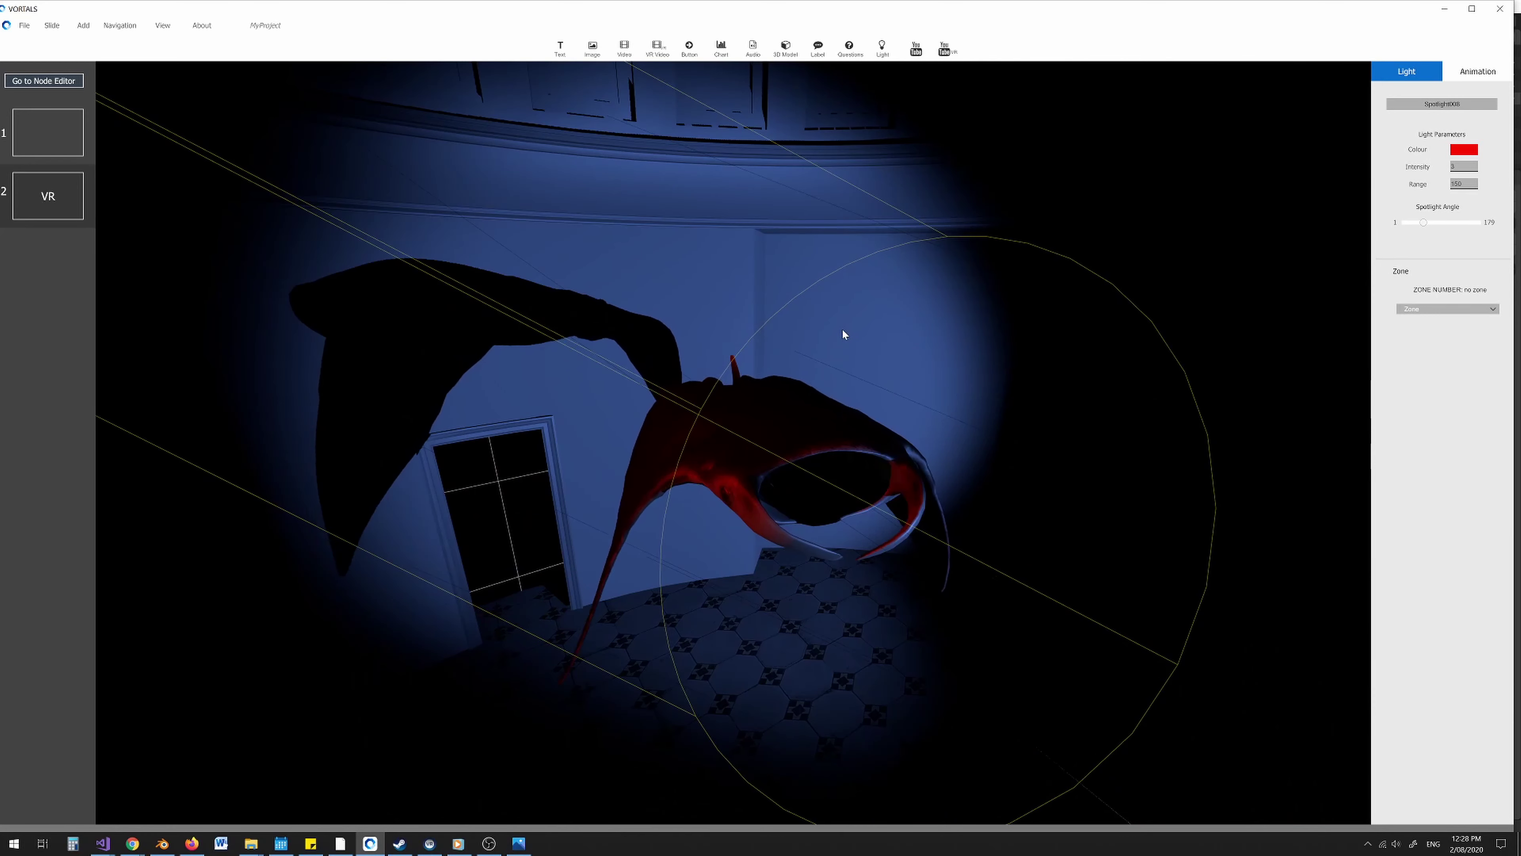
pyautogui.scroll(-5, 868, 330)
pyautogui.moveTo(893, 331); pyautogui.dragTo(845, 429, button='middle')
pyautogui.scroll(4, 851, 367)
pyautogui.scroll(-3, 883, 361)
pyautogui.scroll(-3, 842, 387)
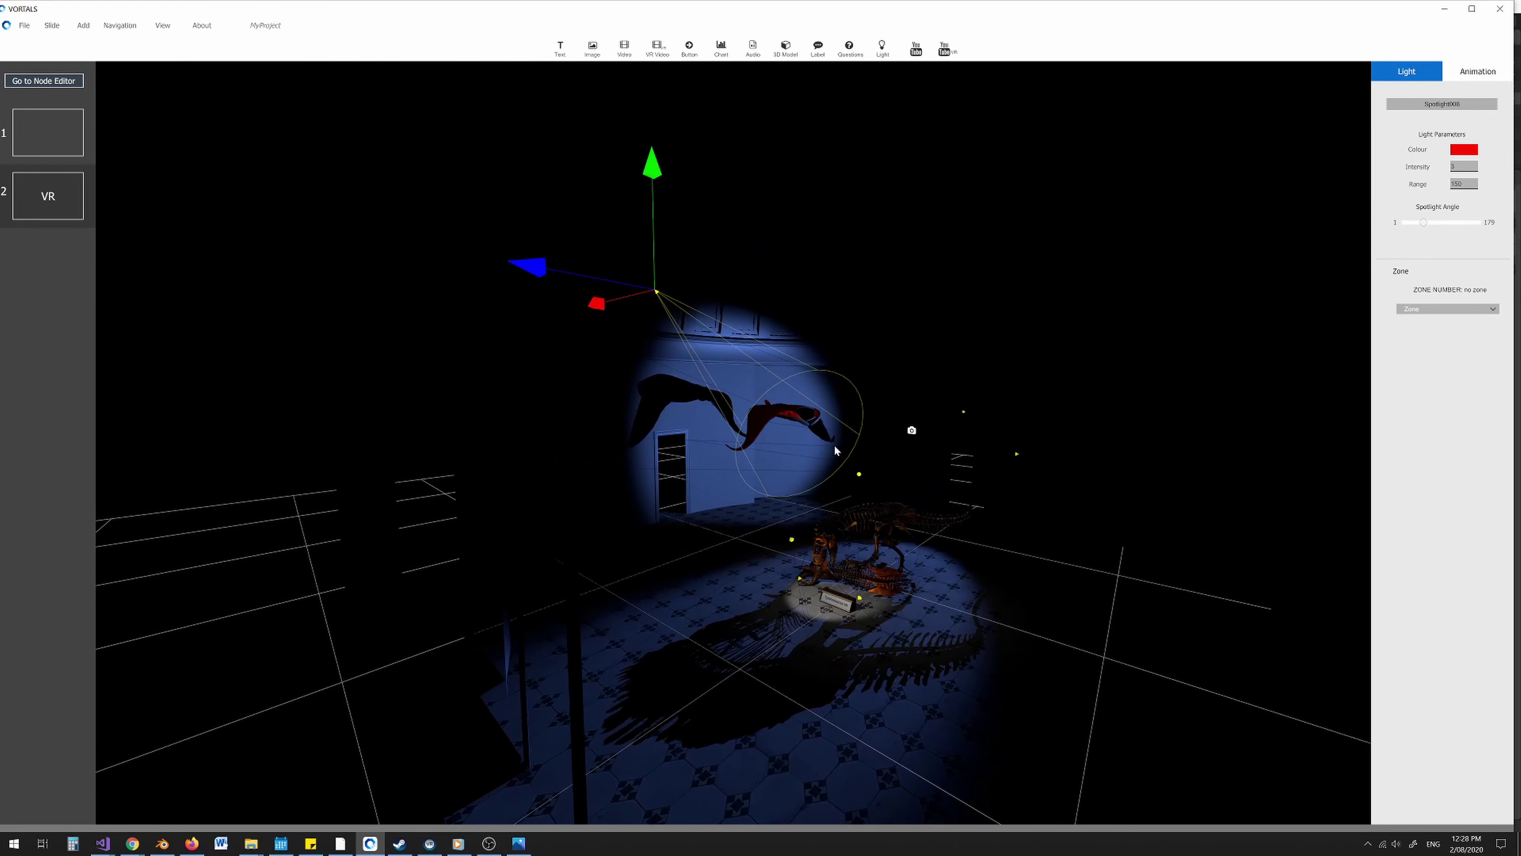
# Select the scene camera and look at the lighting through its camera view.
pyautogui.click(912, 430)
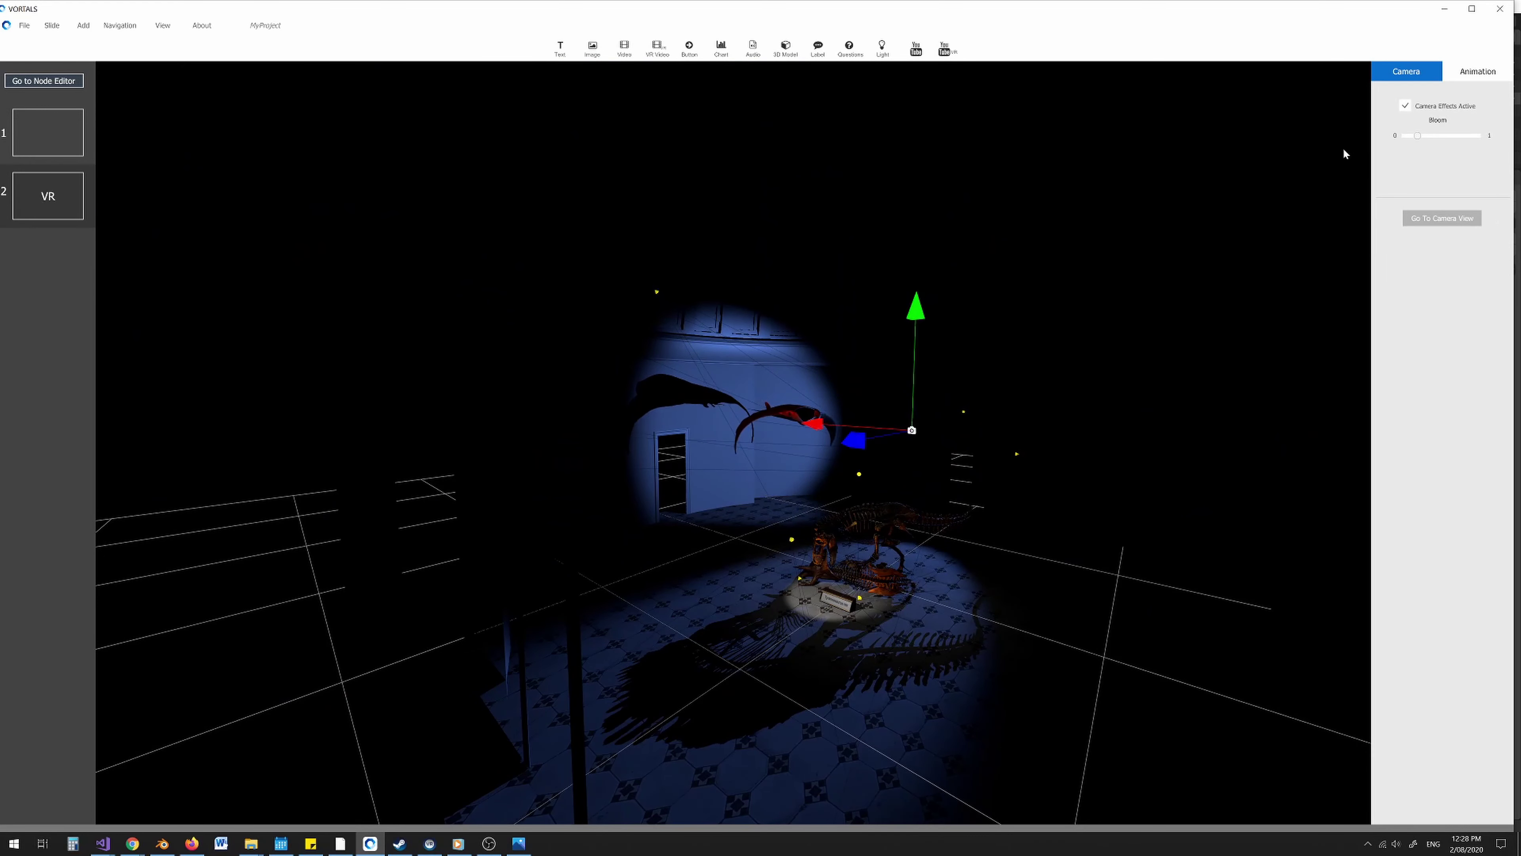
pyautogui.click(1471, 73)
pyautogui.click(1449, 371)
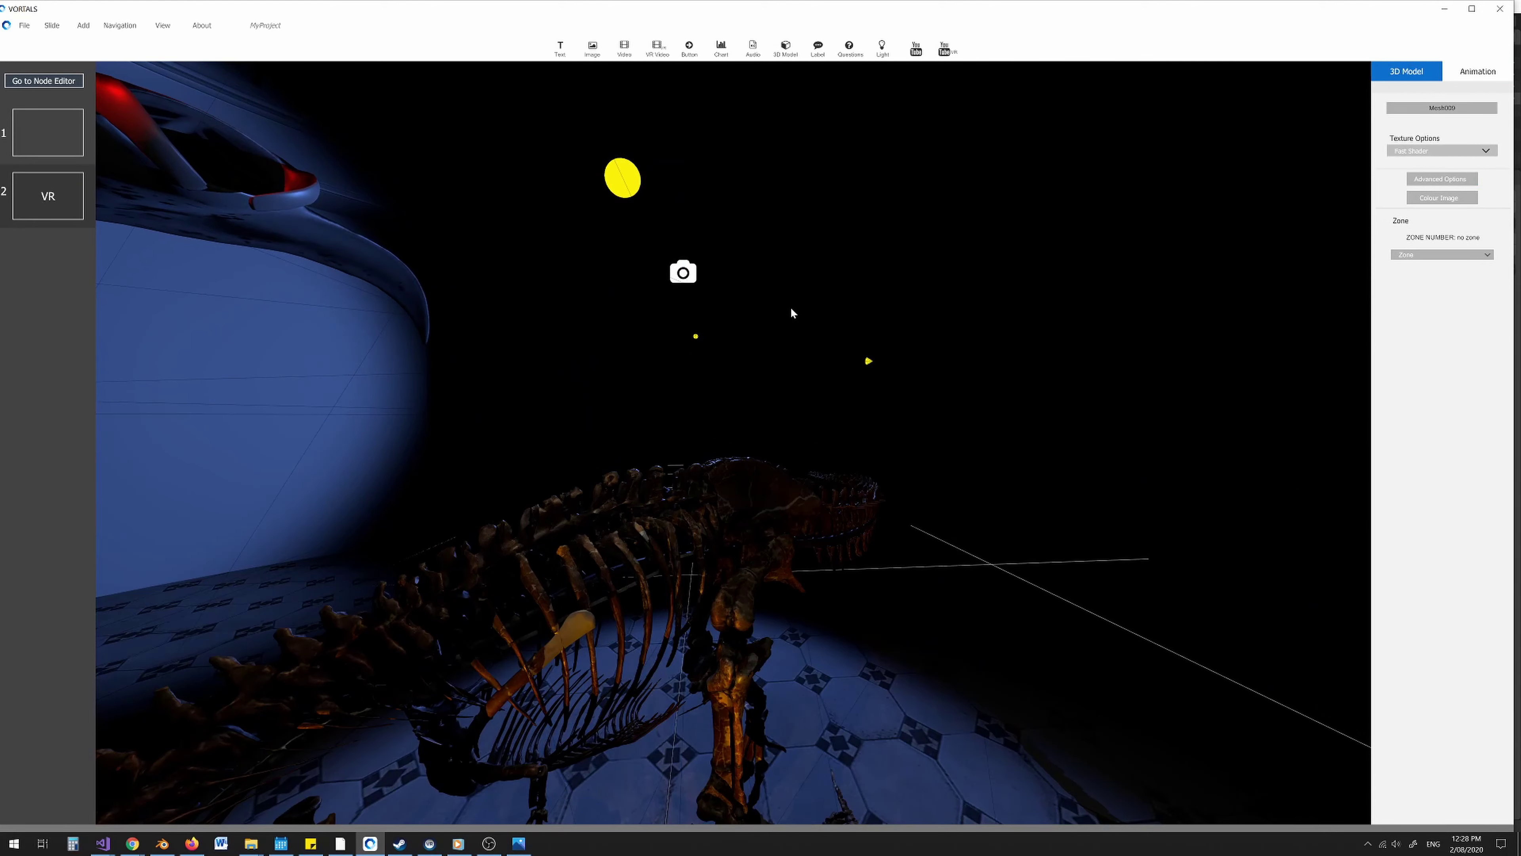
# Select the blue spotlight behind the skeleton and set its intensity to 0.
pyautogui.click(643, 577)
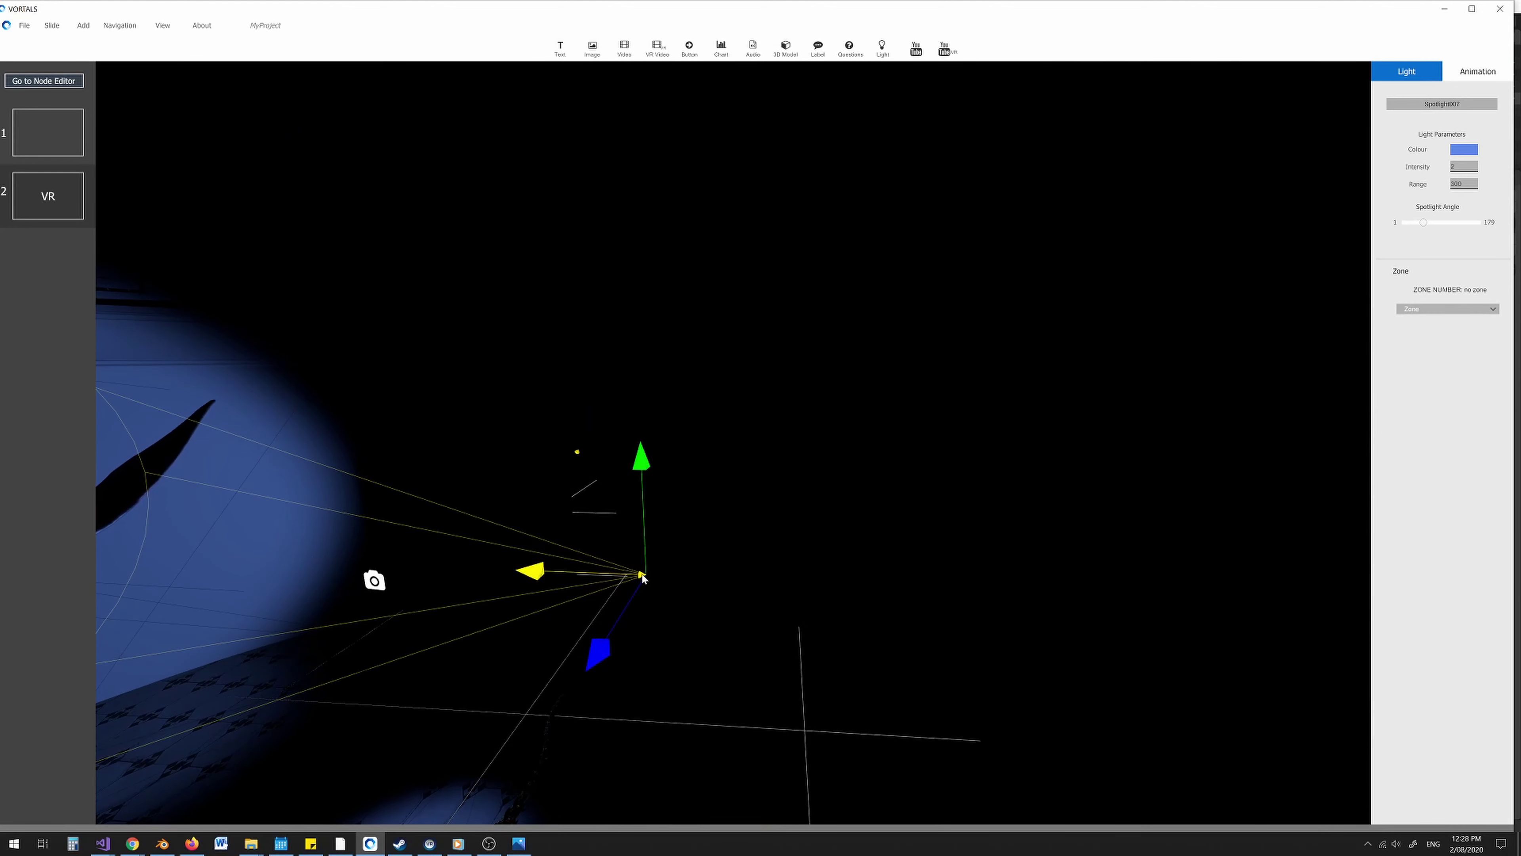
pyautogui.press('f')
pyautogui.keyDown('alt'); pyautogui.moveTo(667, 569); pyautogui.dragTo(653, 527); pyautogui.keyUp('alt')
pyautogui.moveTo(653, 528); pyautogui.dragTo(707, 536, button='middle')
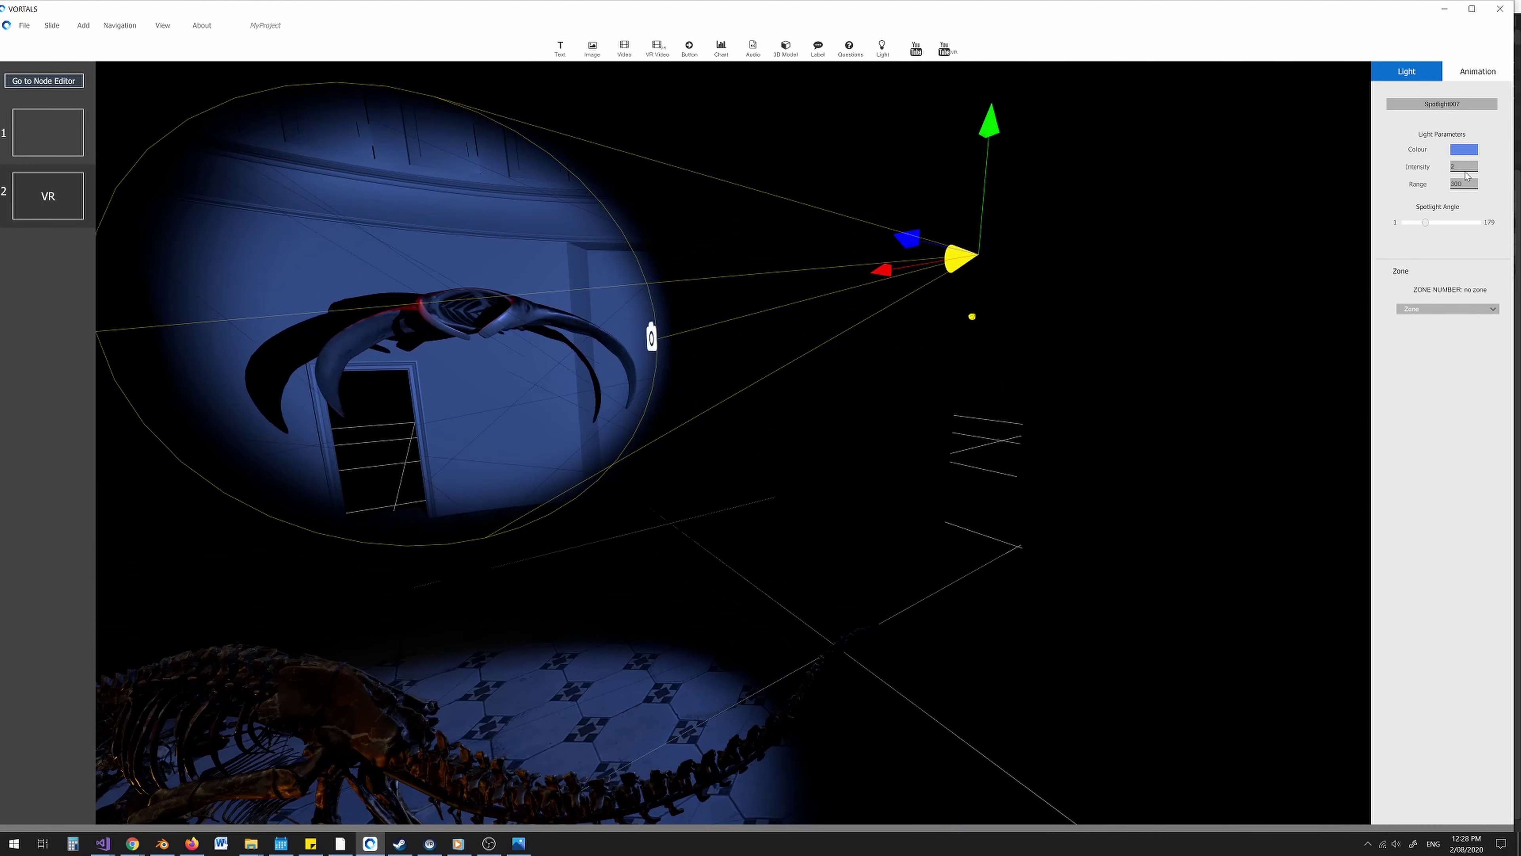
pyautogui.click(1462, 167)
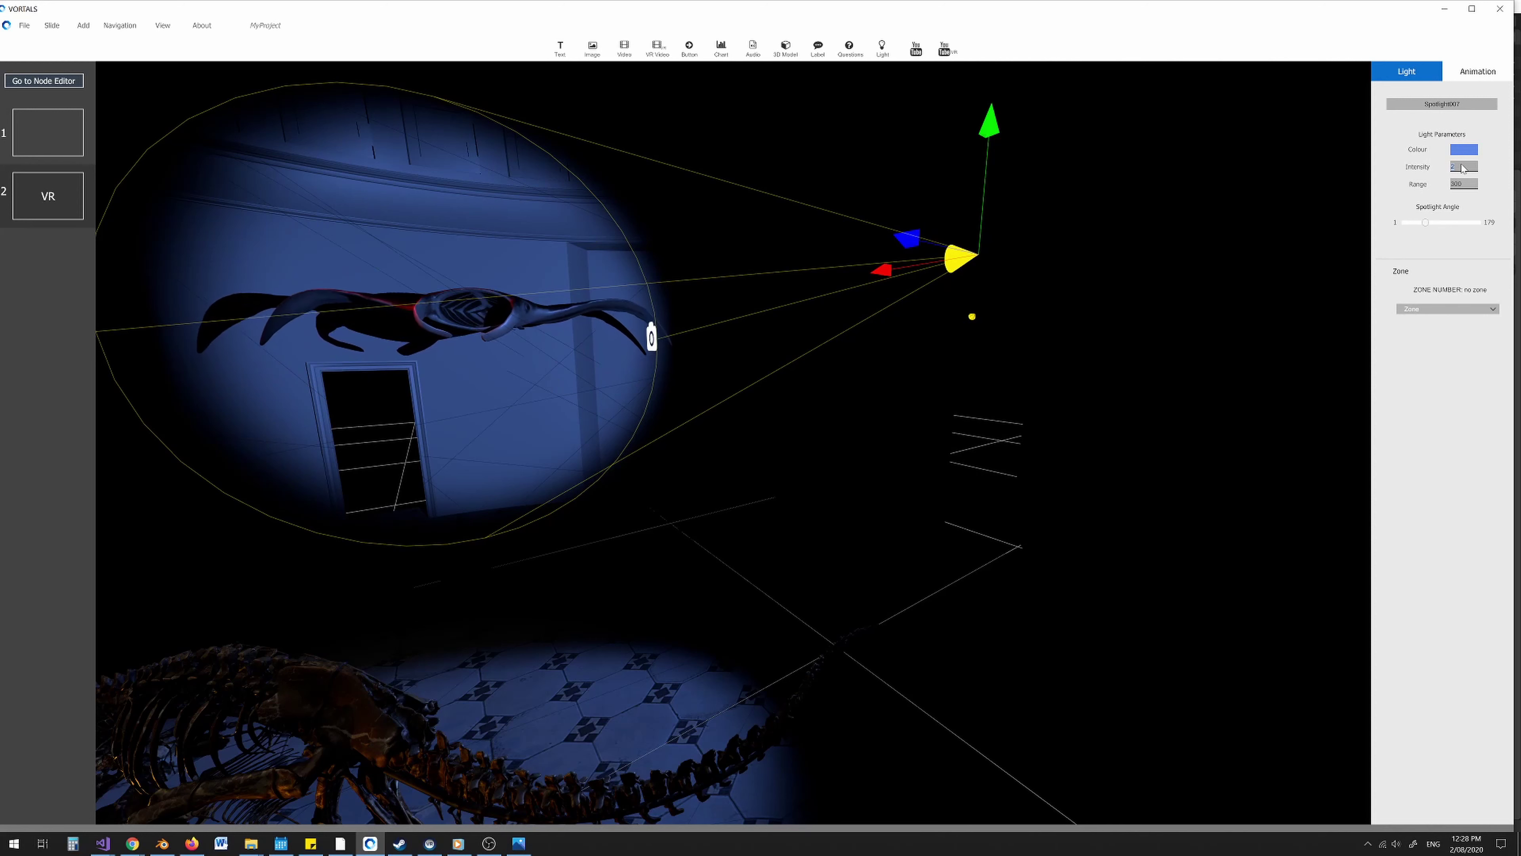
pyautogui.write('0')
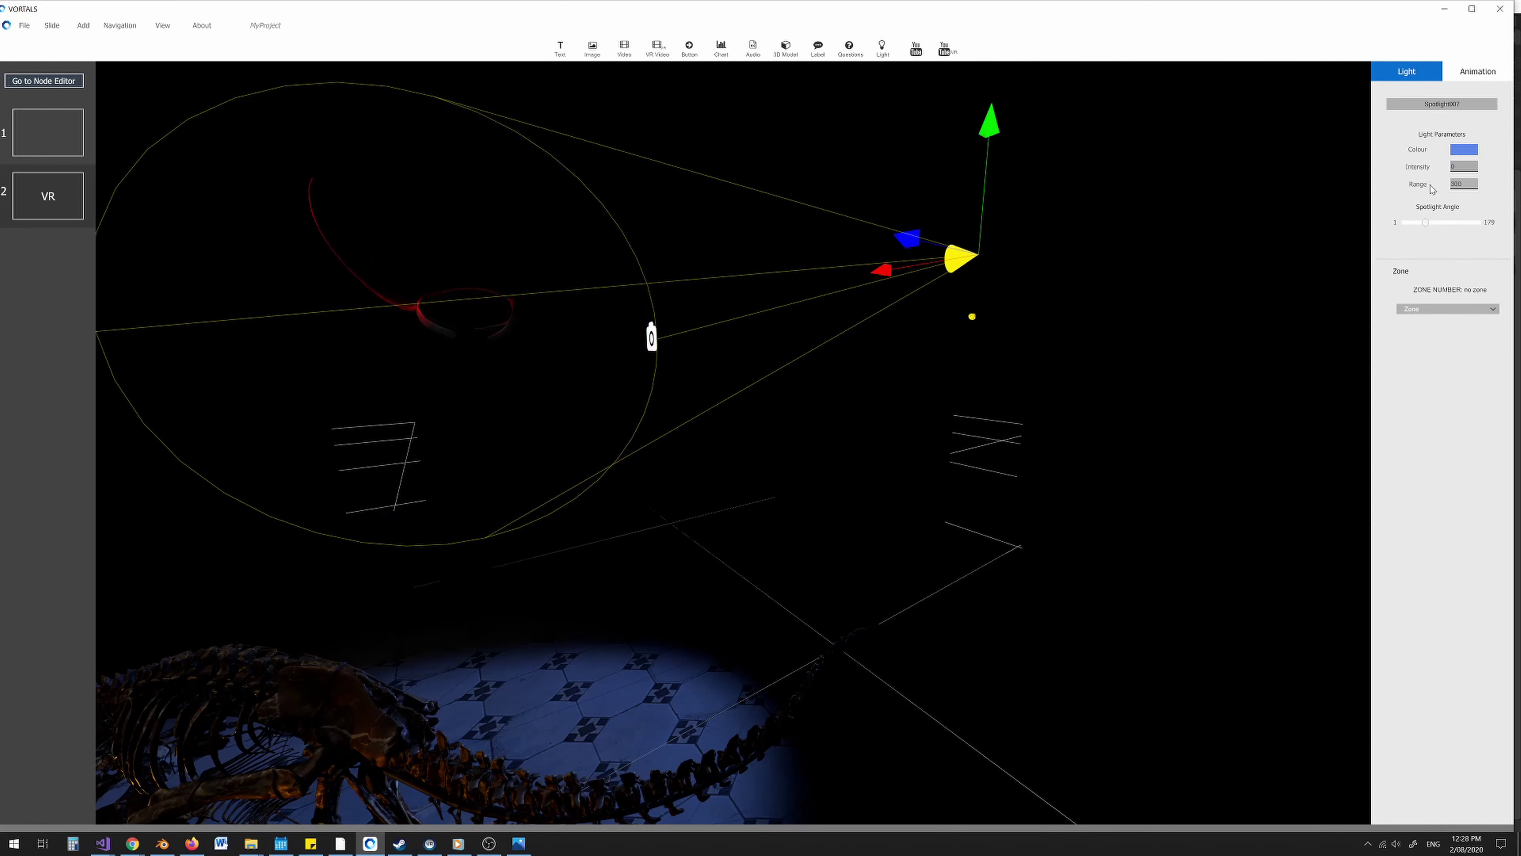
# Set the blue spotlight's intensity back to 2 and add an animation keyframe for it.
pyautogui.click(1475, 80)
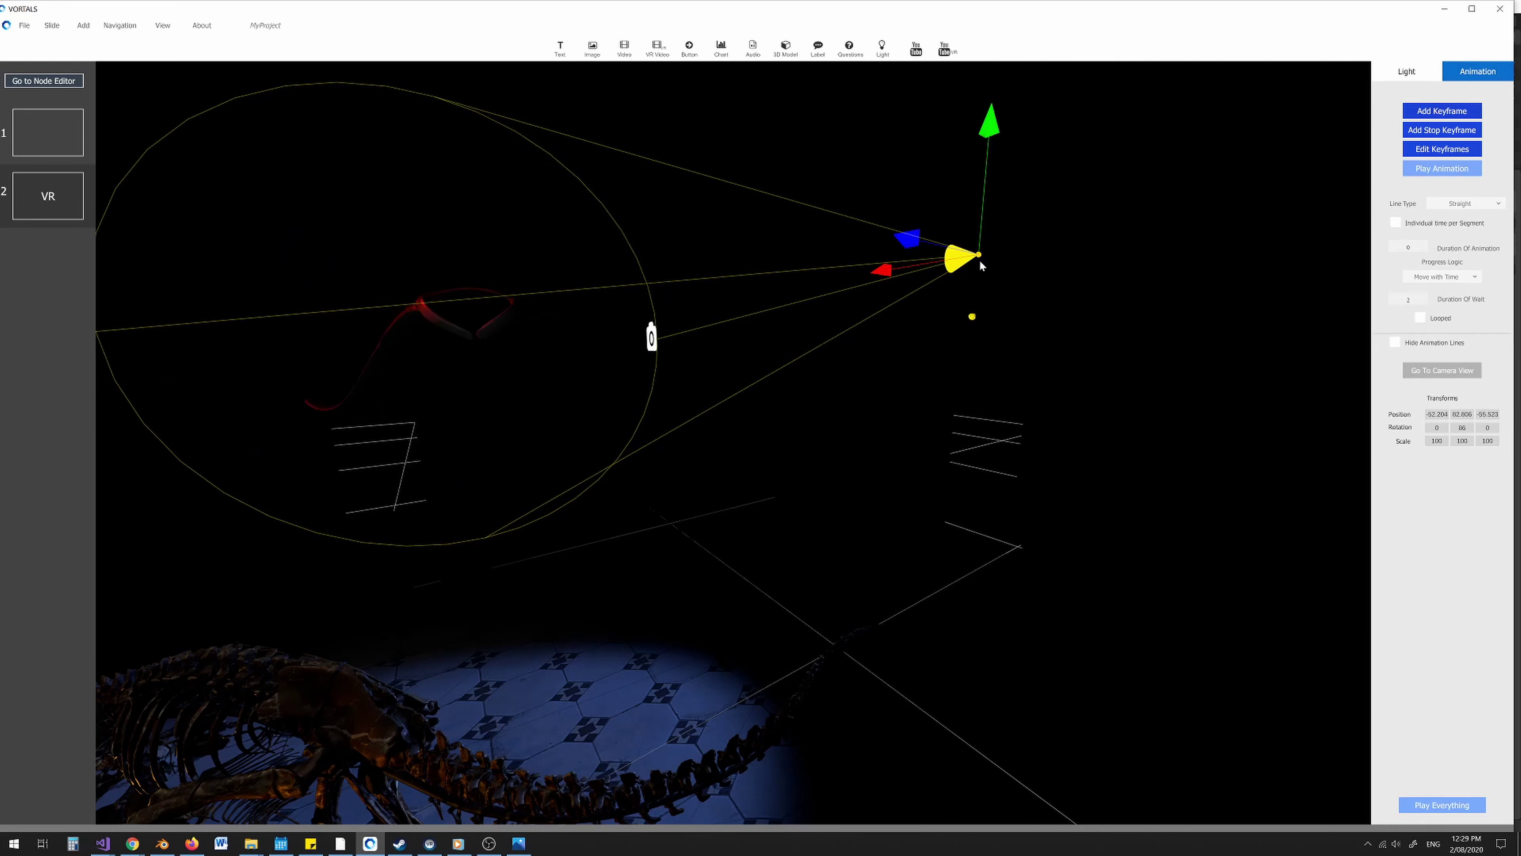
pyautogui.click(1405, 74)
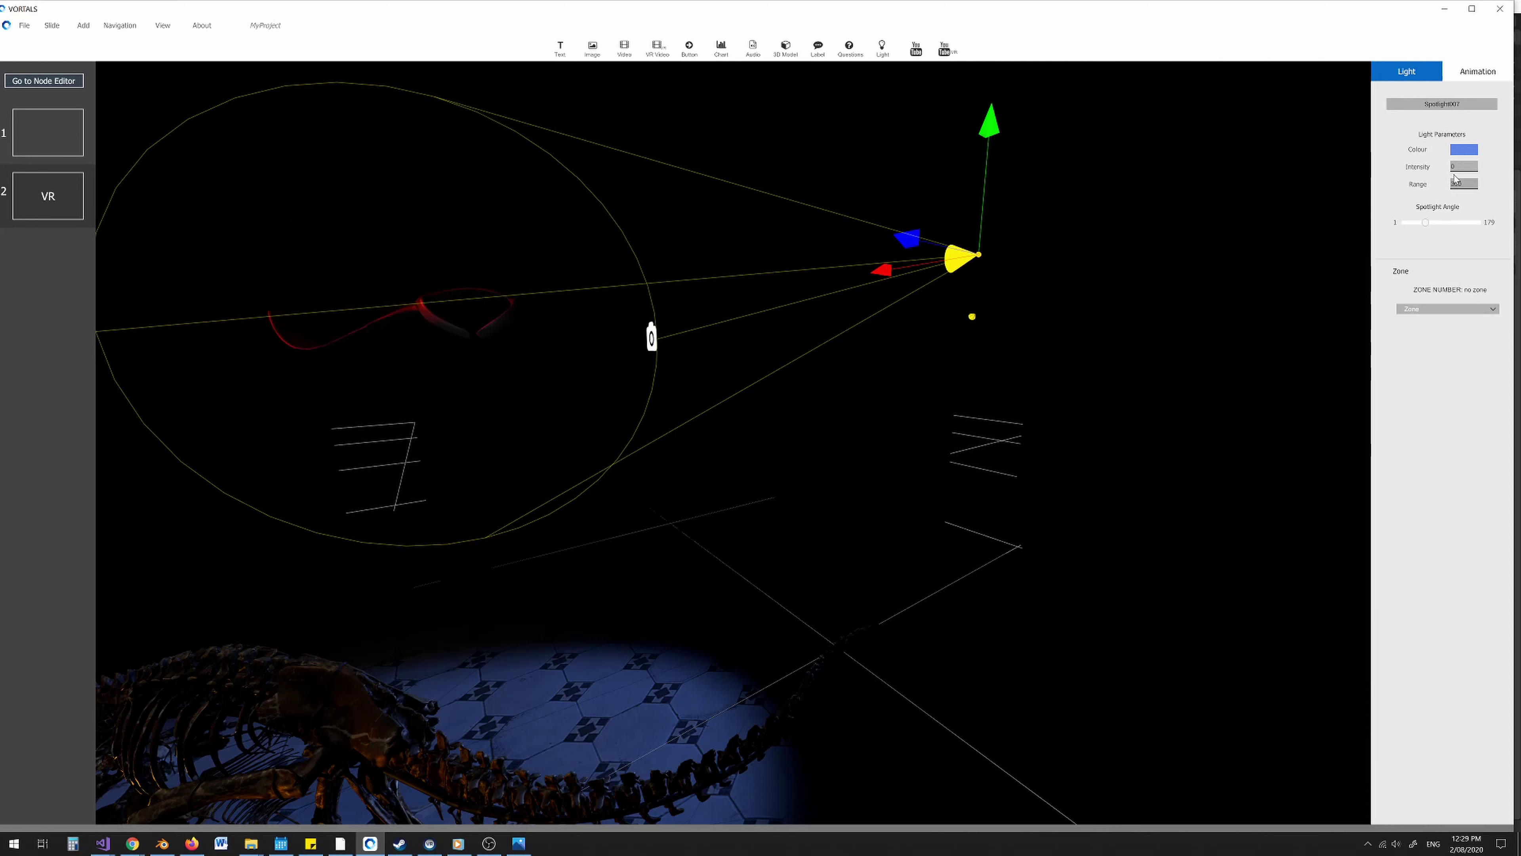
pyautogui.click(1462, 78)
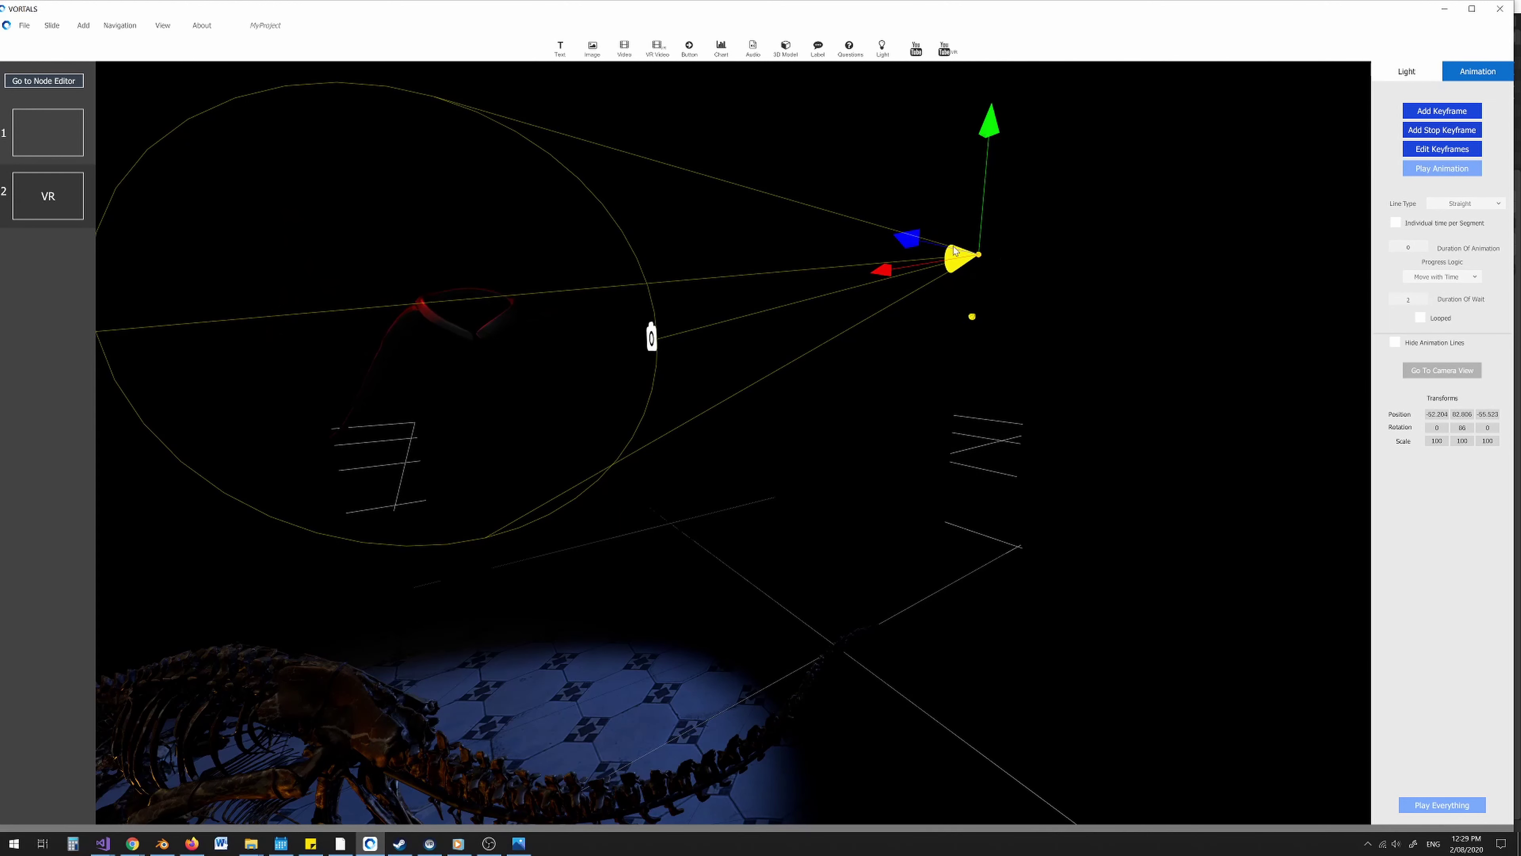
pyautogui.click(1406, 73)
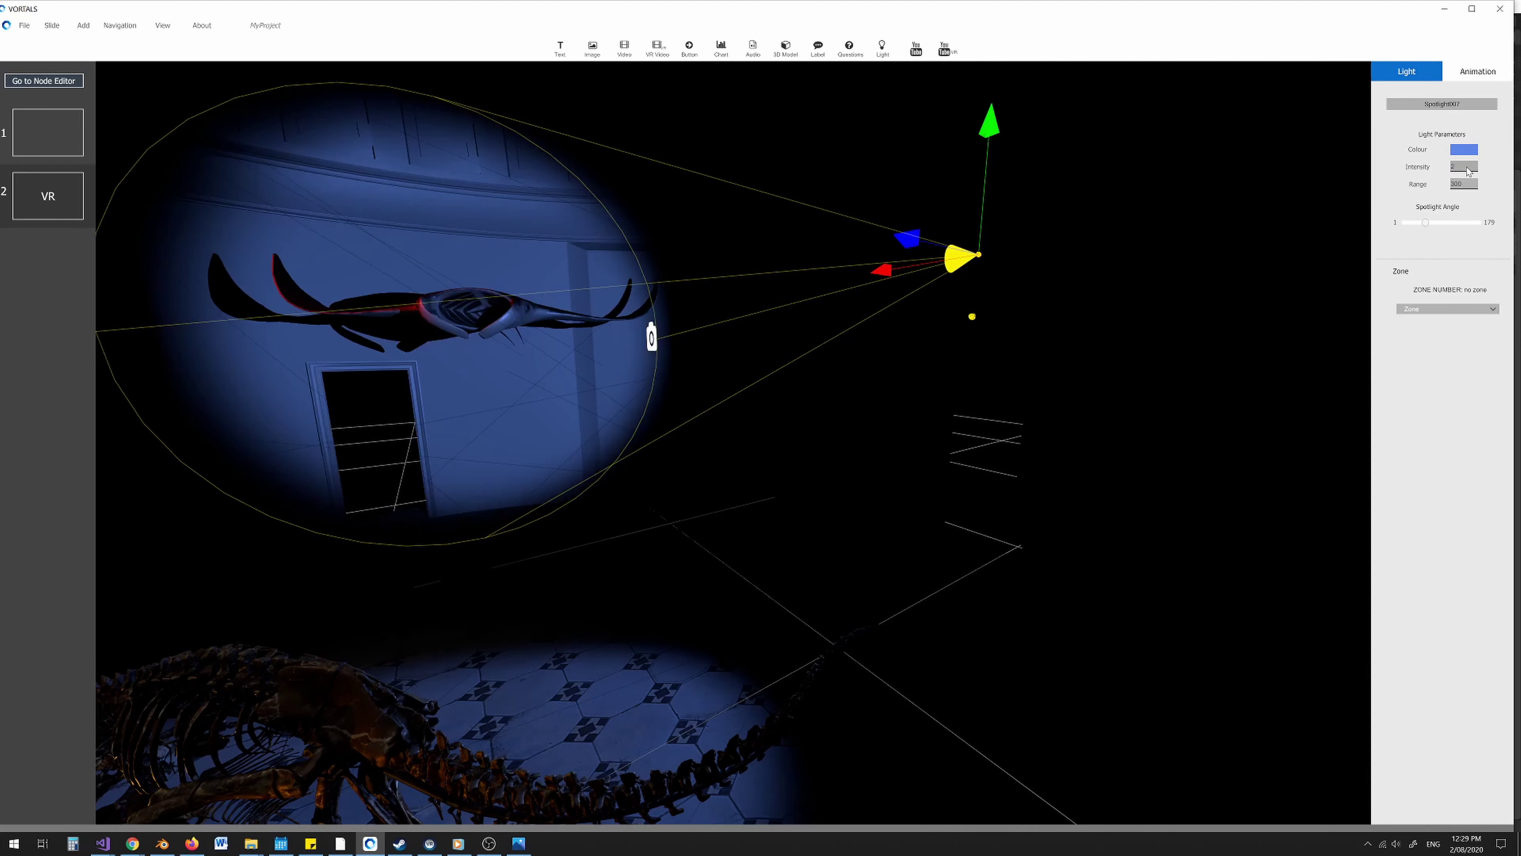
pyautogui.click(1477, 72)
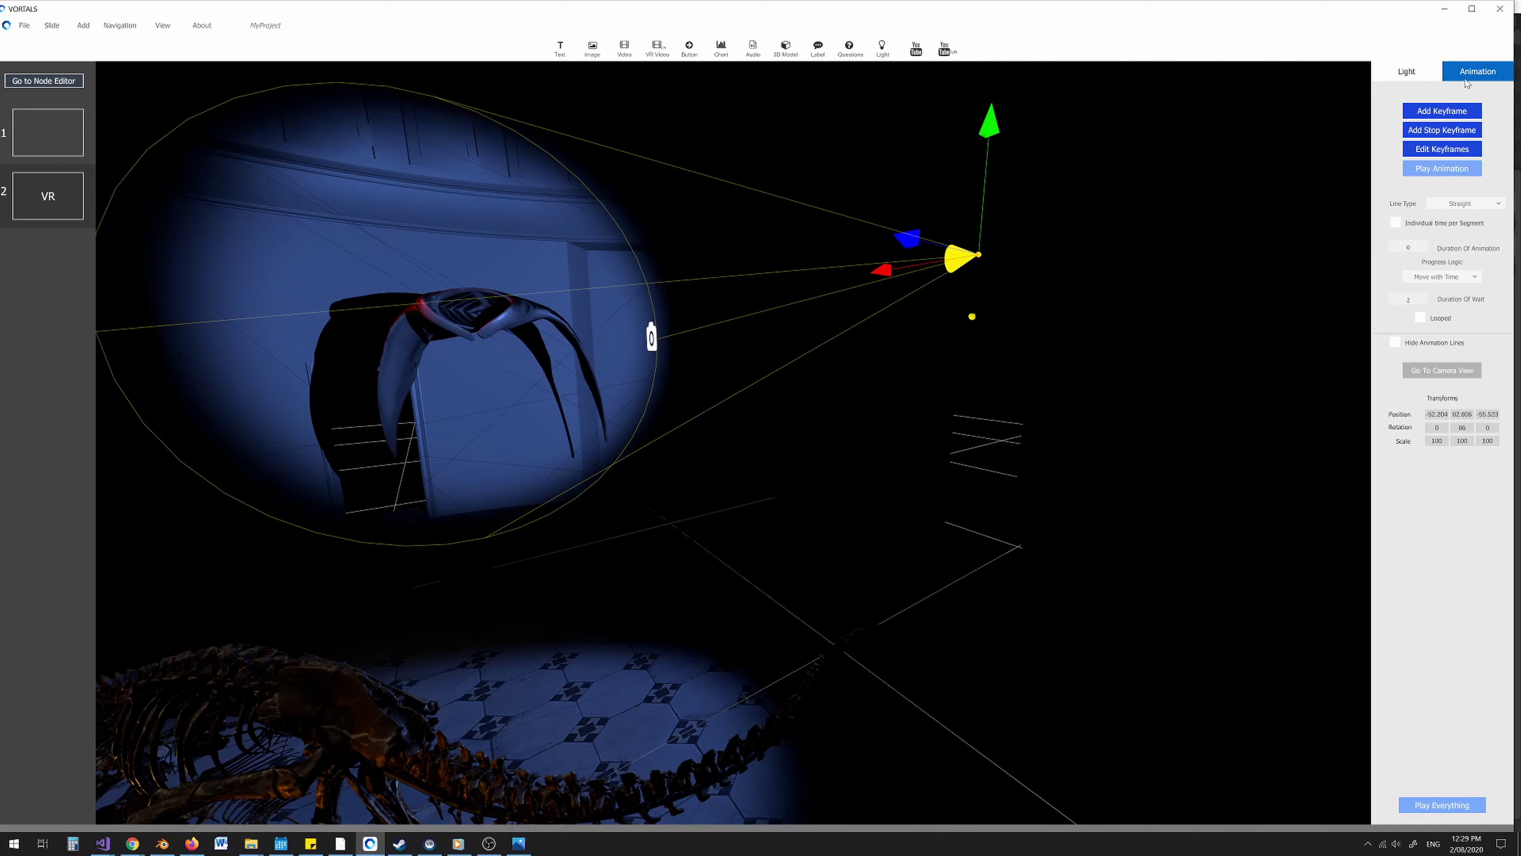
pyautogui.click(1442, 113)
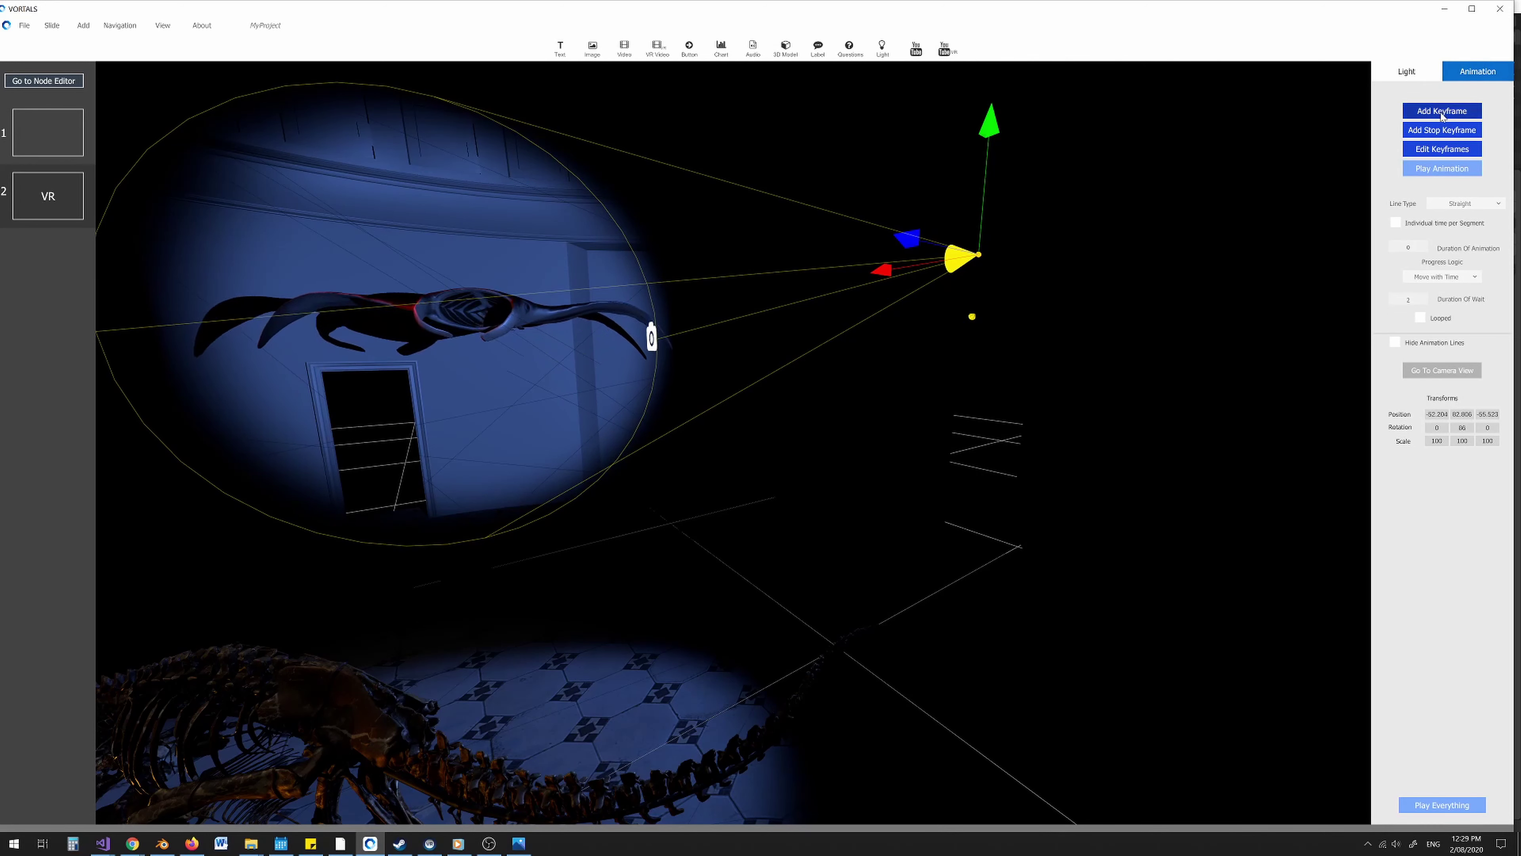
# Set the blue spotlight's animation progress logic to Time or Click with a wait duration of 20.
pyautogui.scroll(-4, 1427, 282)
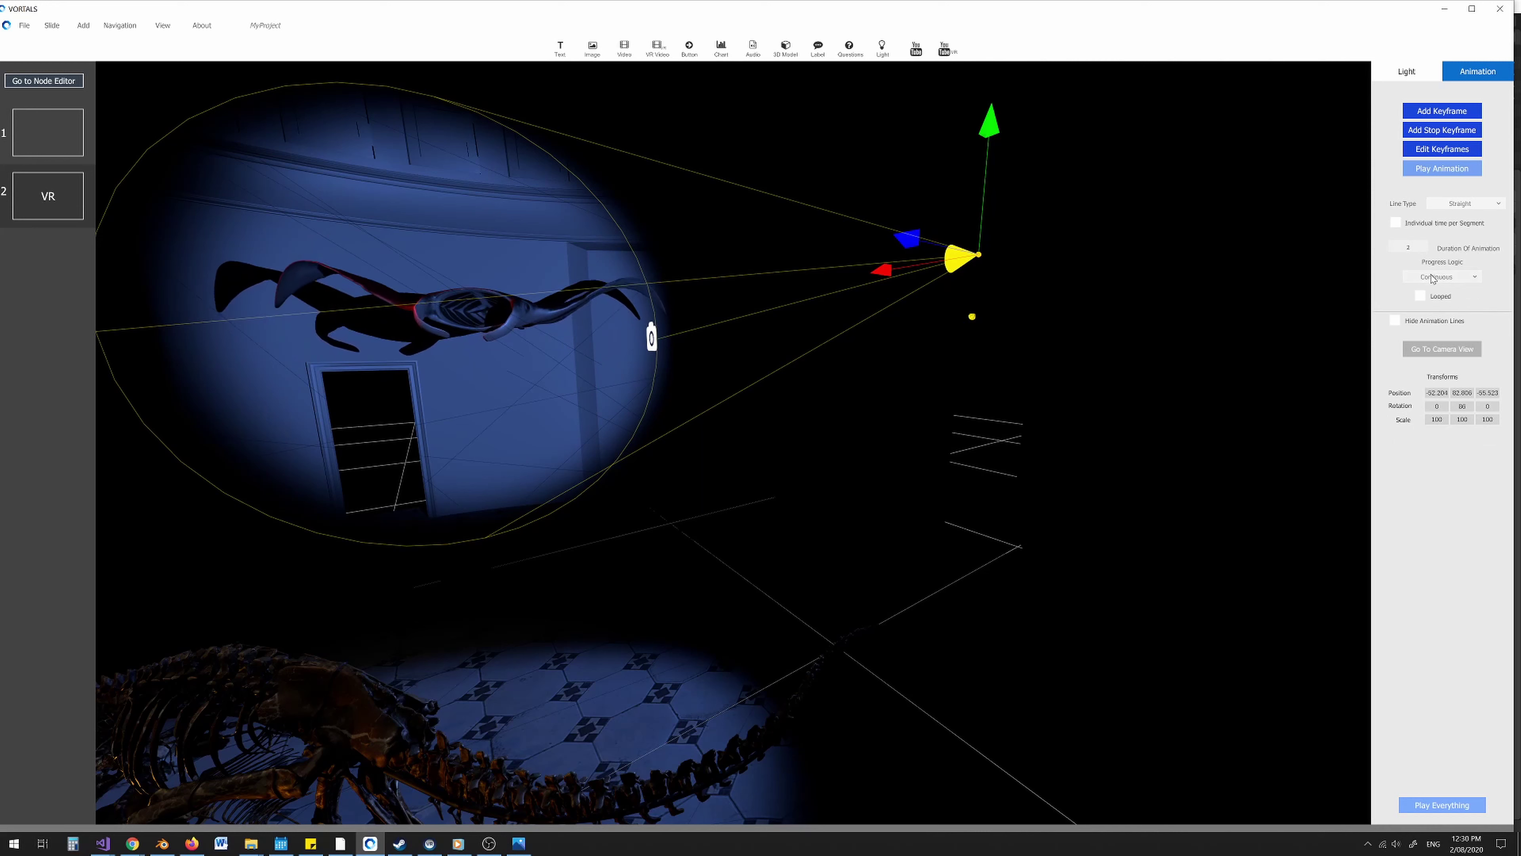
pyautogui.click(1430, 280)
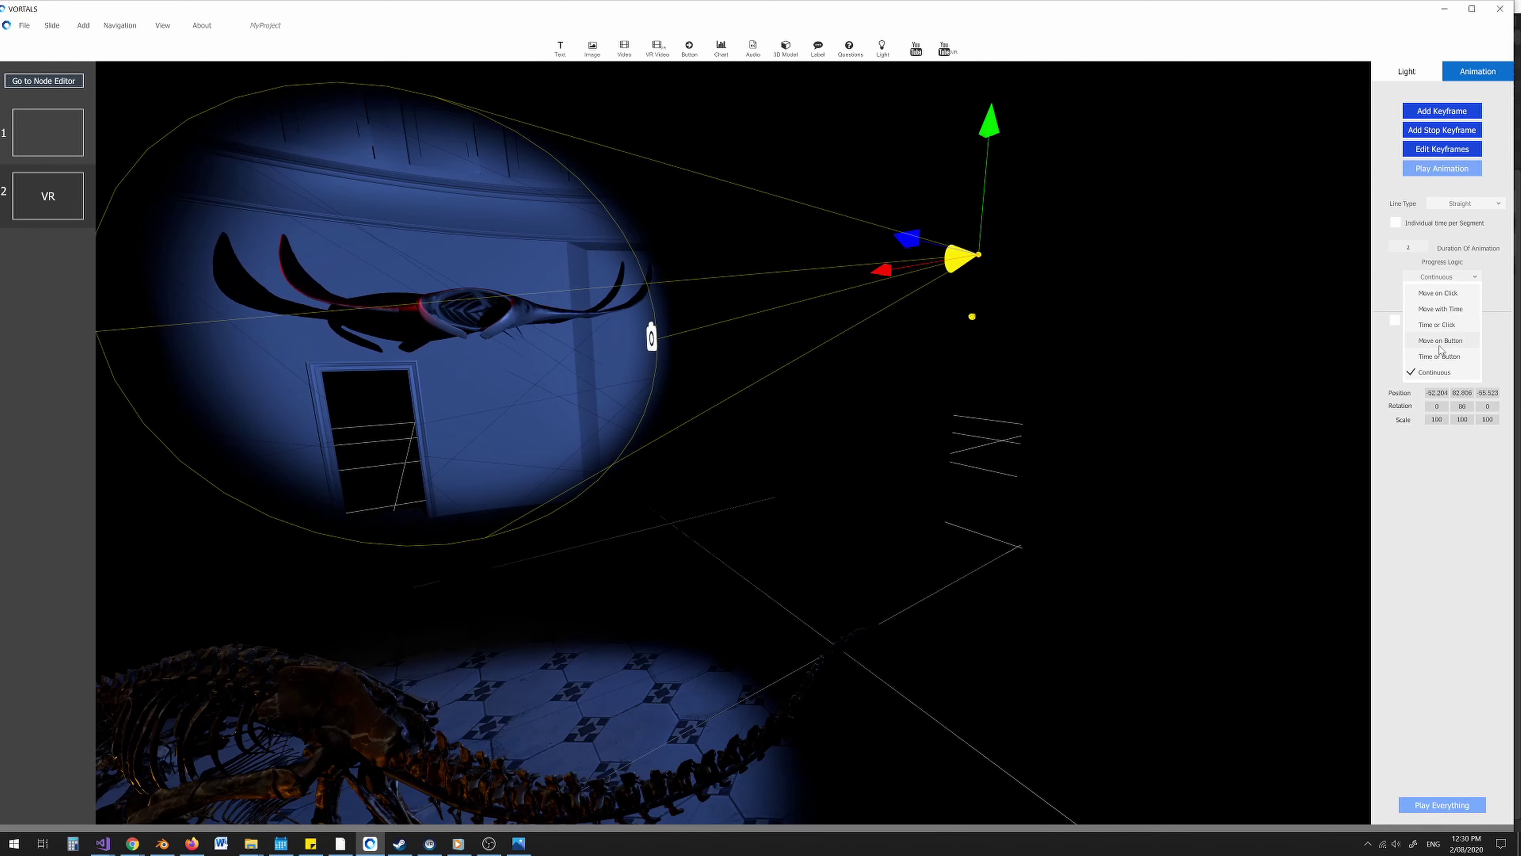
pyautogui.click(1443, 325)
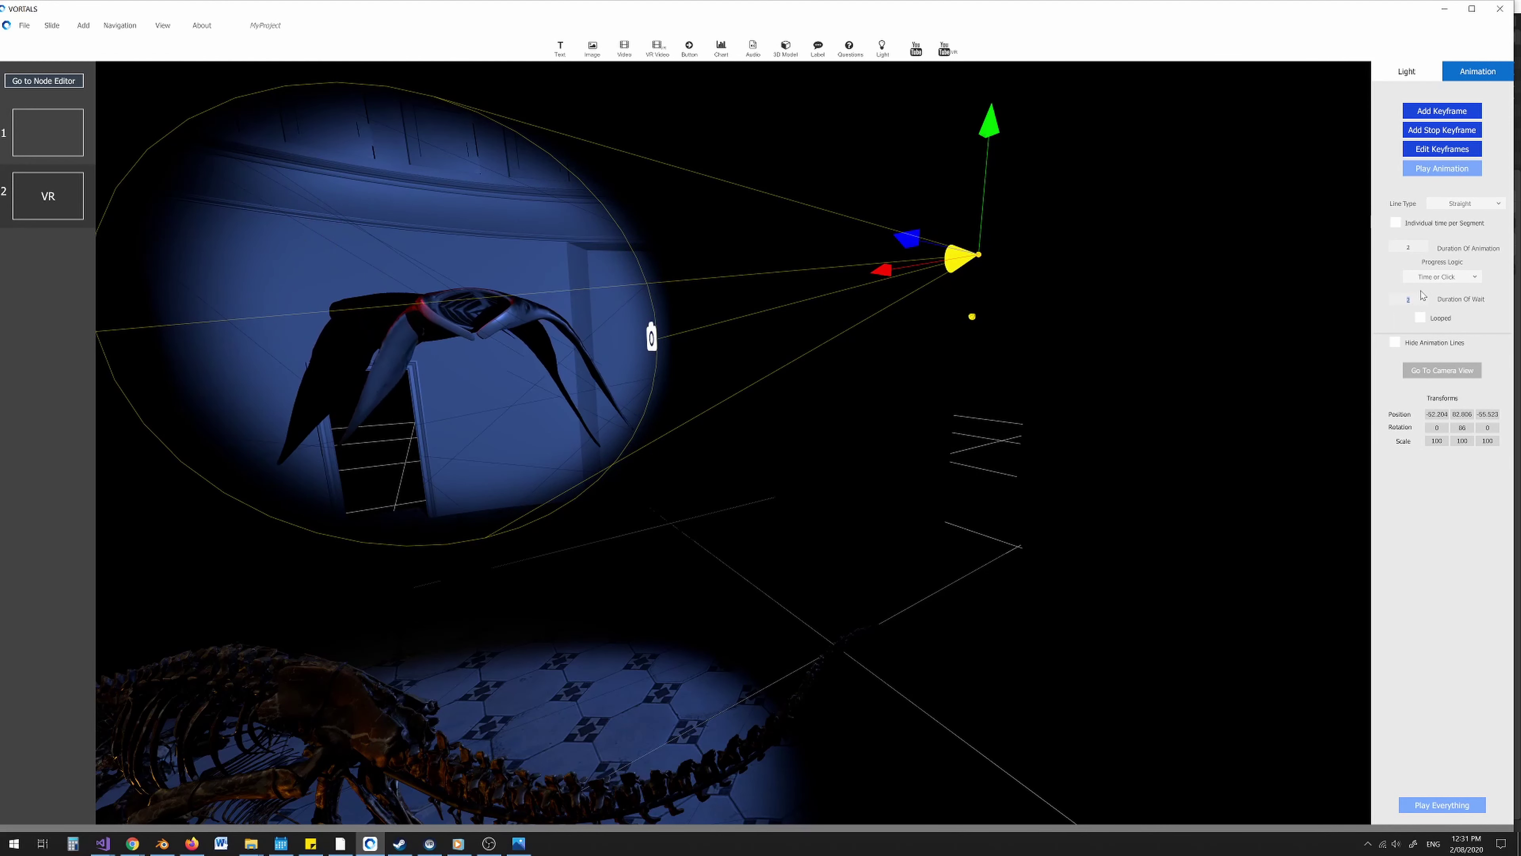
pyautogui.write('20')
# Select the scene camera and show its animation lines.
pyautogui.click(652, 338)
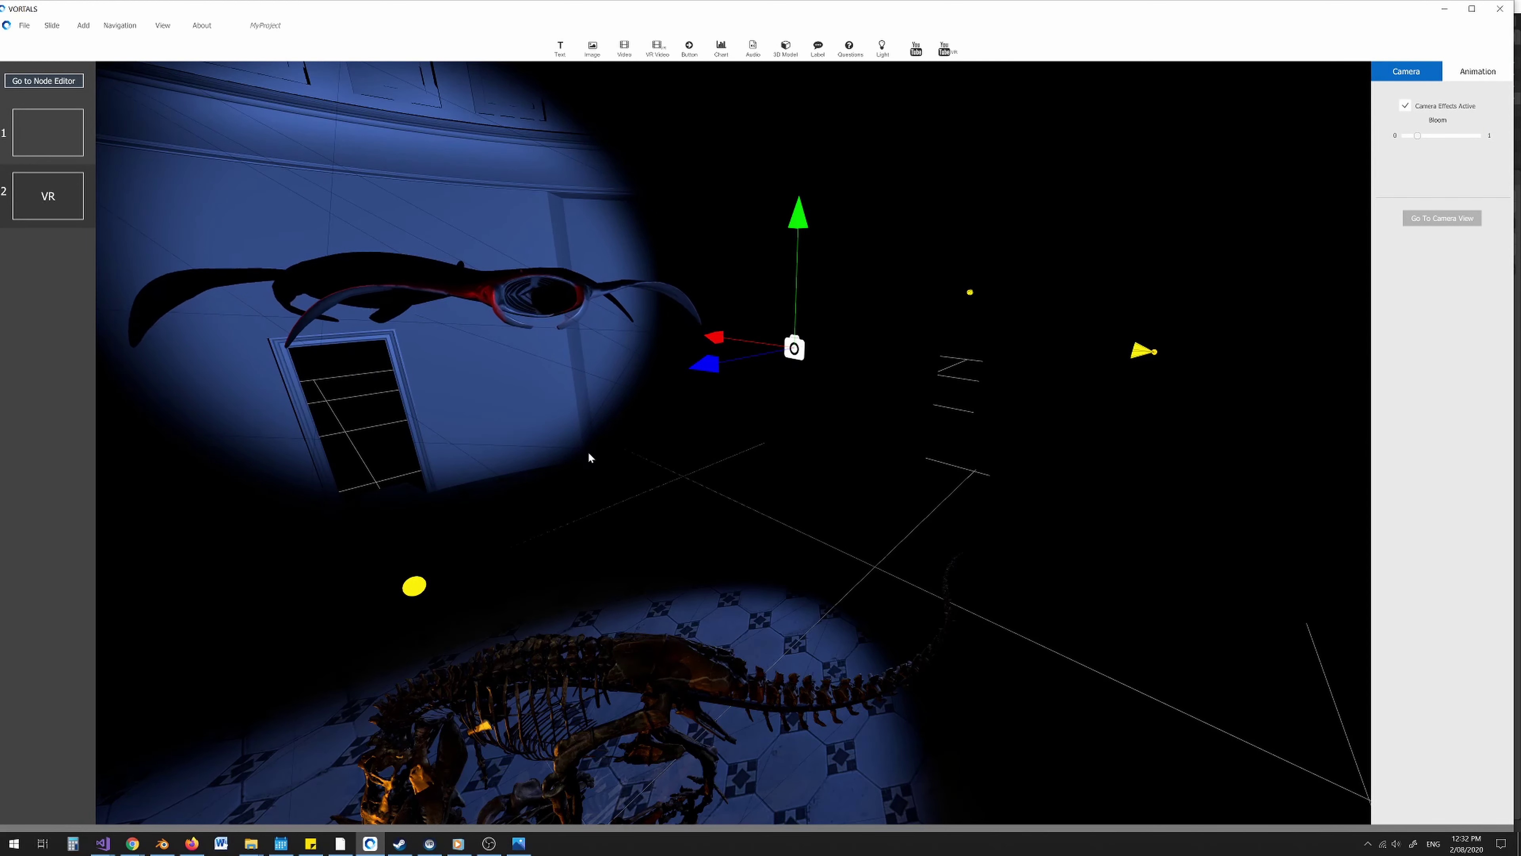
pyautogui.scroll(-4, 583, 484)
pyautogui.moveTo(584, 484); pyautogui.dragTo(567, 506, button='middle')
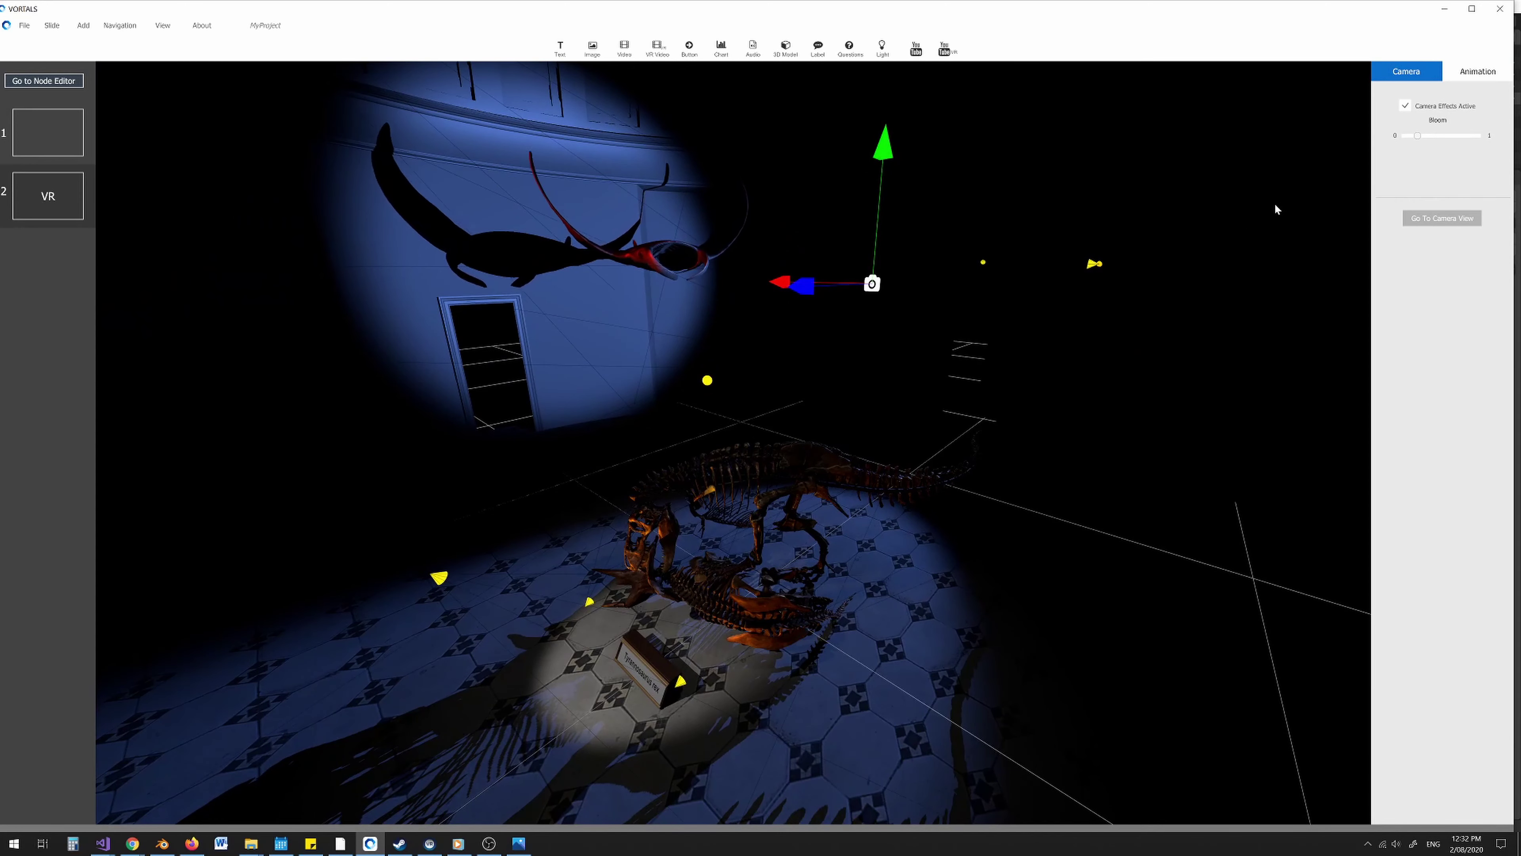
pyautogui.click(1478, 71)
pyautogui.click(1396, 345)
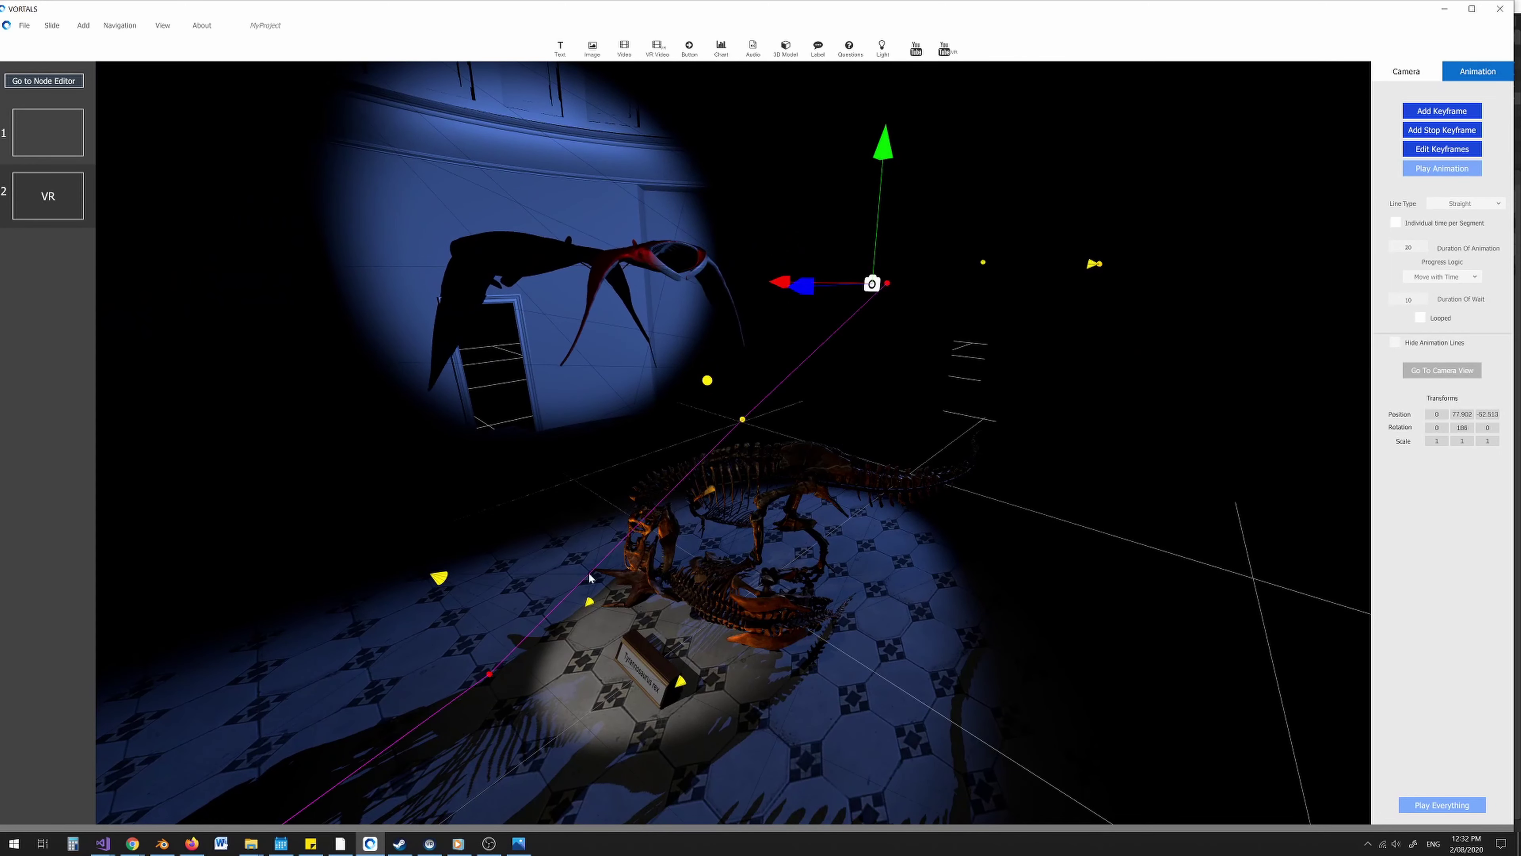
# Switch to the scene camera's view with its animation lines hidden and play all the scene's animations.
pyautogui.scroll(-3, 348, 677)
pyautogui.moveTo(348, 677); pyautogui.dragTo(316, 691, button='middle')
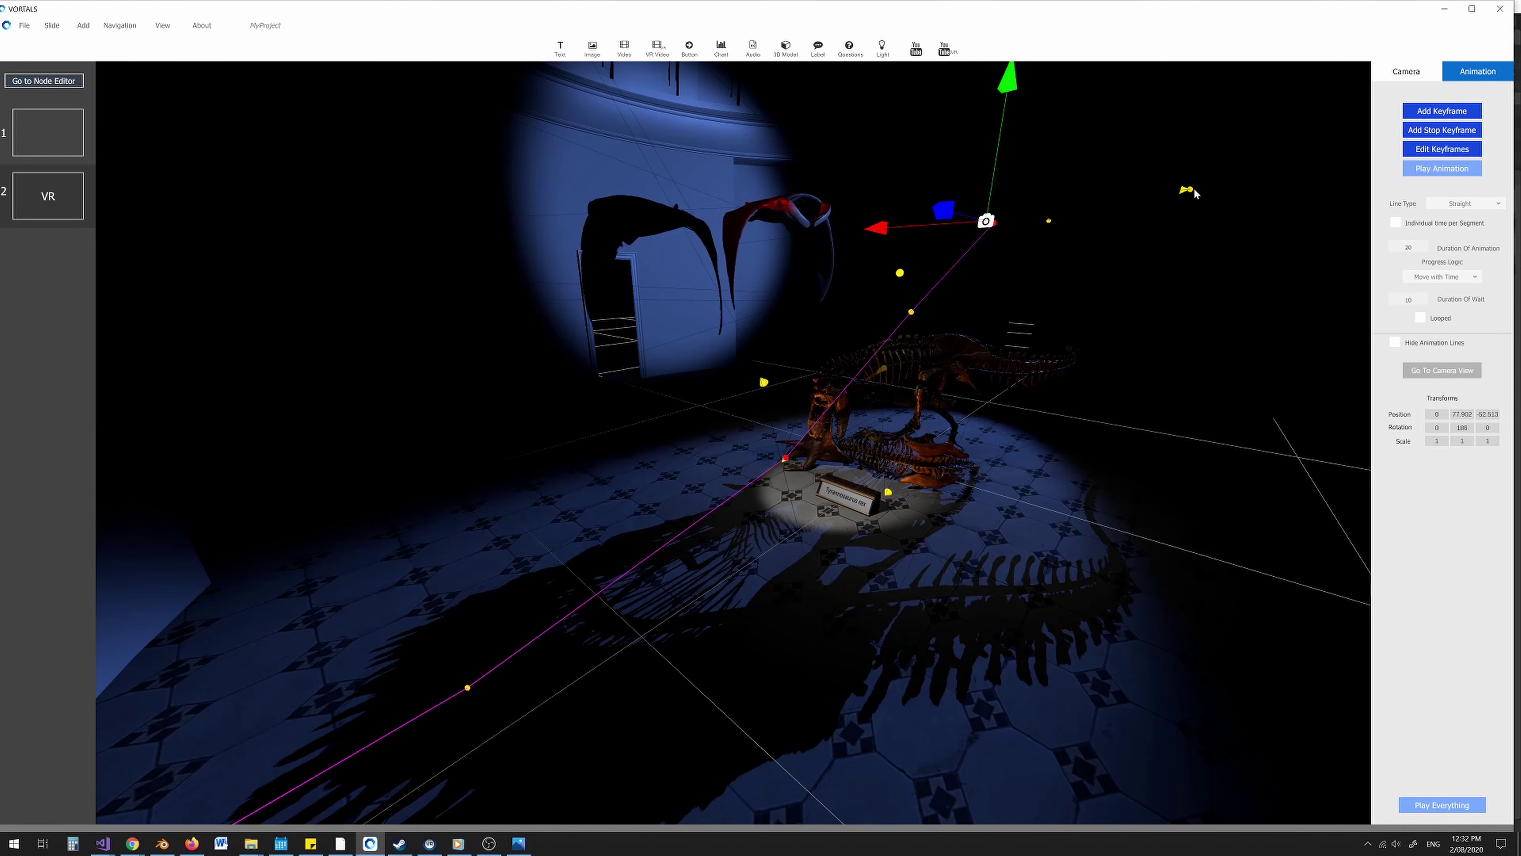
pyautogui.click(1442, 369)
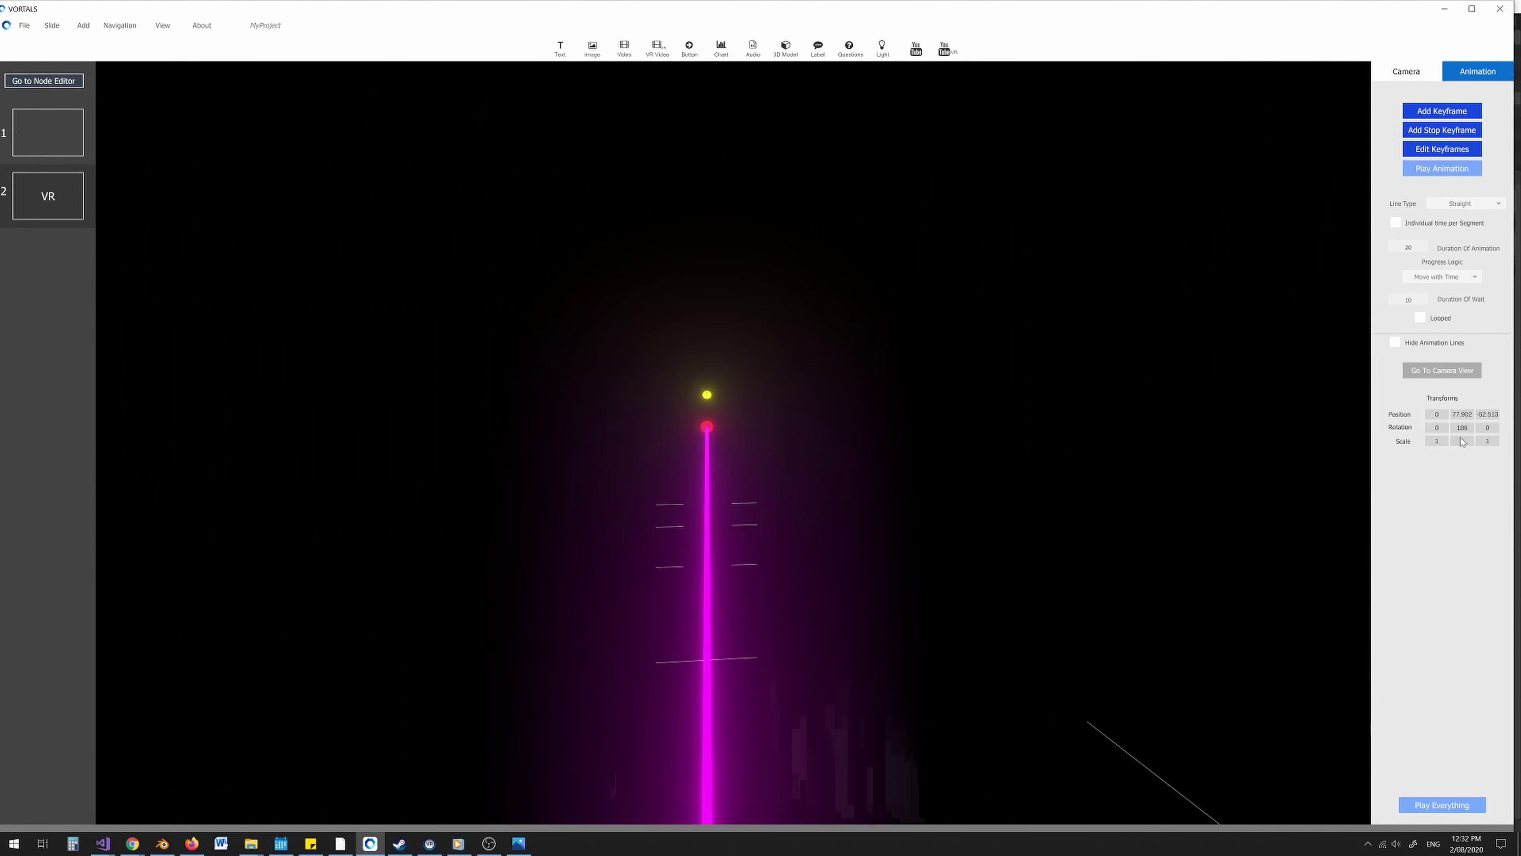
pyautogui.click(1395, 342)
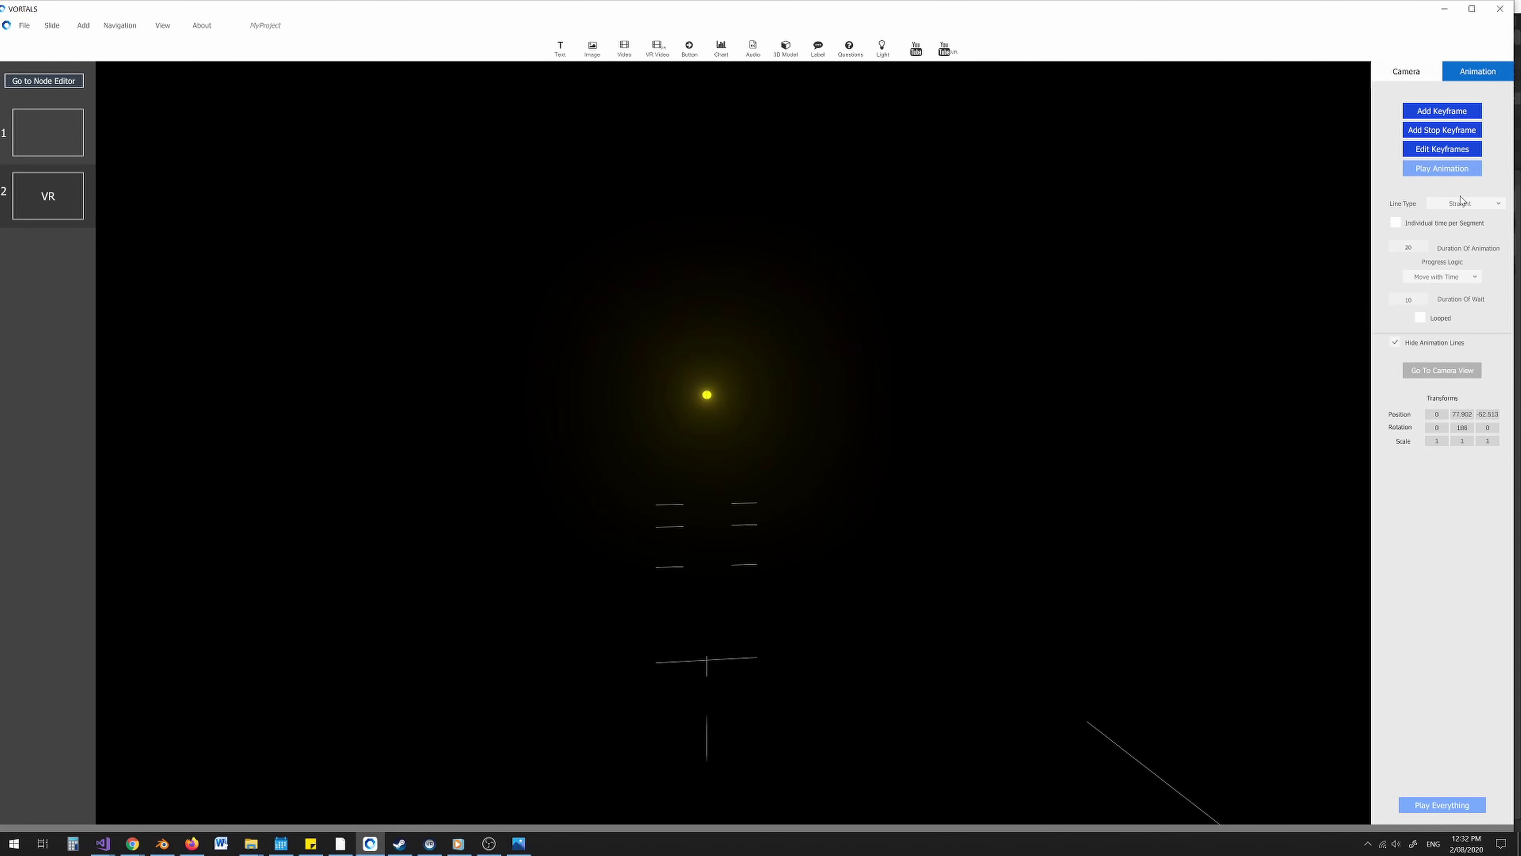
pyautogui.click(1444, 806)
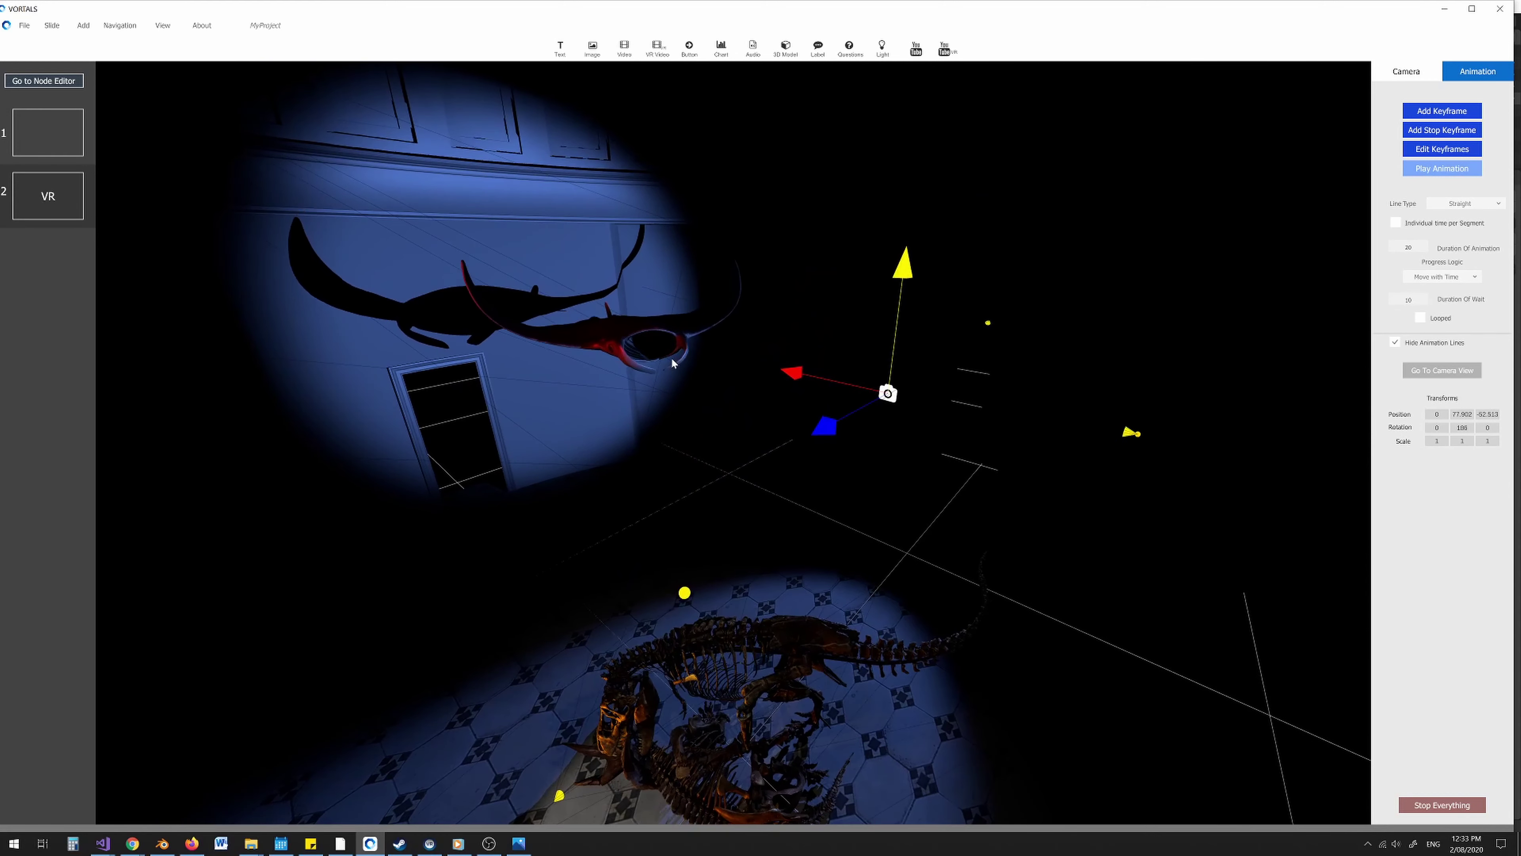
# Select the red spotlight near the flying manta ray and examine its light parameters and cone.
pyautogui.moveTo(753, 459); pyautogui.dragTo(988, 567, button='right')
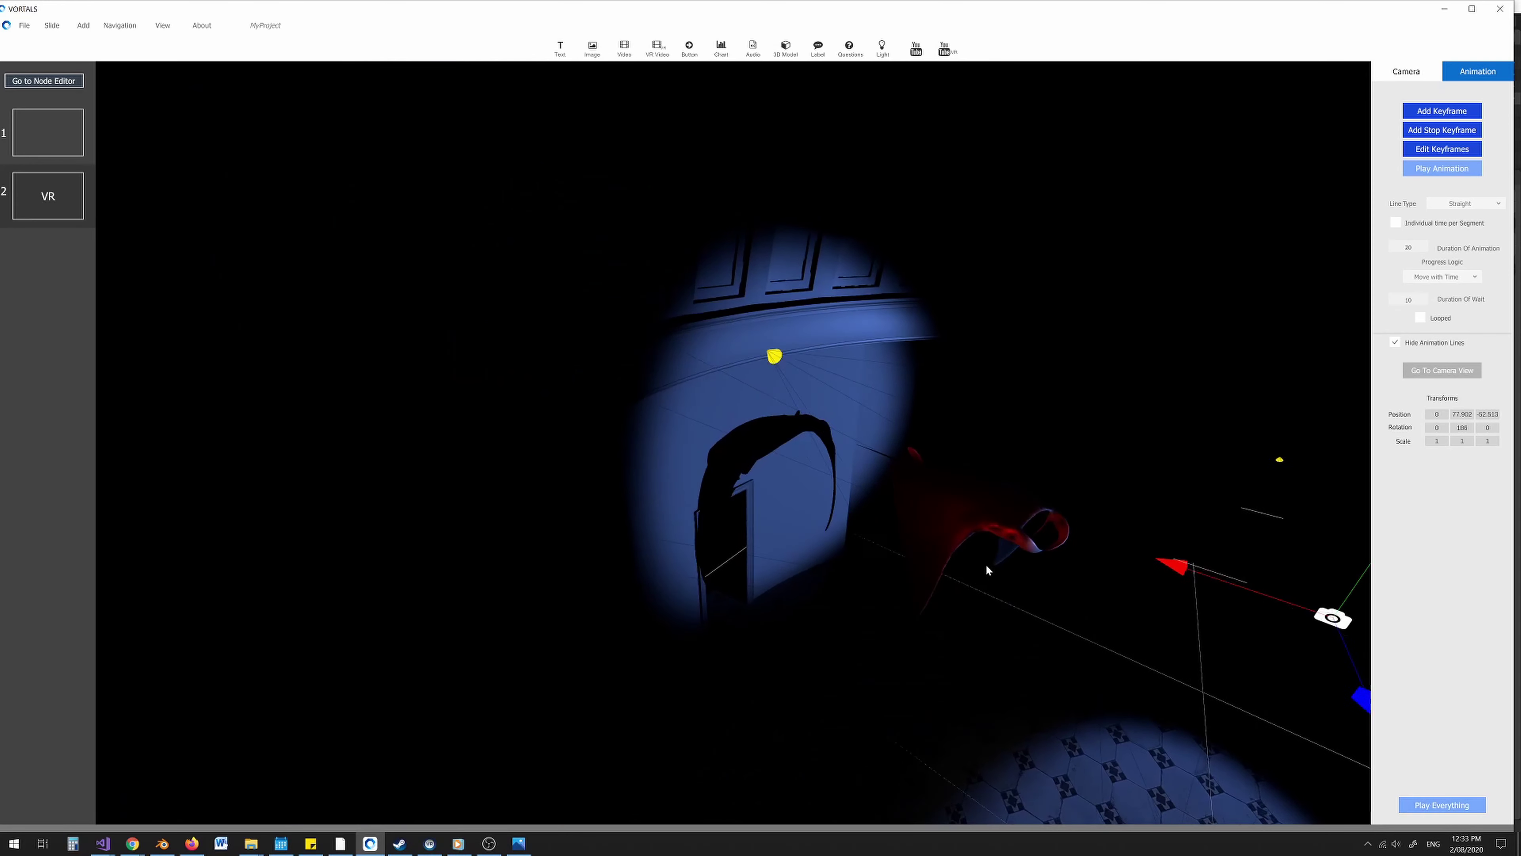
pyautogui.click(687, 451)
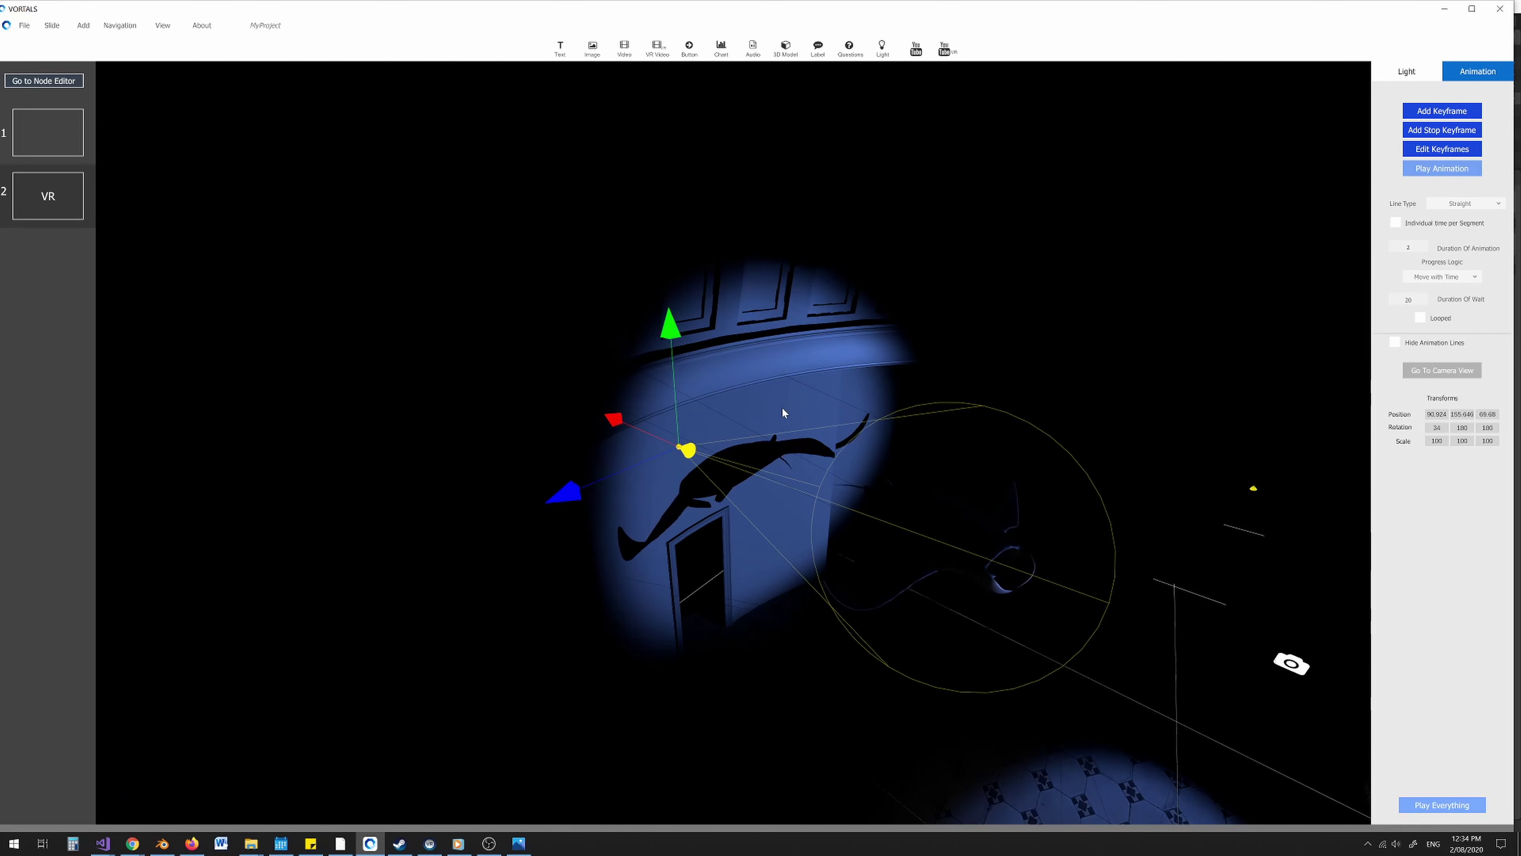
pyautogui.moveTo(783, 408); pyautogui.dragTo(791, 413, button='middle')
pyautogui.scroll(1, 792, 416)
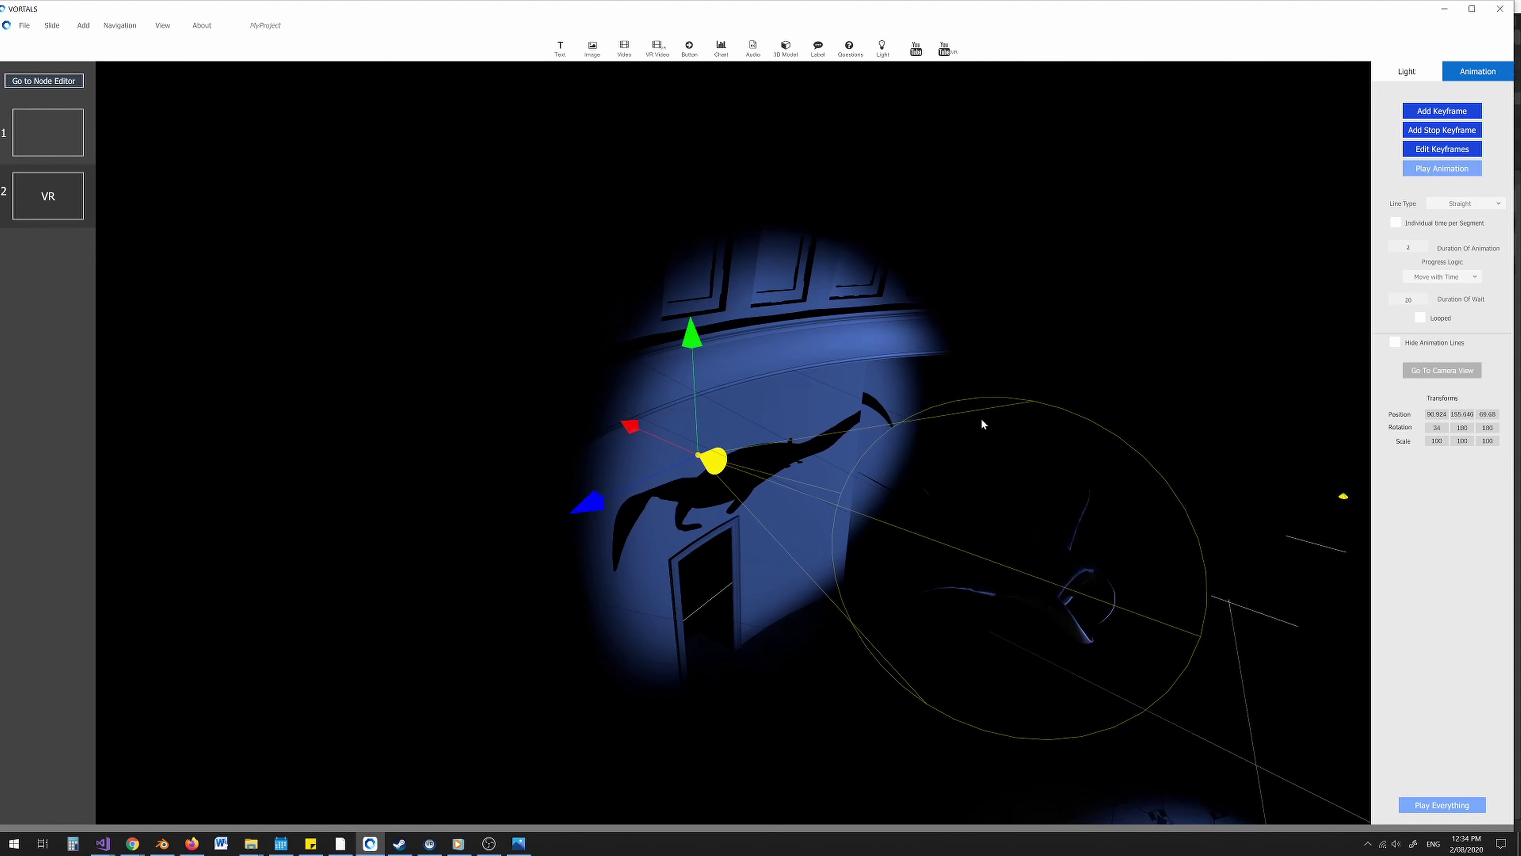
pyautogui.click(1406, 70)
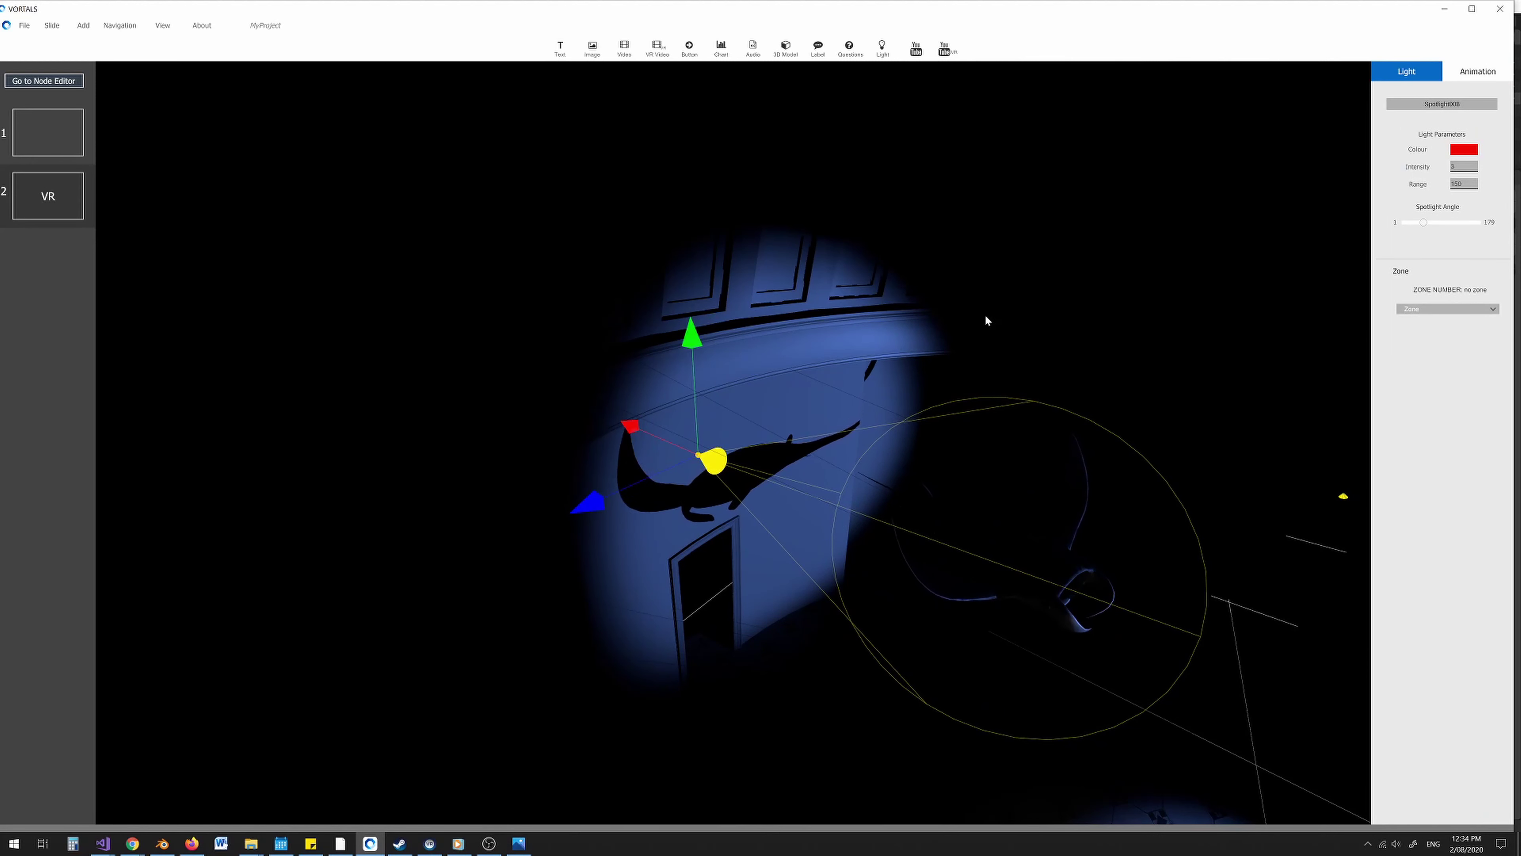
pyautogui.scroll(1, 712, 469)
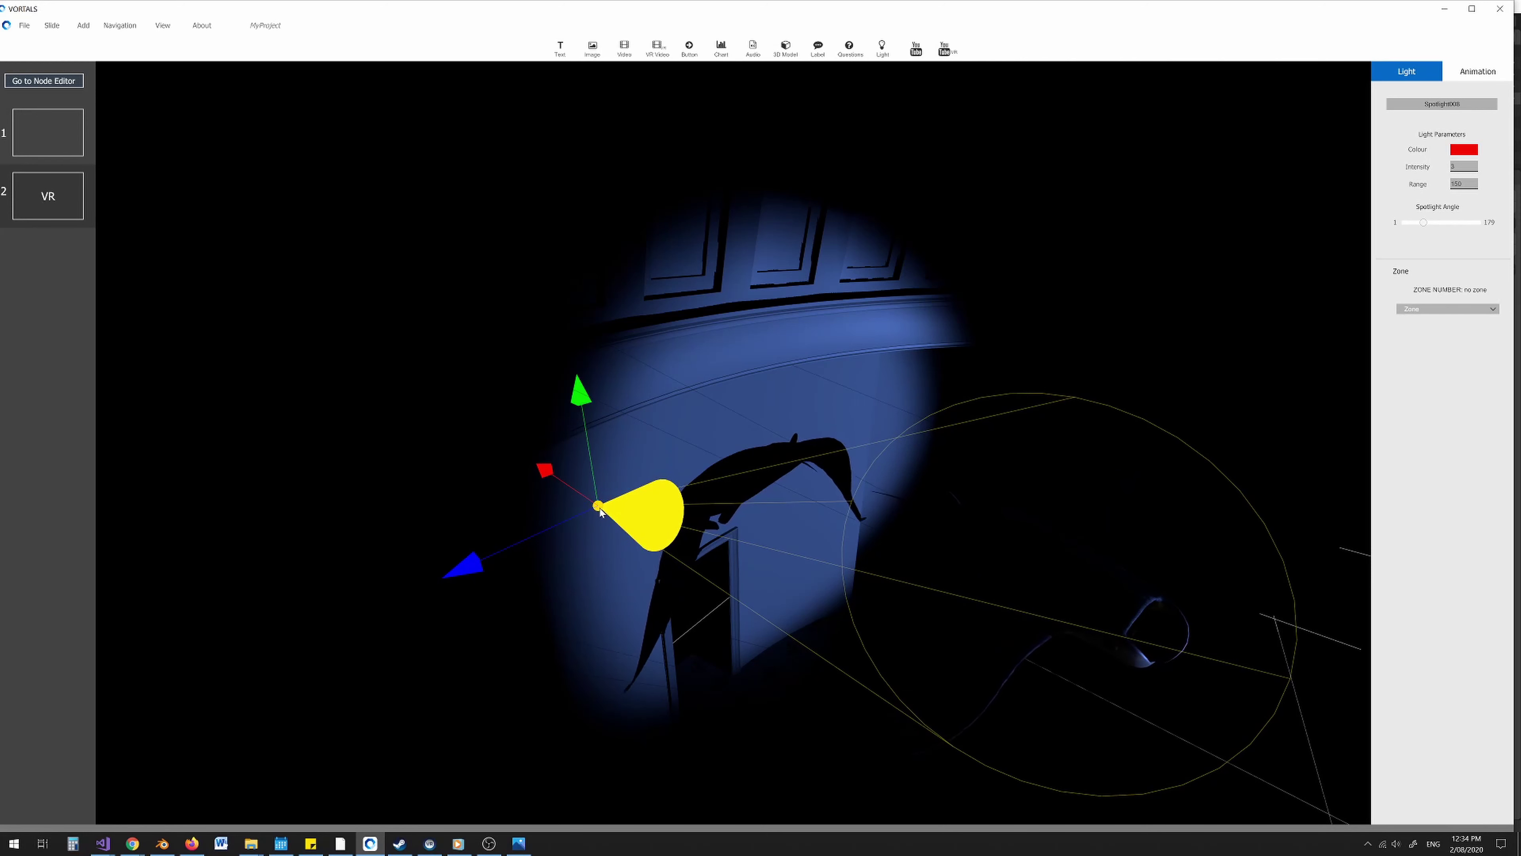
pyautogui.scroll(-2, 772, 538)
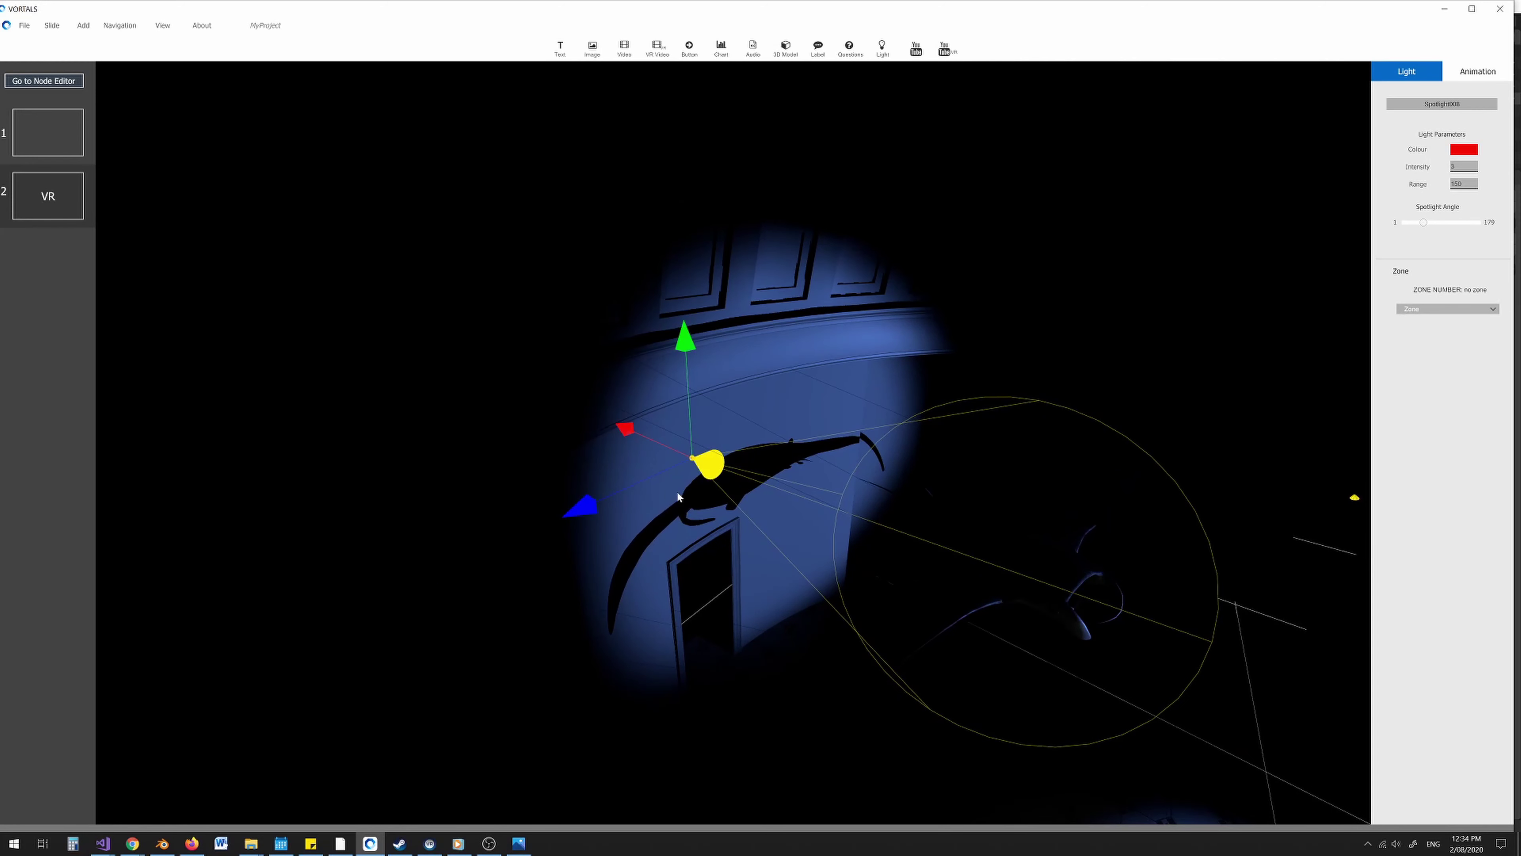
# Open the red spotlight's keyframes, step forward to keyframe 03 and toggle editing of its values.
pyautogui.click(1464, 72)
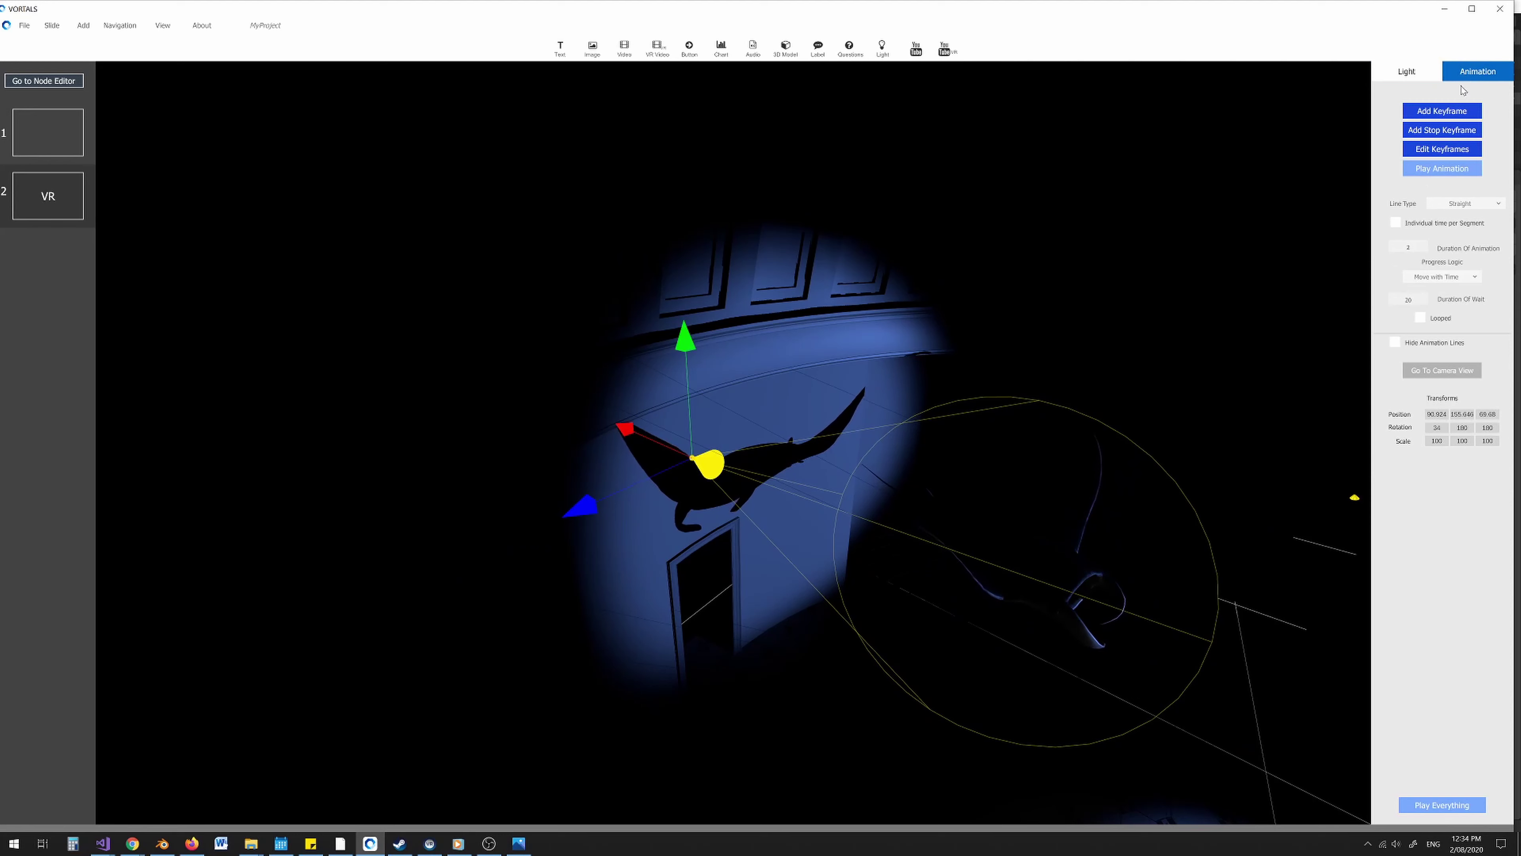
pyautogui.click(1443, 151)
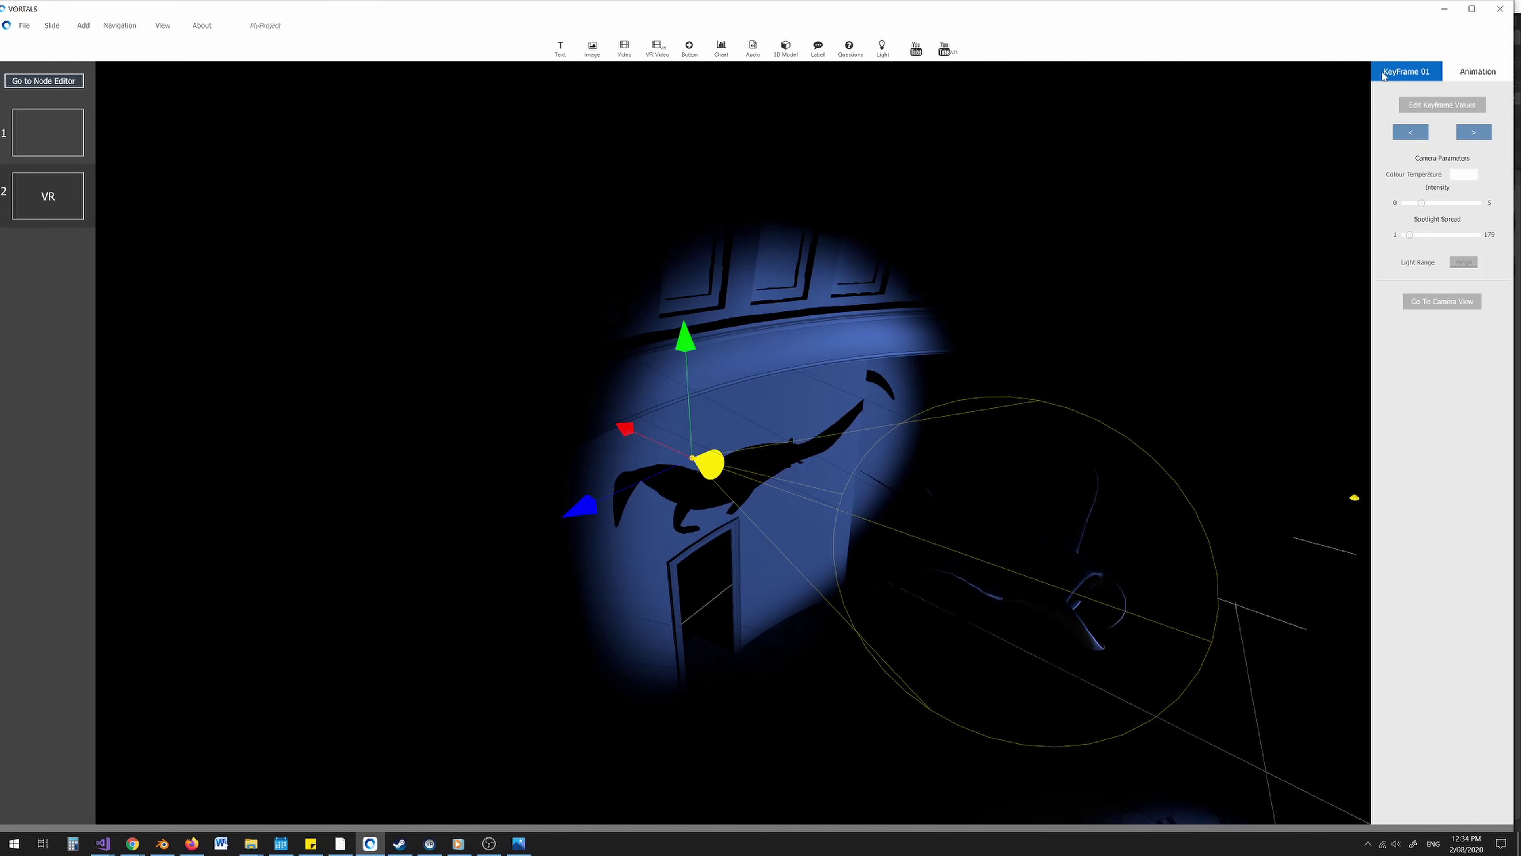
pyautogui.click(1474, 133)
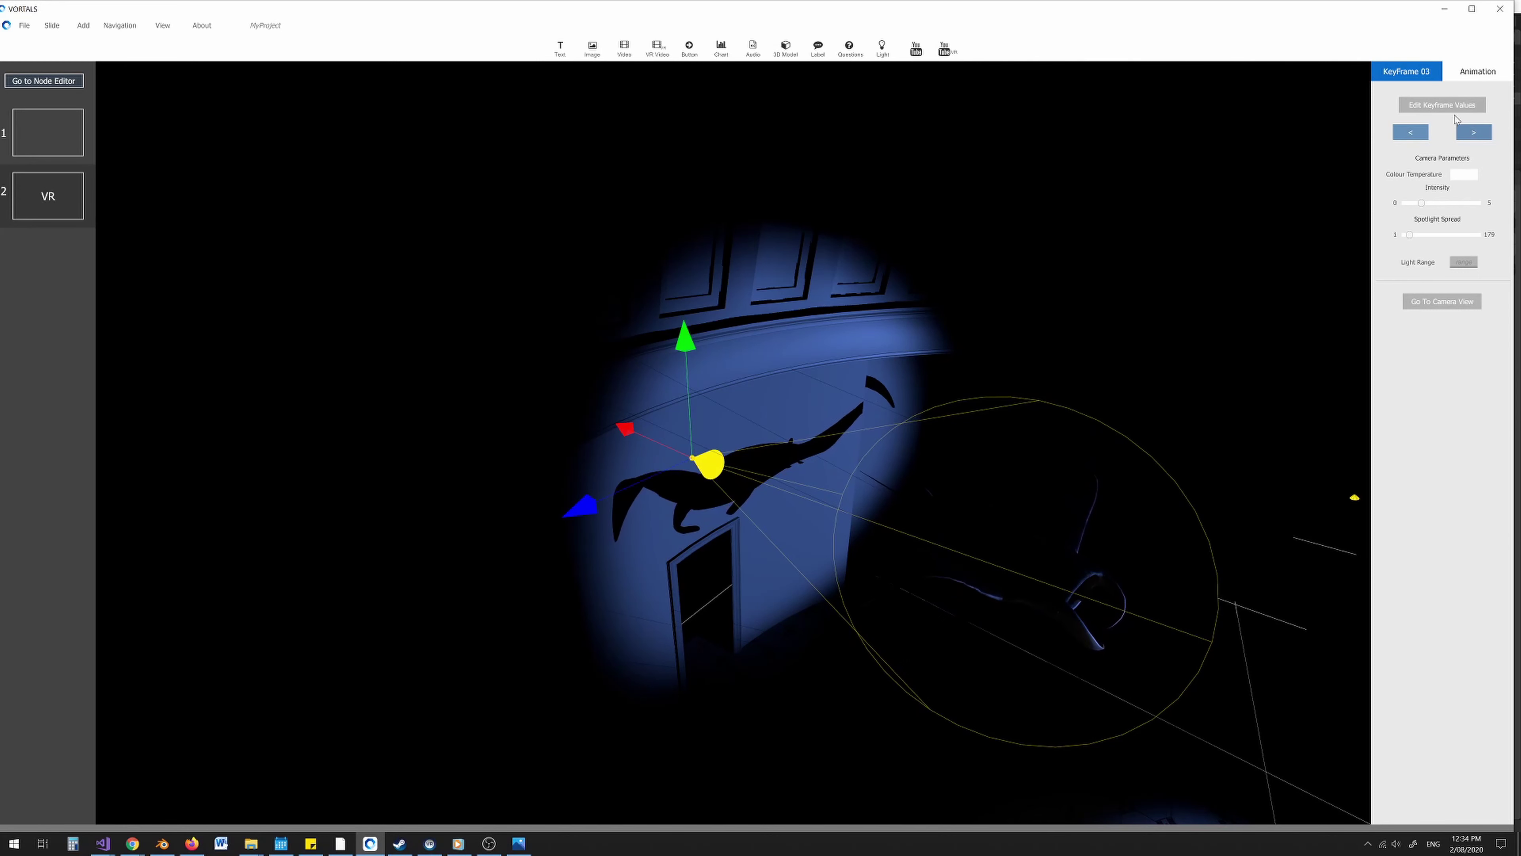
pyautogui.click(1470, 137)
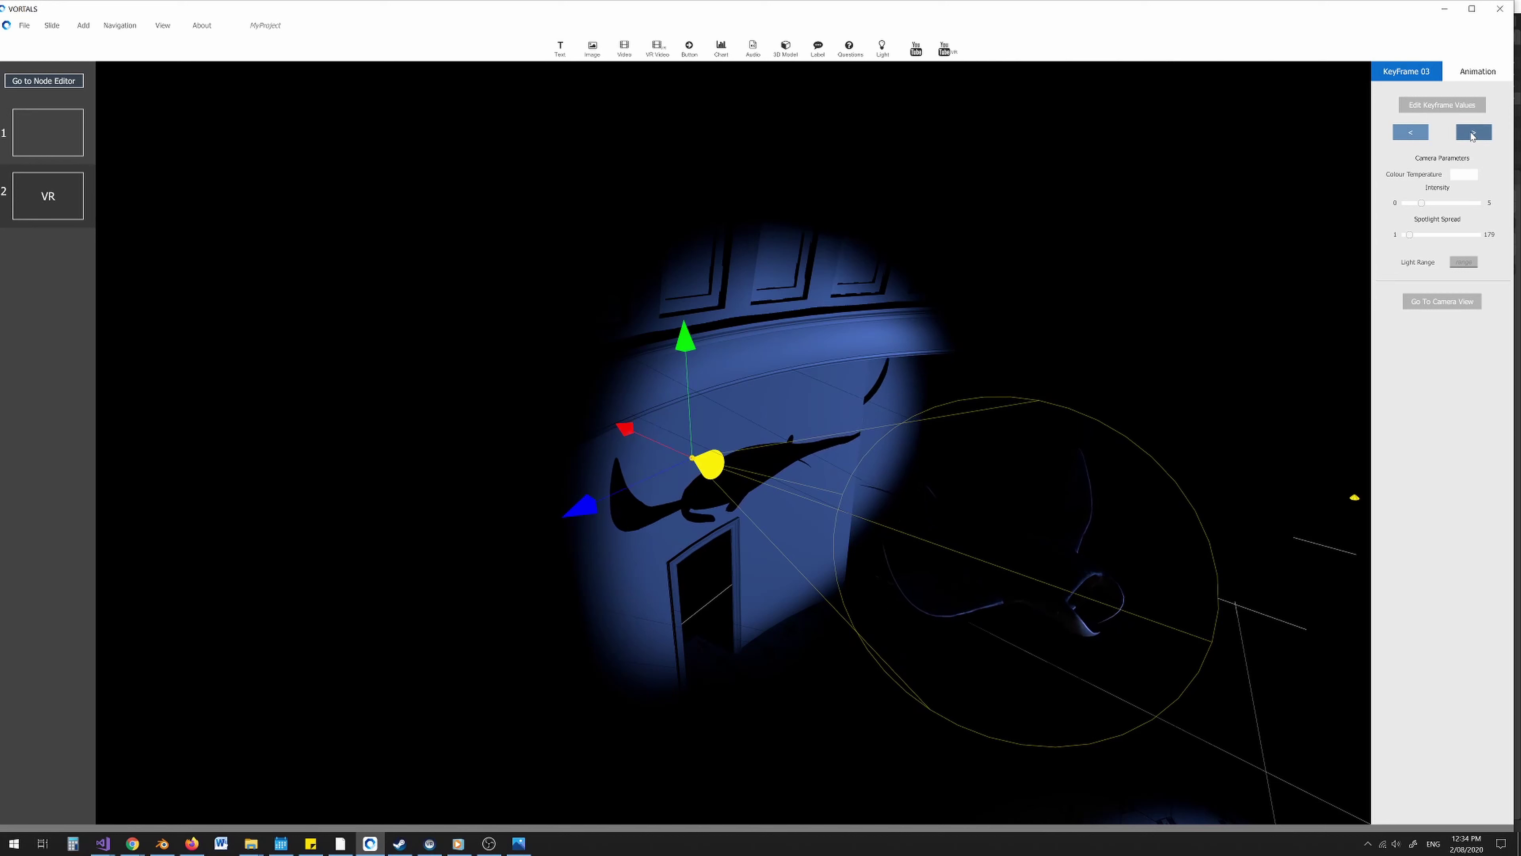
pyautogui.click(1472, 136)
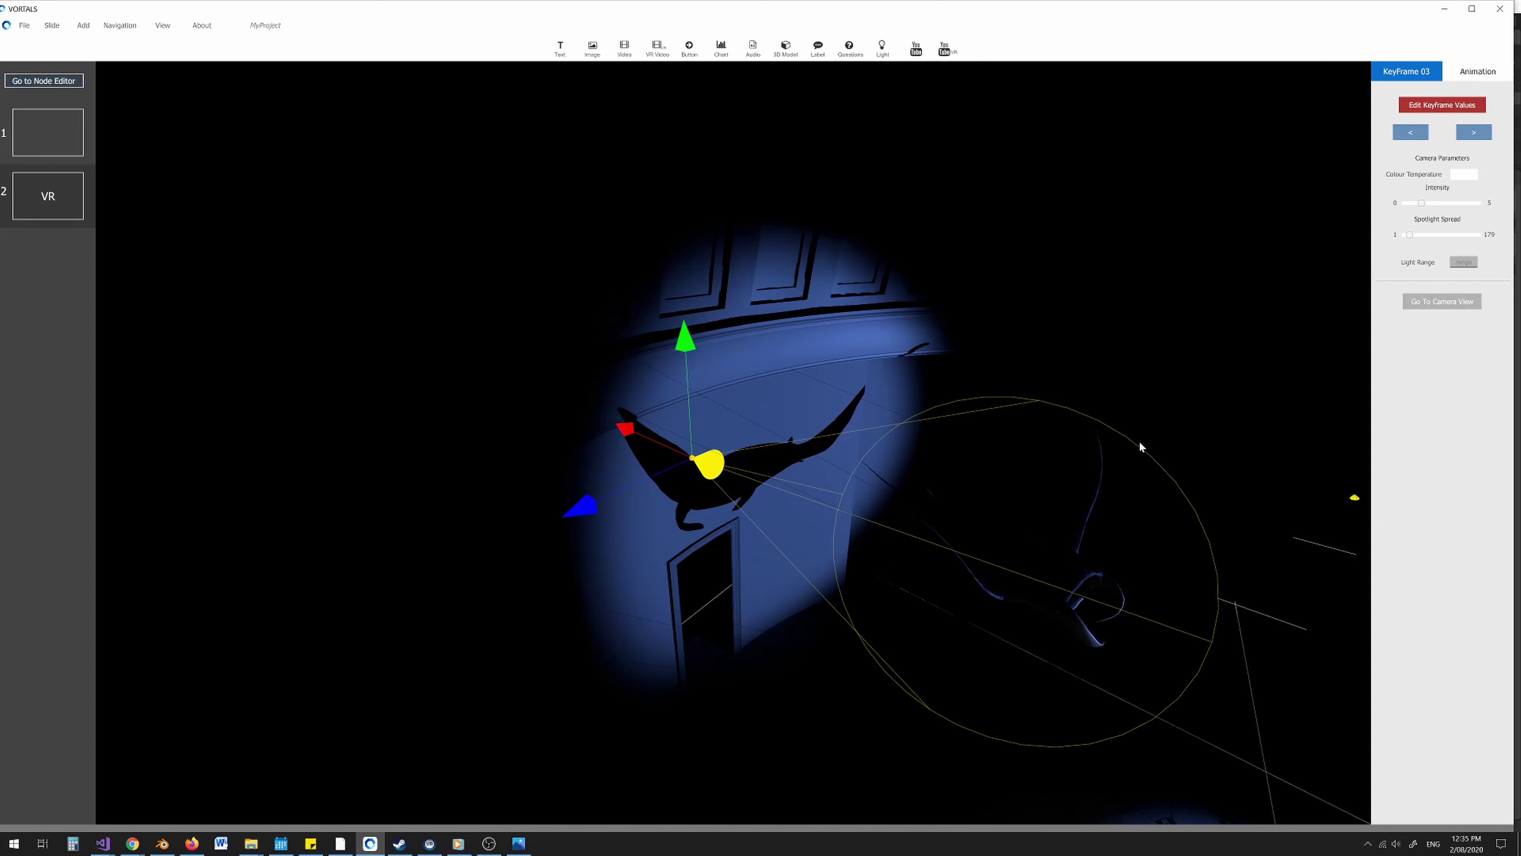
pyautogui.click(1442, 106)
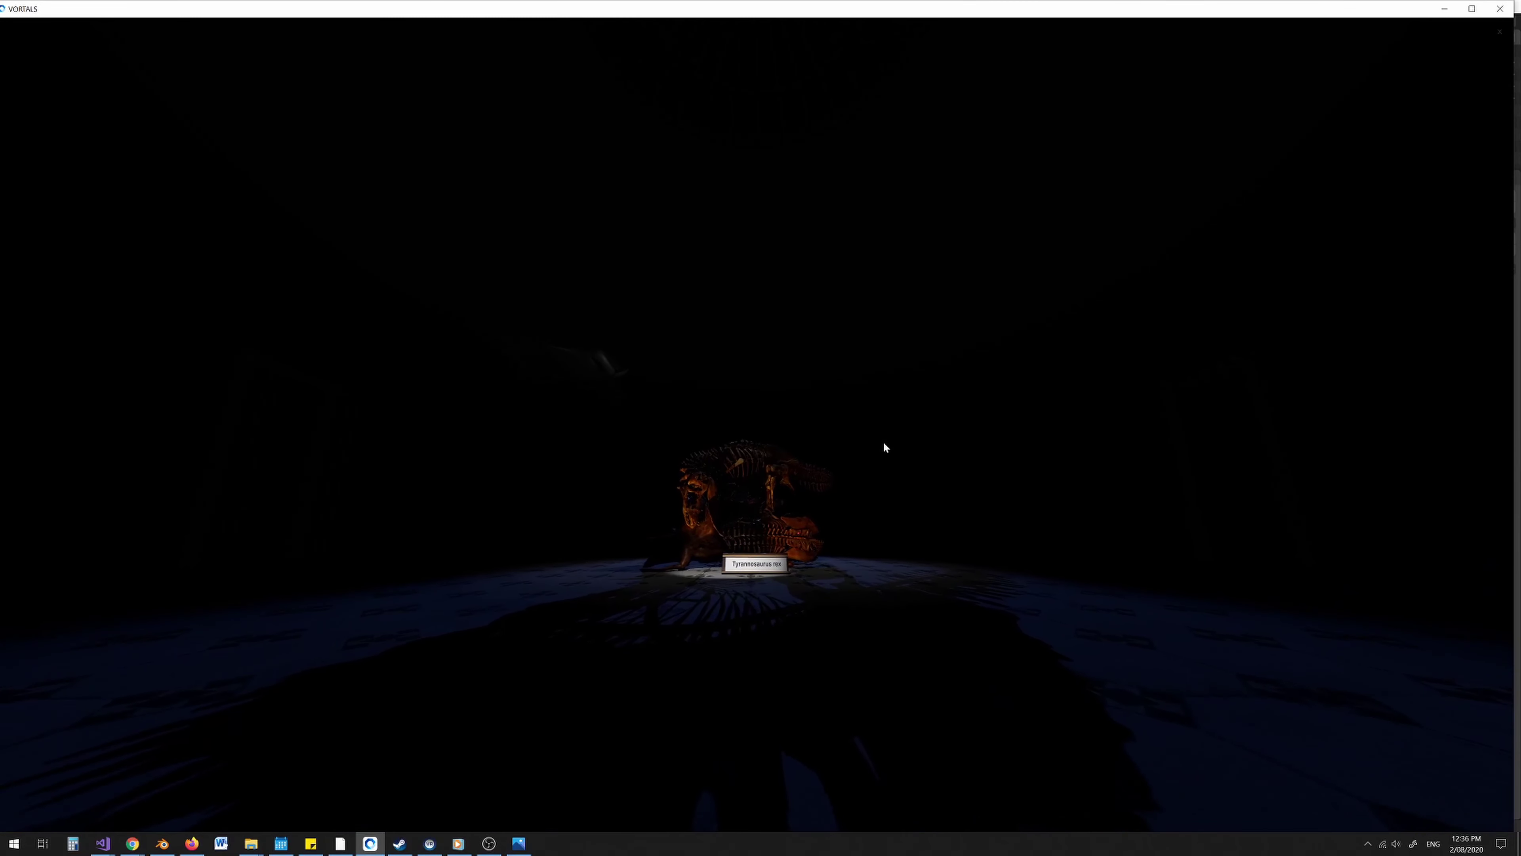
# Move through the playing presentation towards the Tyrannosaurus rex sign and look around the lit skeleton.
pyautogui.moveTo(706, 443); pyautogui.dragTo(830, 487, button='right')
pyautogui.press('w')
pyautogui.press('w')
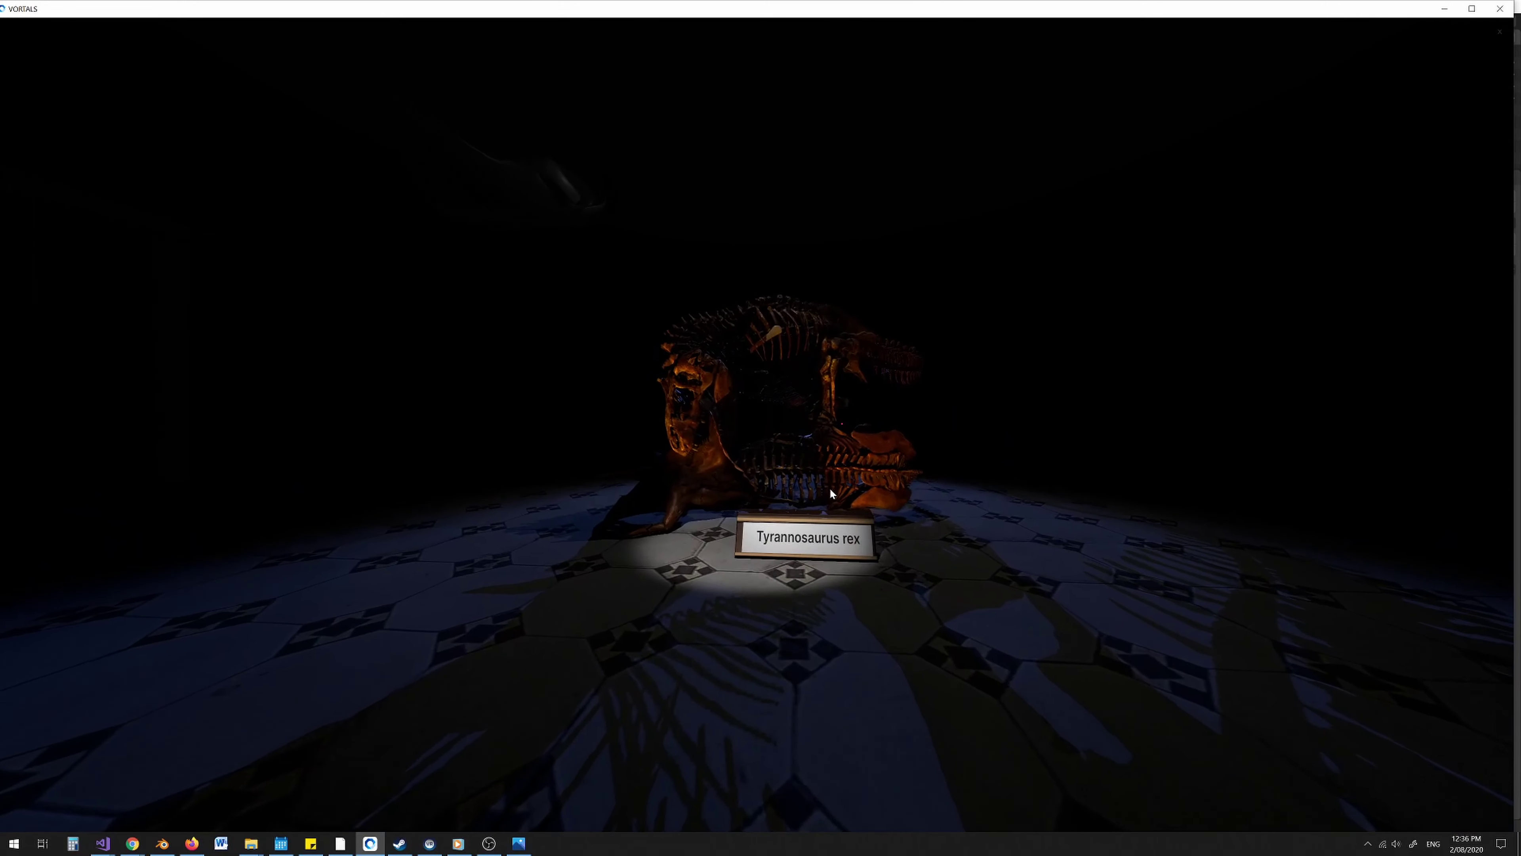
pyautogui.press('w')
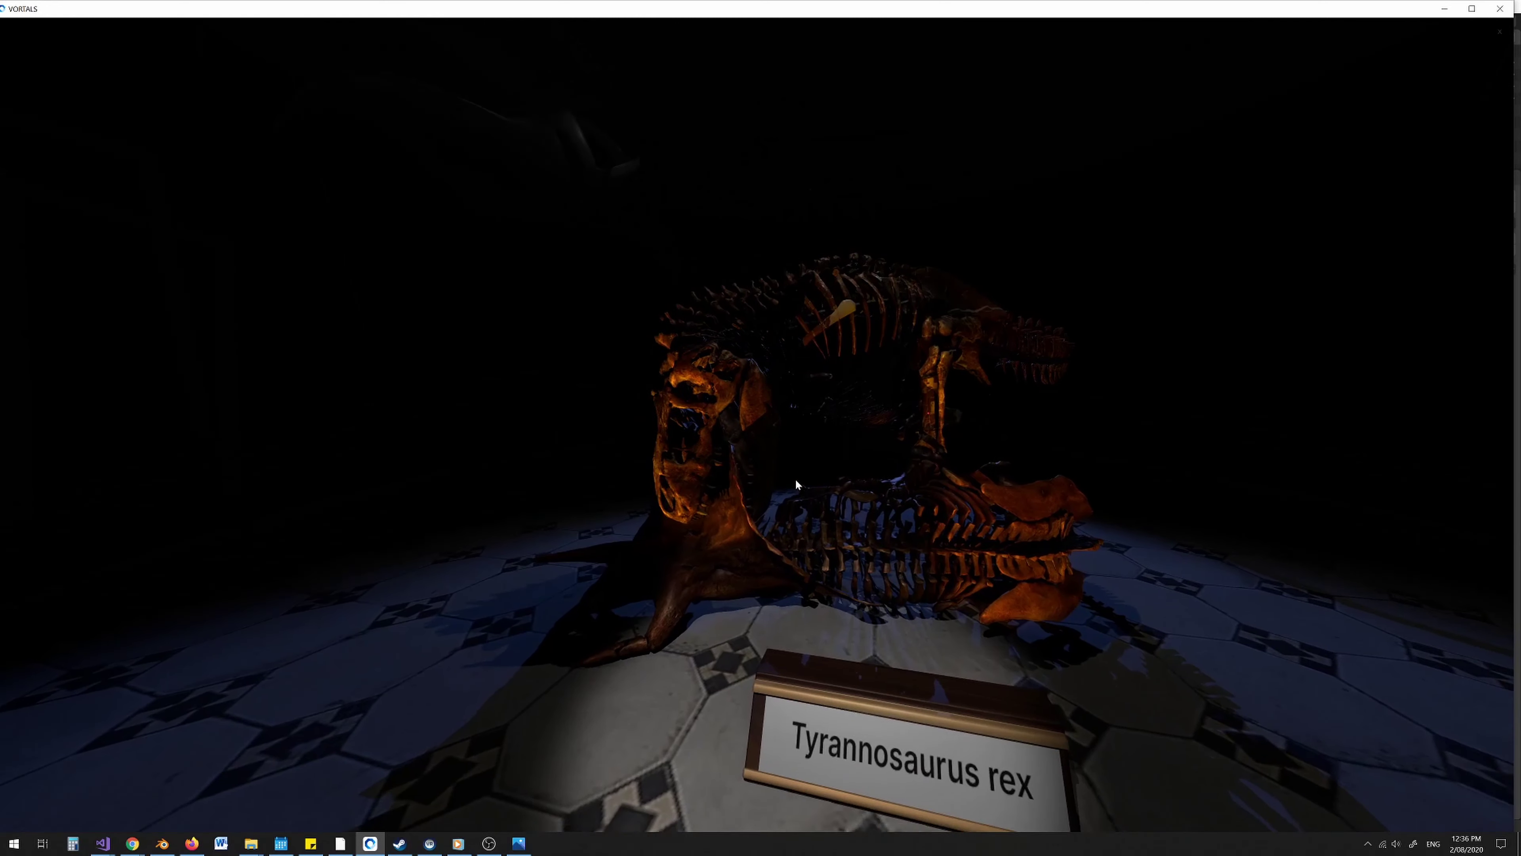
pyautogui.moveTo(796, 479); pyautogui.dragTo(894, 476, button='right')
pyautogui.moveTo(896, 481); pyautogui.dragTo(211, 393)
pyautogui.press('w')
pyautogui.press('w')
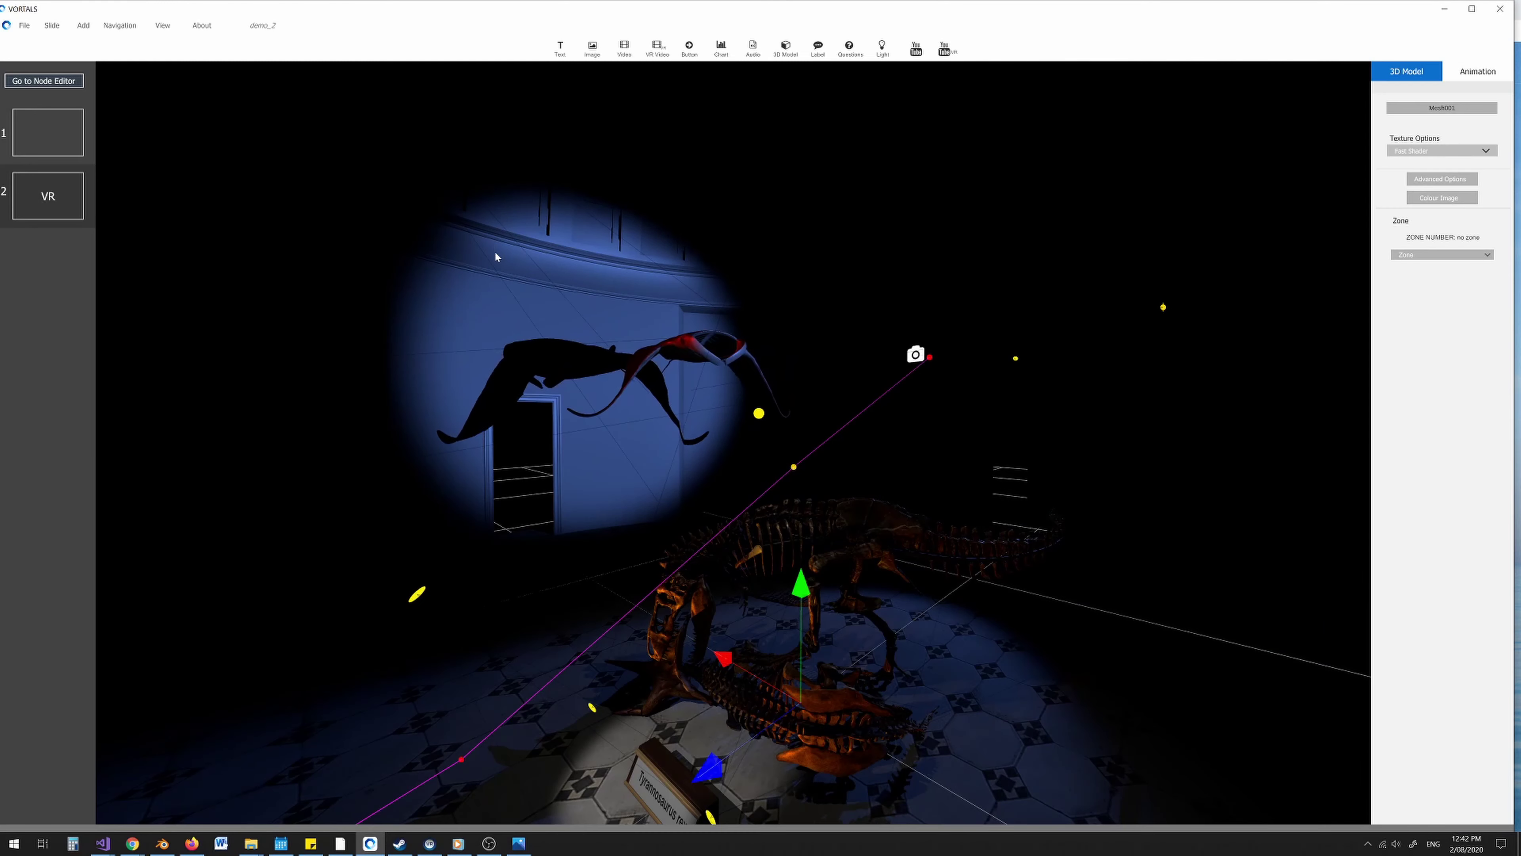
# Lower the viewport's rendering quality by one level and check the lighting on the room, manta ray and skeleton.
pyautogui.click(163, 25)
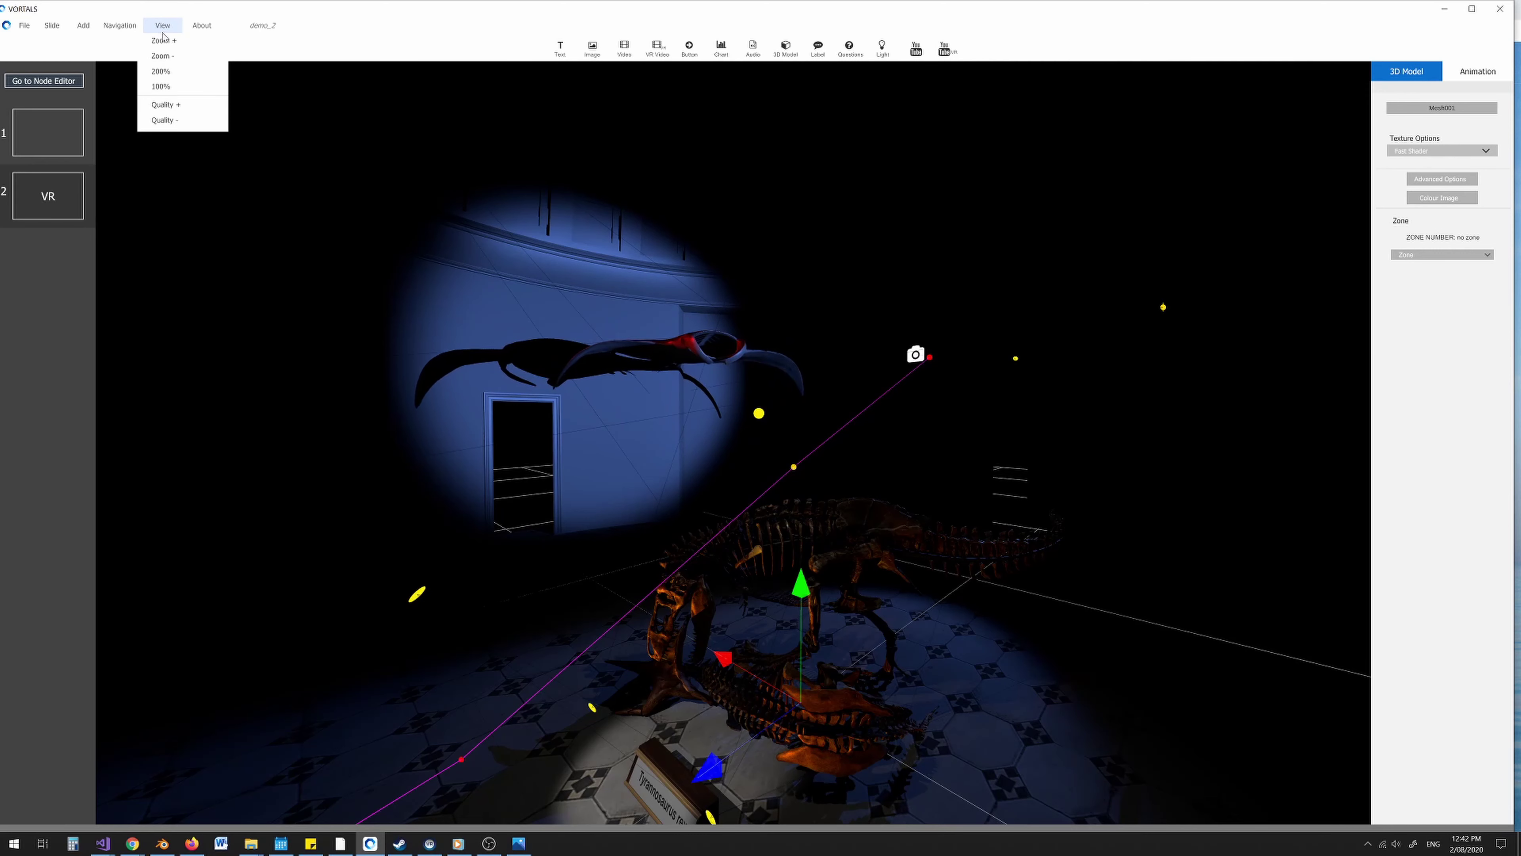
pyautogui.click(164, 121)
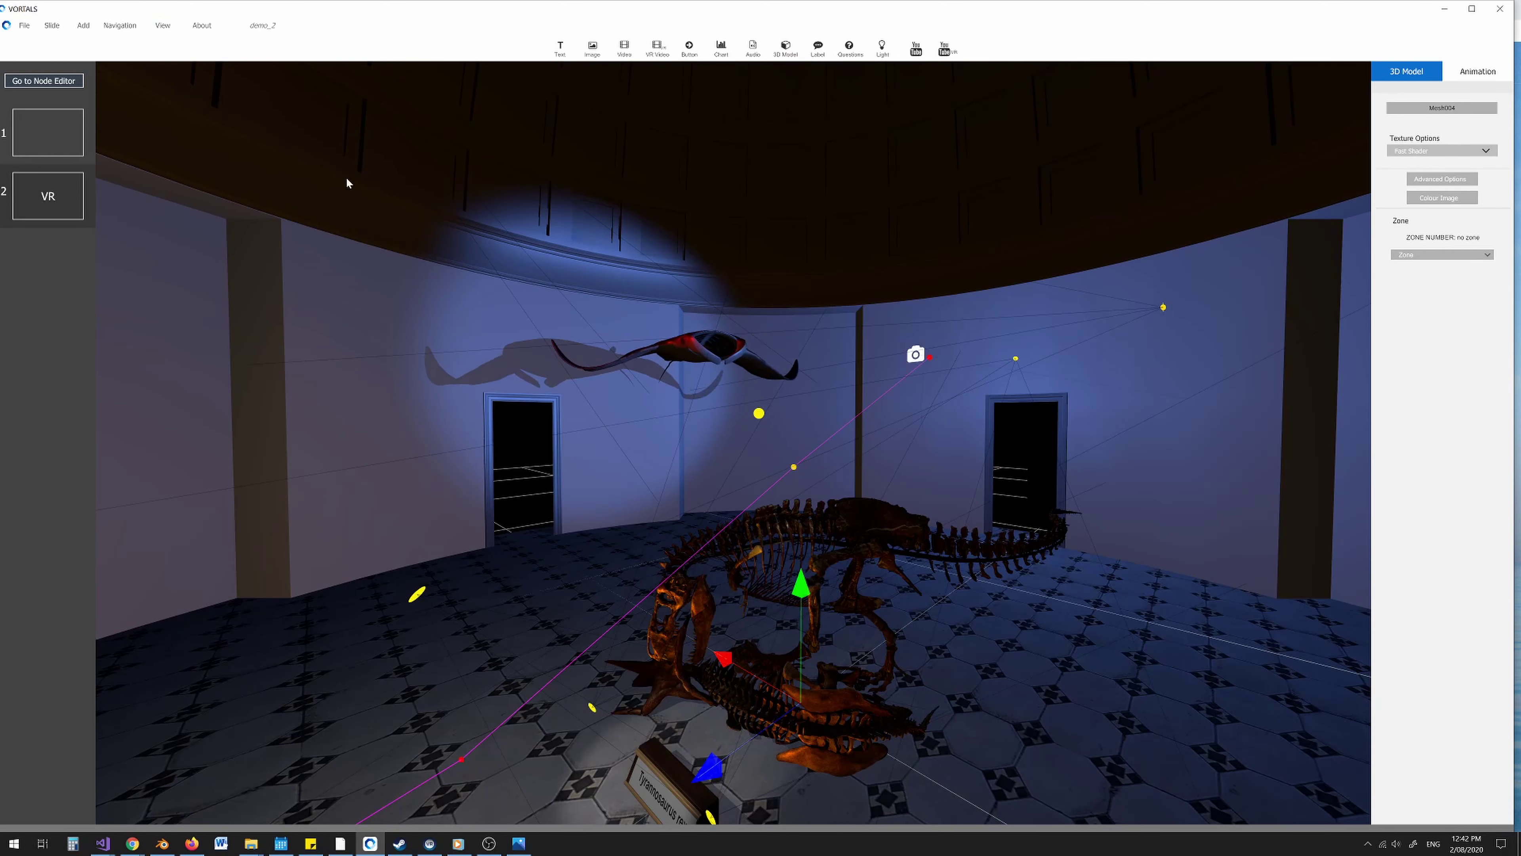
pyautogui.moveTo(936, 442); pyautogui.dragTo(775, 454, button='middle')
pyautogui.moveTo(775, 454); pyautogui.dragTo(921, 448, button='right')
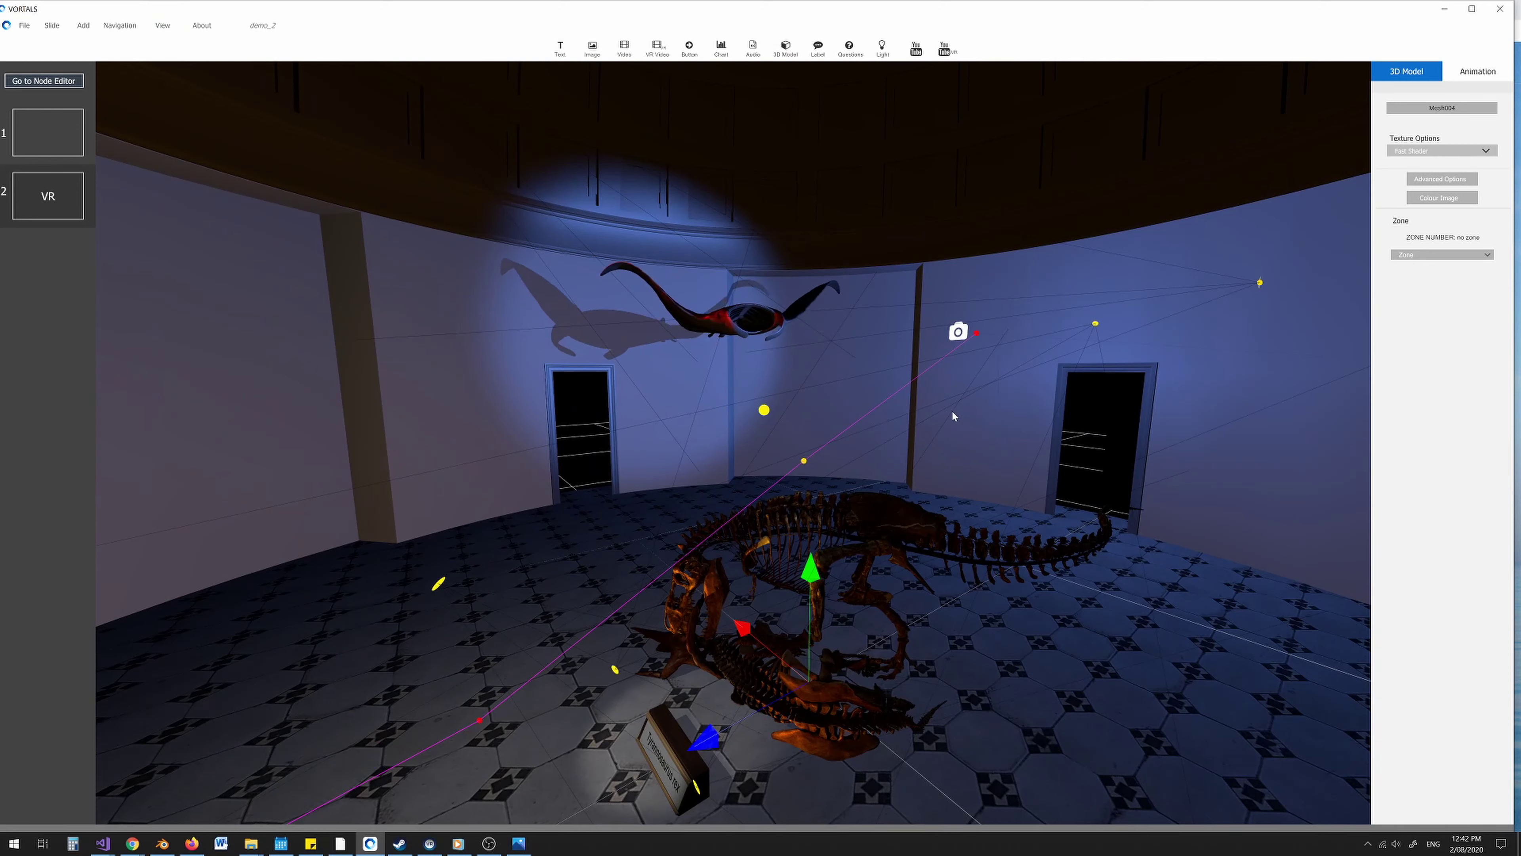
pyautogui.moveTo(961, 413); pyautogui.dragTo(930, 439, button='right')
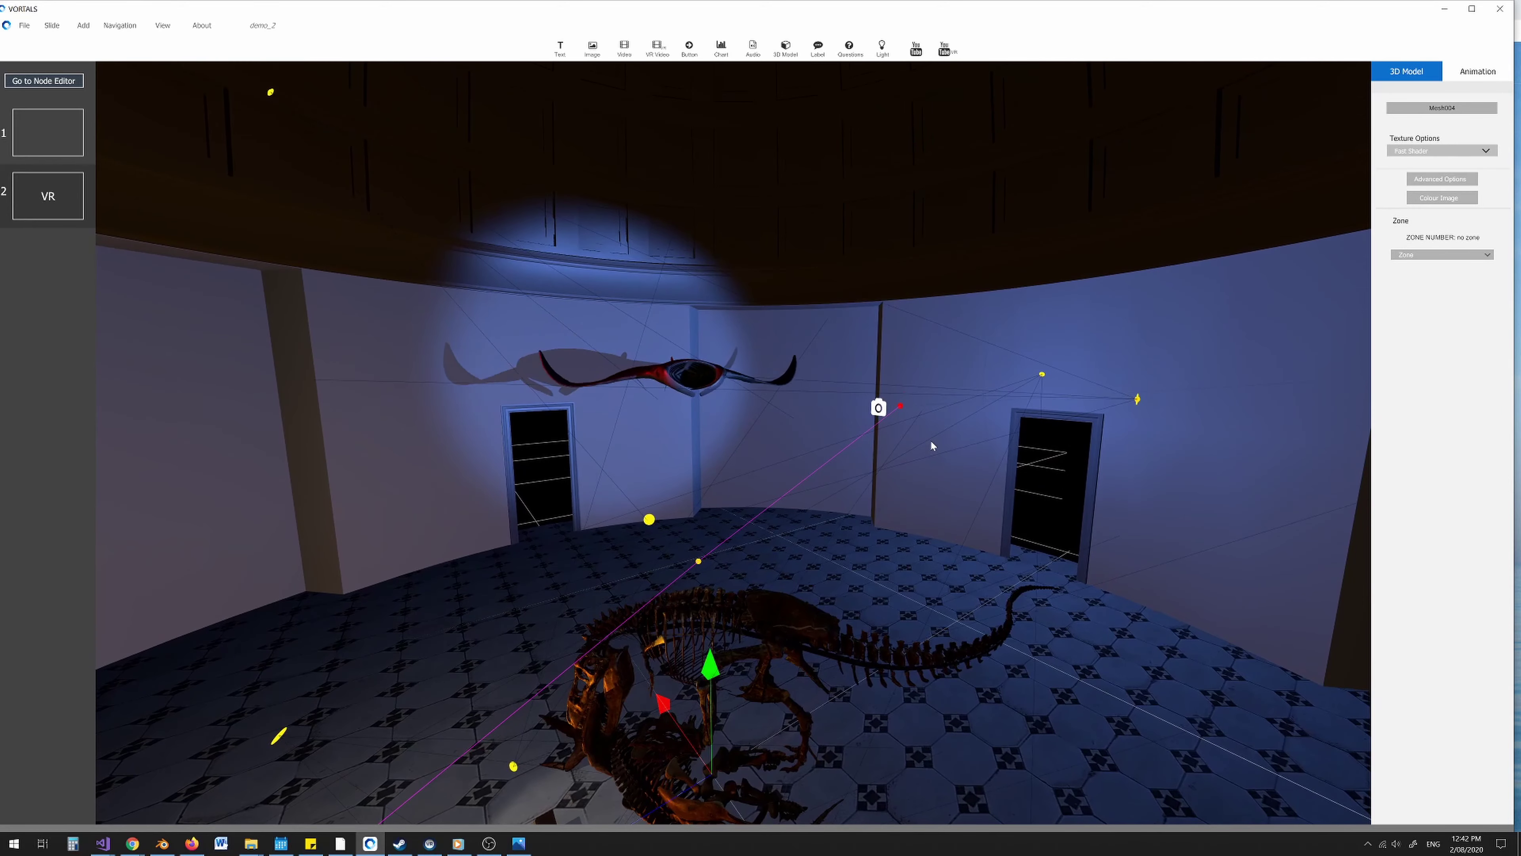
# Reduce the rendering quality by three more levels, checking the ceiling lighting and the manta ray's shadow.
pyautogui.click(164, 27)
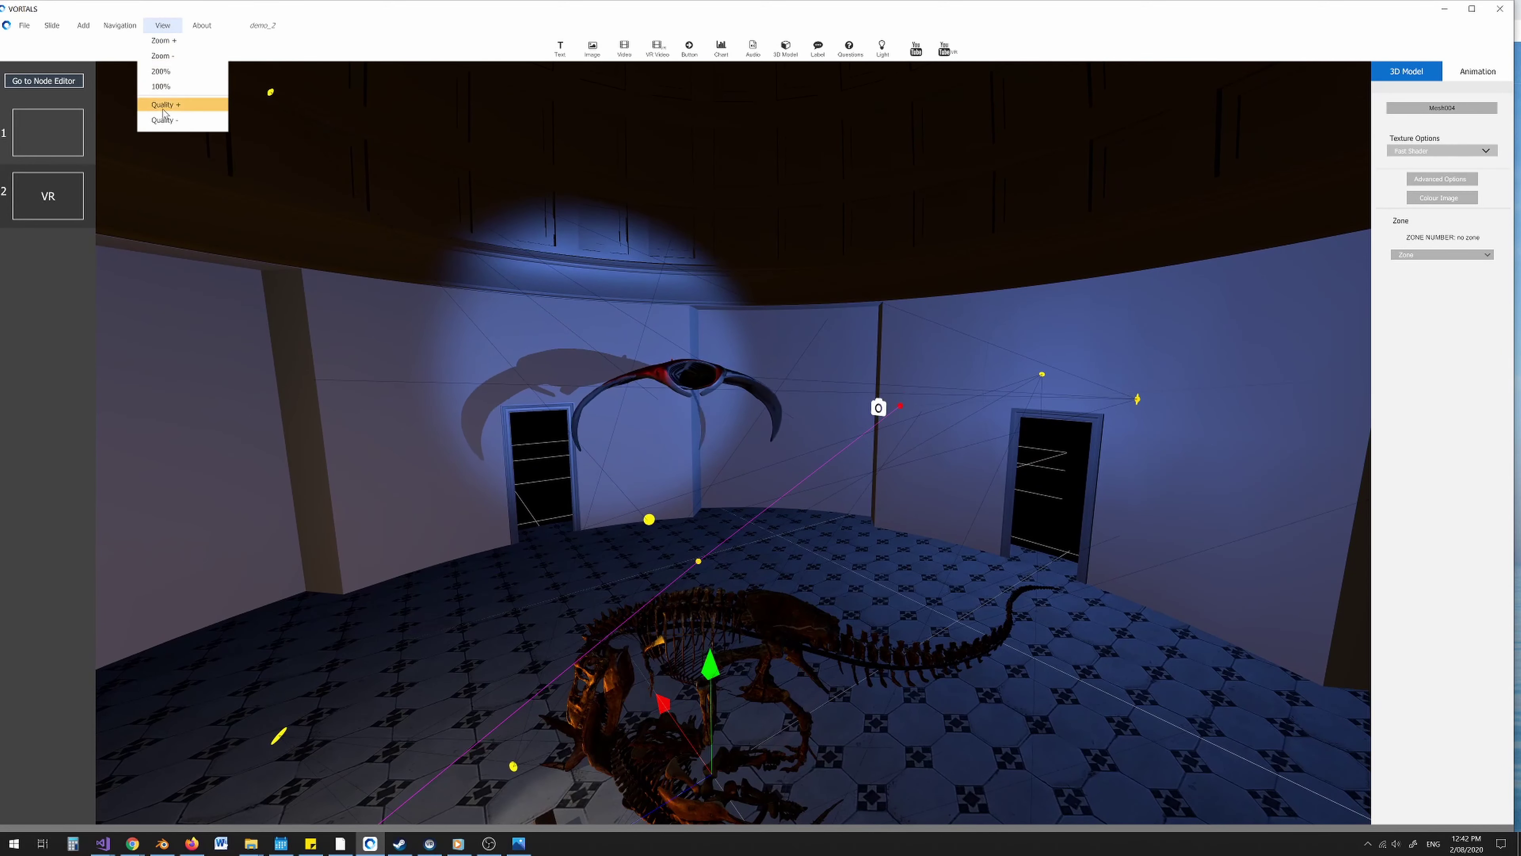
pyautogui.click(166, 121)
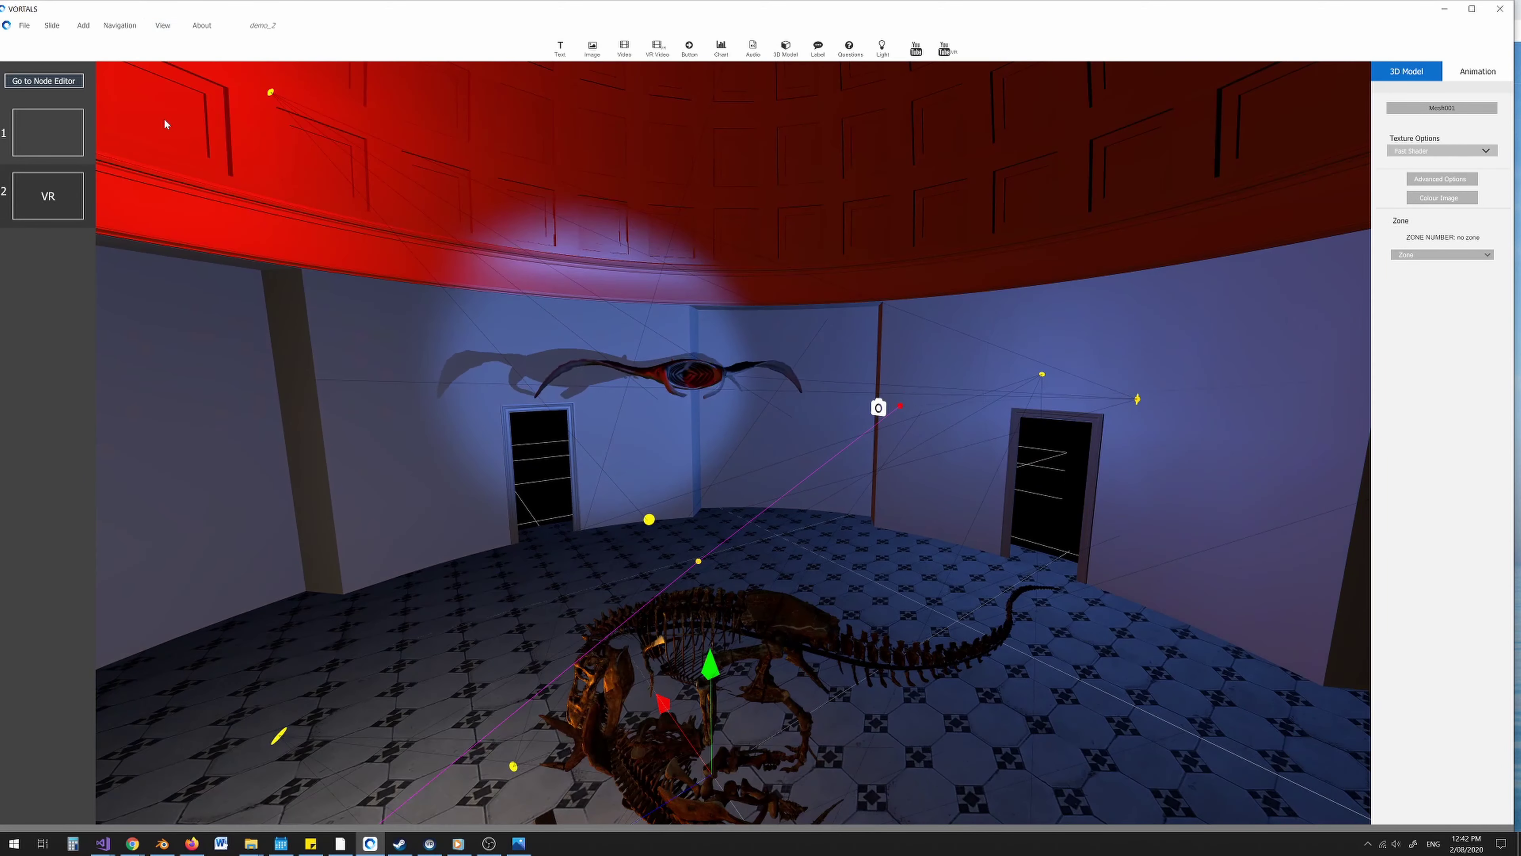
pyautogui.click(163, 27)
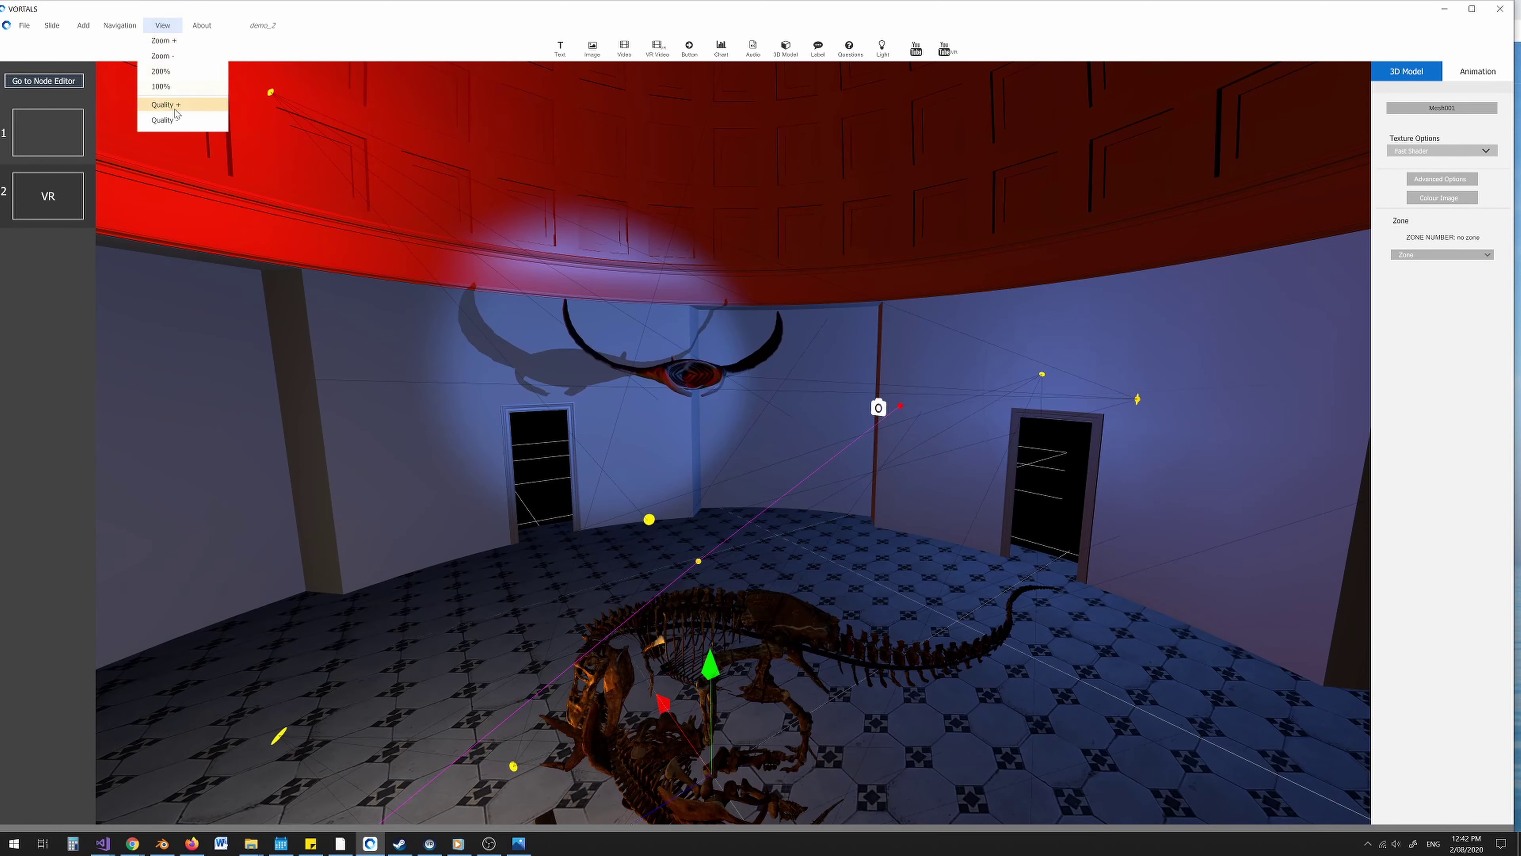
pyautogui.click(165, 121)
pyautogui.moveTo(449, 346); pyautogui.dragTo(465, 276, button='middle')
pyautogui.click(164, 24)
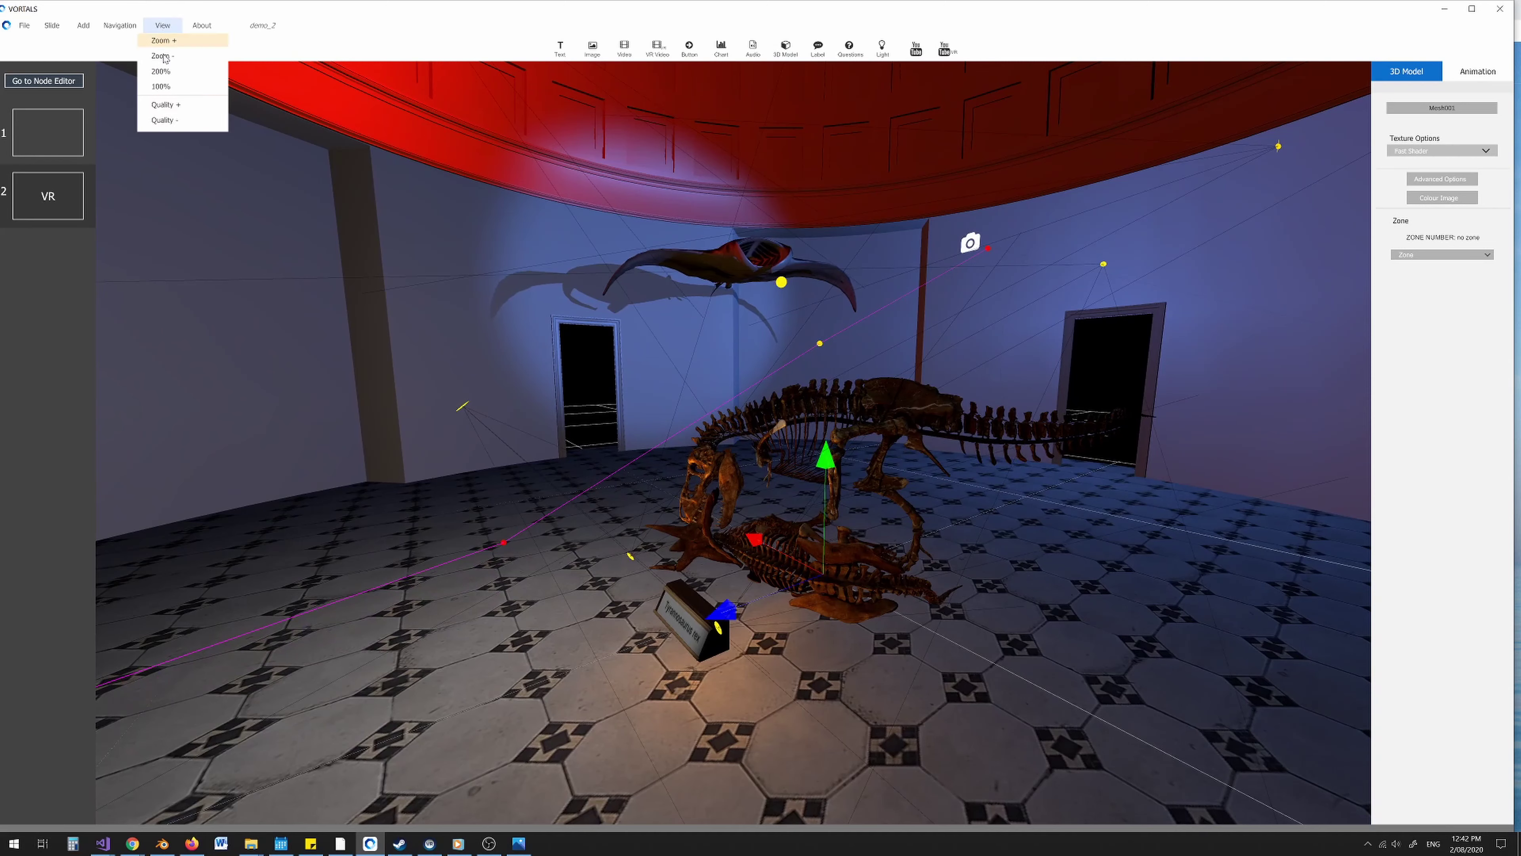
pyautogui.click(168, 121)
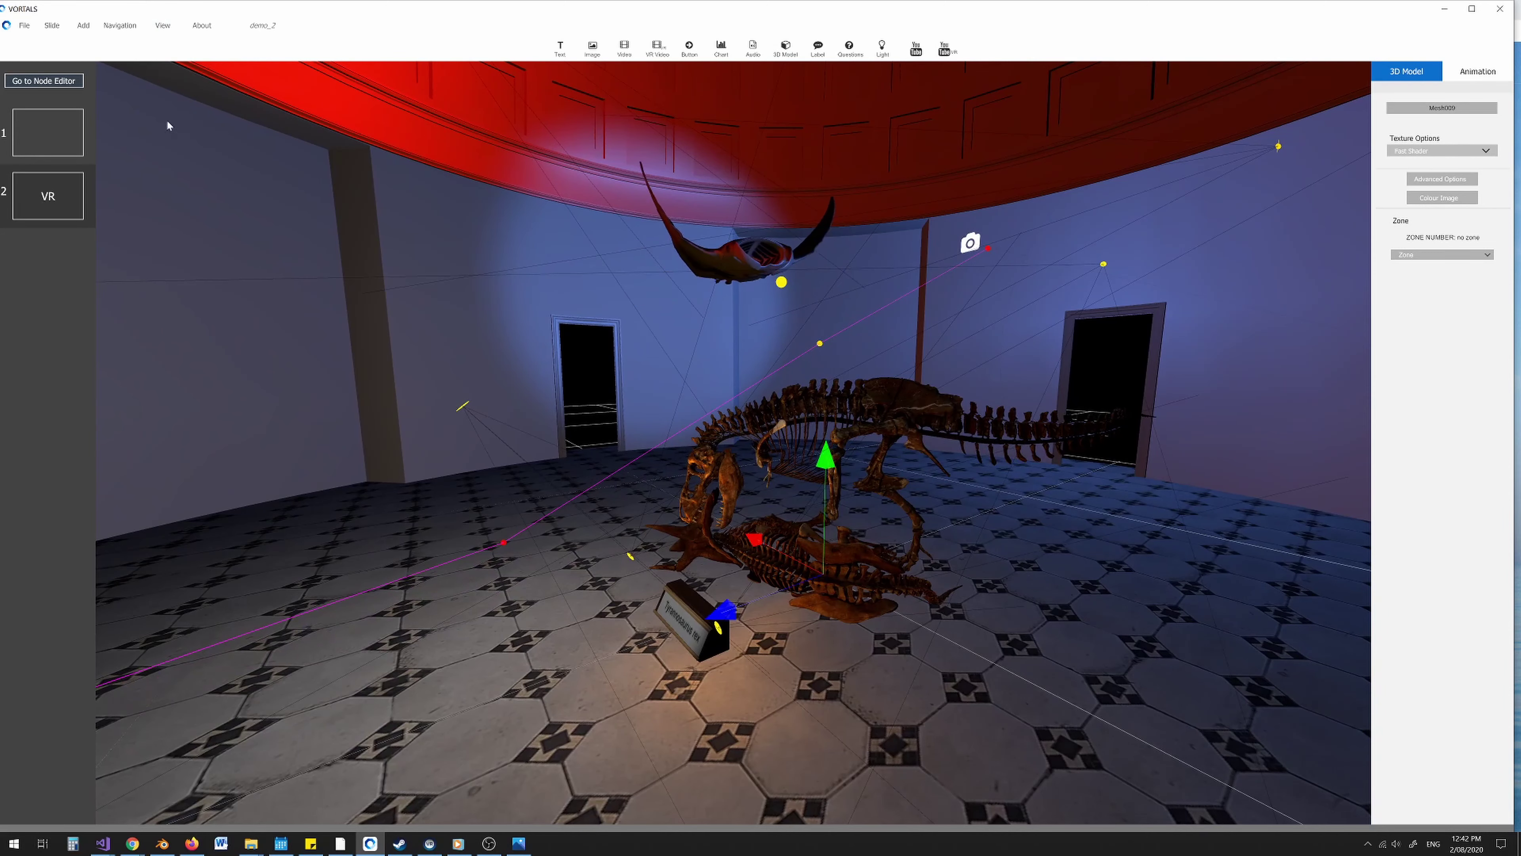
pyautogui.moveTo(710, 370); pyautogui.dragTo(700, 409, button='middle')
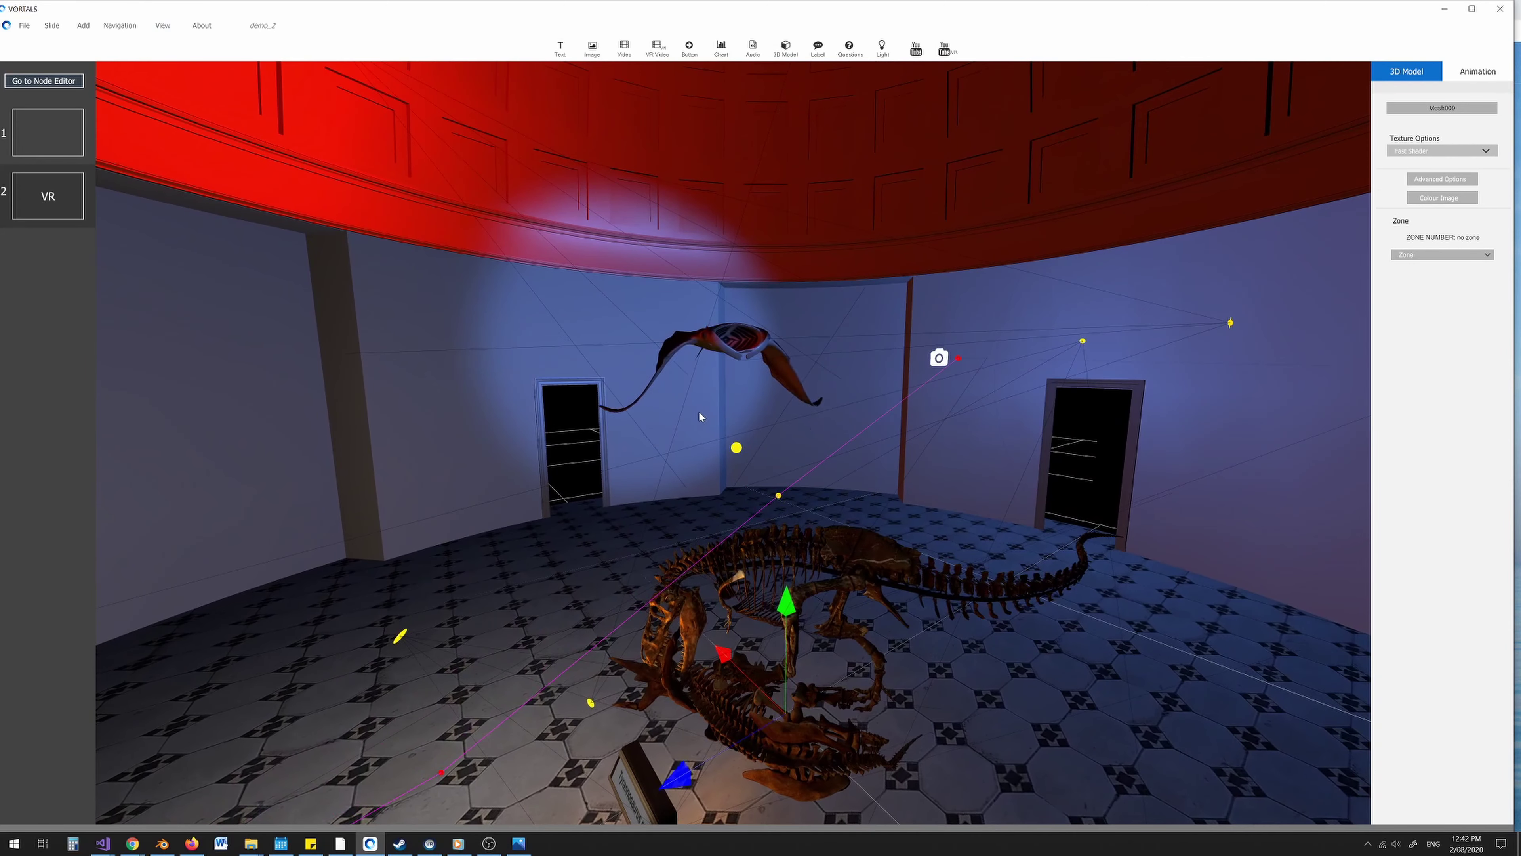
# Lower the rendering quality one further level and inspect the museum room from other angles.
pyautogui.click(157, 29)
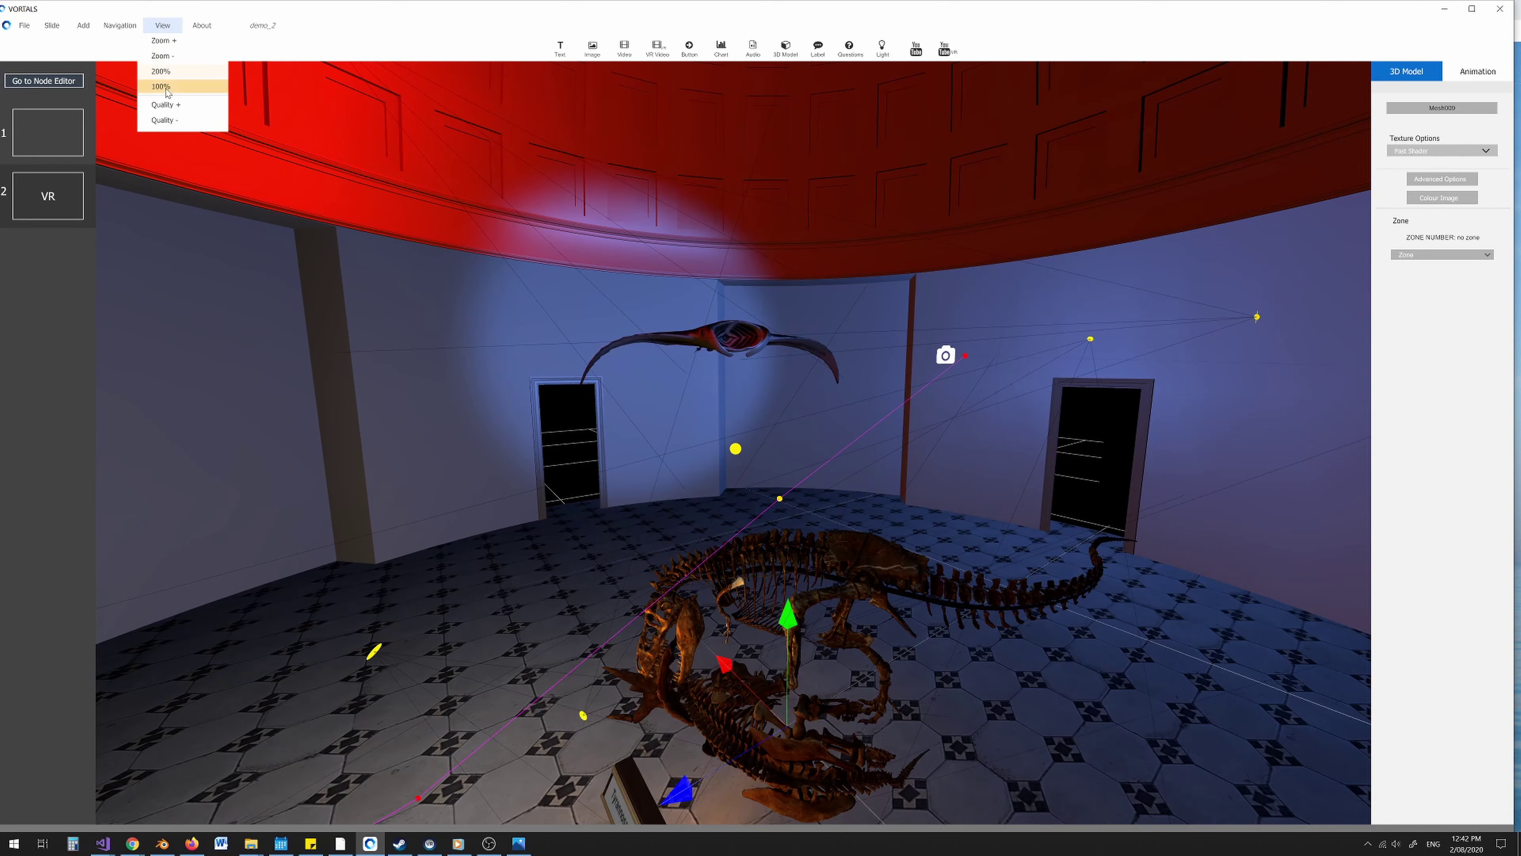
pyautogui.click(170, 123)
pyautogui.moveTo(573, 352); pyautogui.dragTo(580, 321, button='middle')
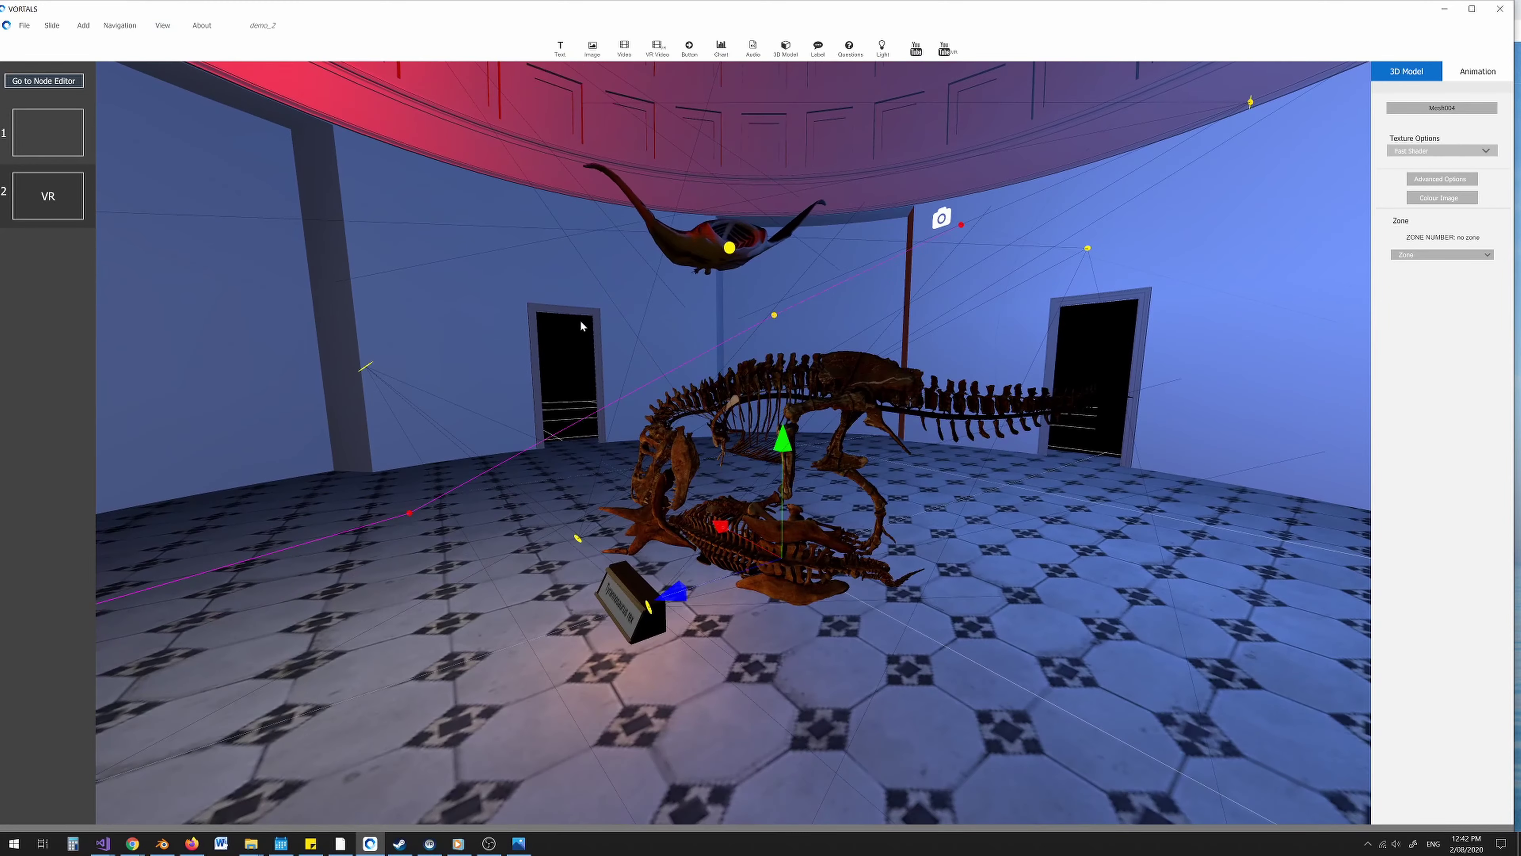
pyautogui.scroll(-1, 584, 344)
pyautogui.moveTo(677, 325); pyautogui.dragTo(729, 361)
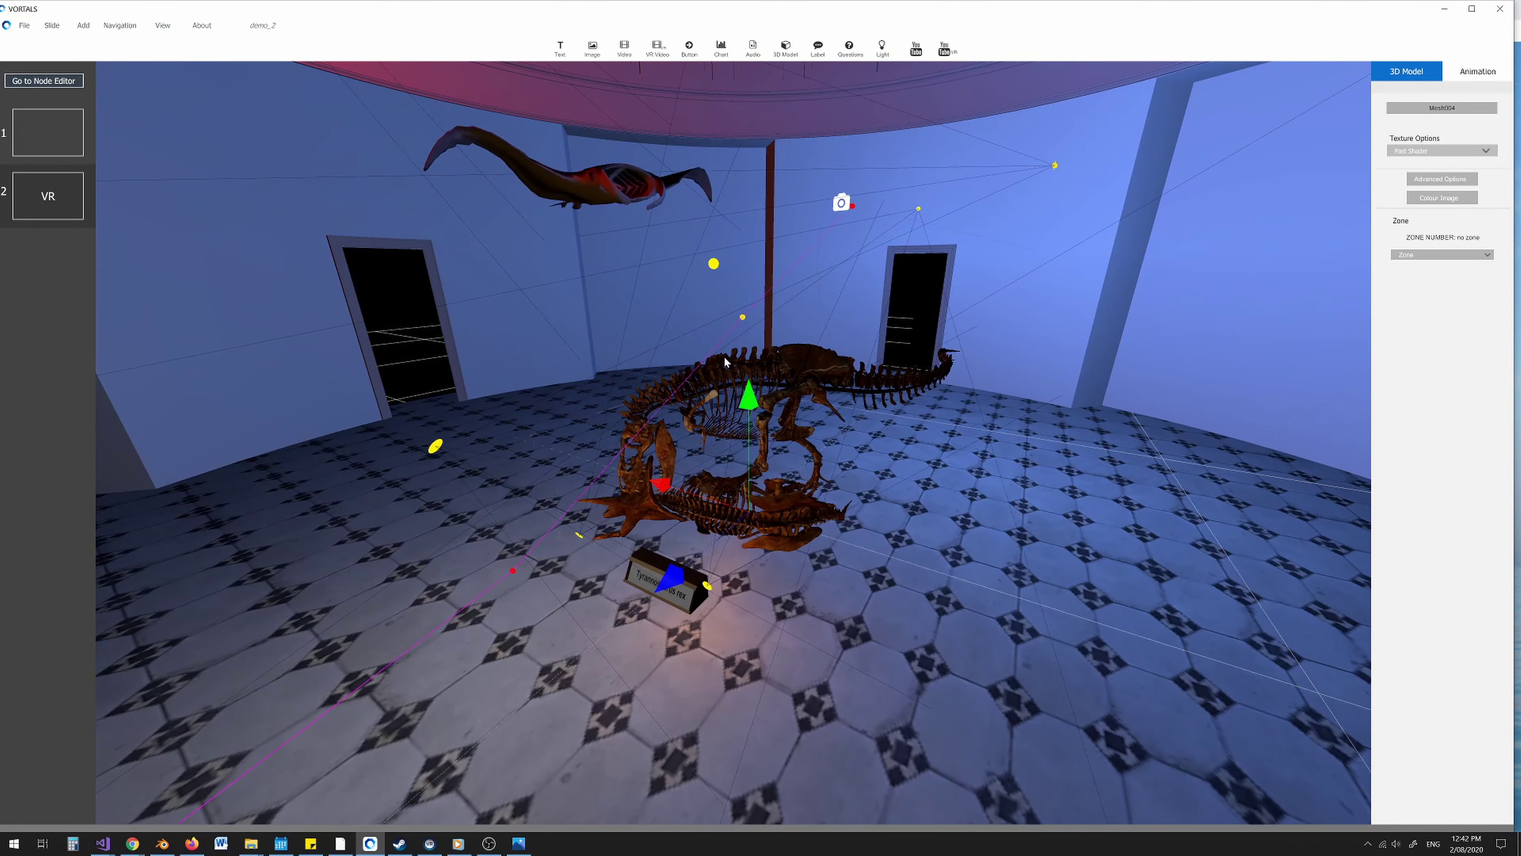
pyautogui.moveTo(729, 284); pyautogui.dragTo(725, 312)
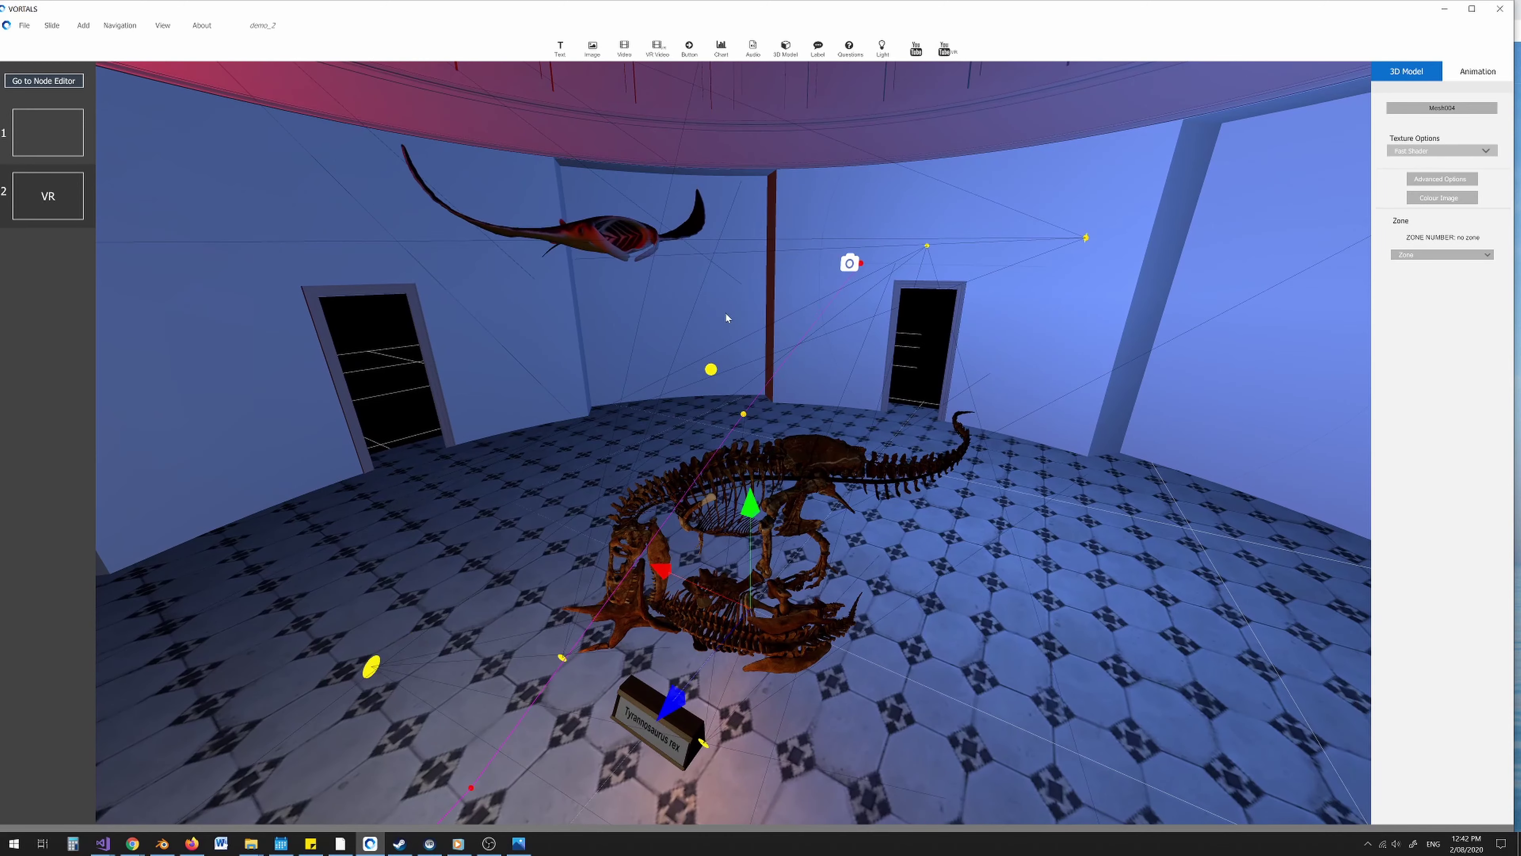
# Raise the rendering quality by one level and check the spotlight on the wall behind the manta ray.
pyautogui.click(163, 26)
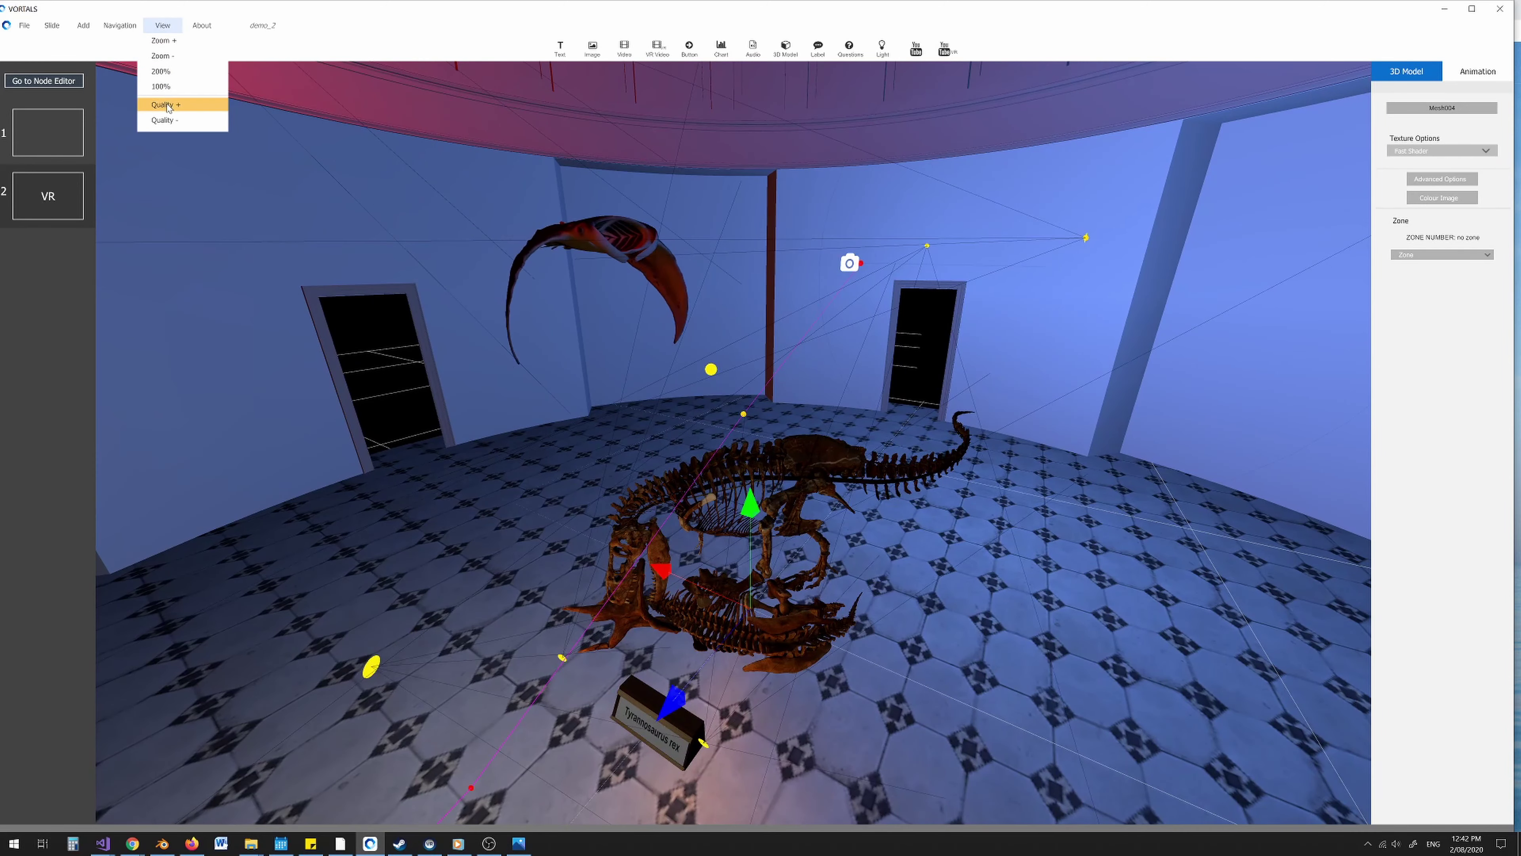
pyautogui.click(167, 105)
pyautogui.moveTo(514, 237)
pyautogui.mouseDown()
pyautogui.moveTo(606, 244)
pyautogui.moveTo(505, 246)
pyautogui.mouseUp()
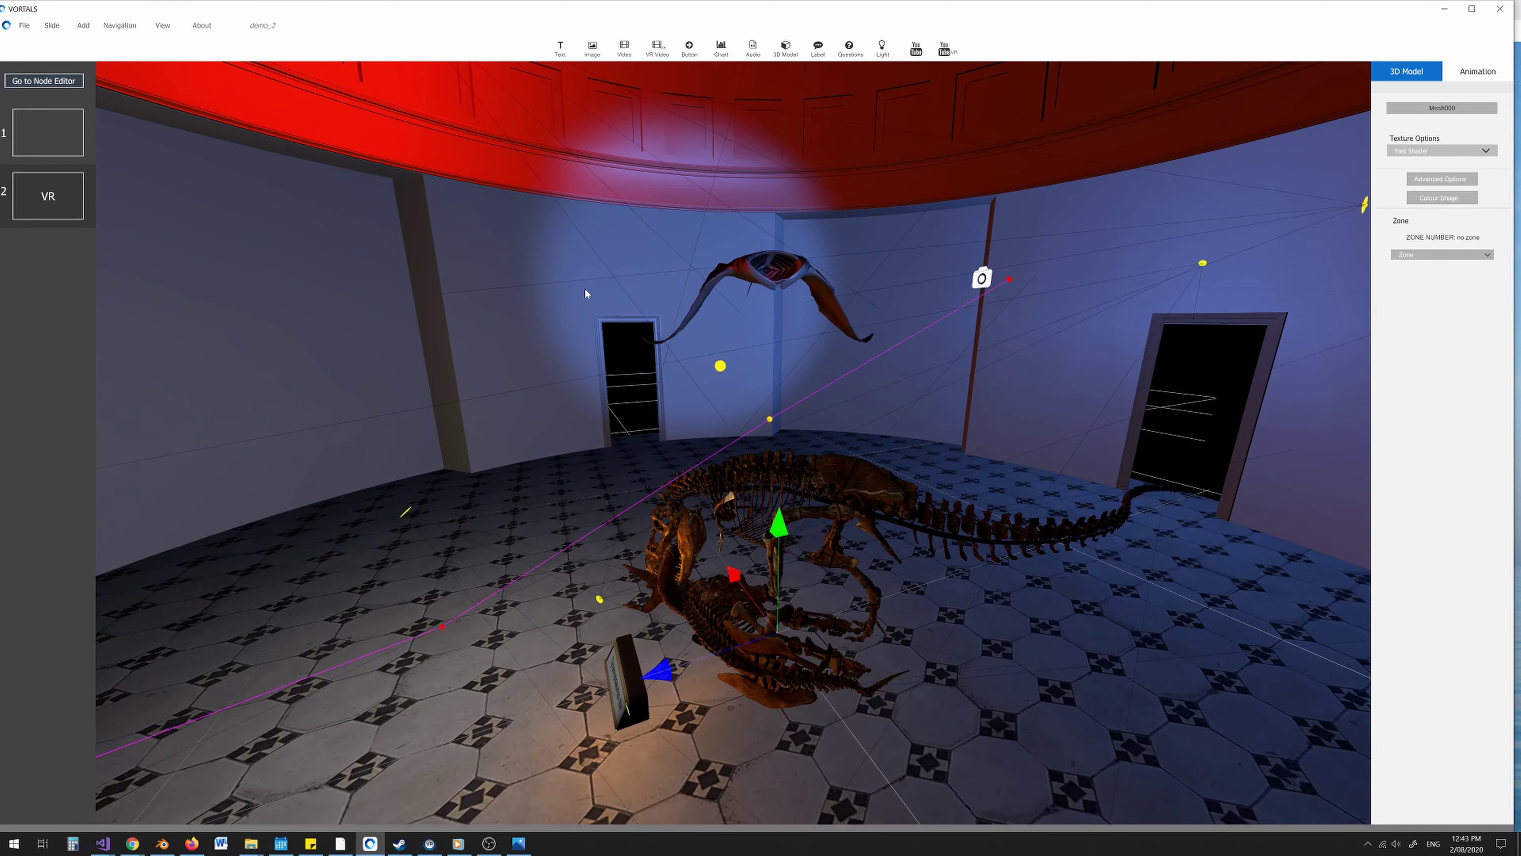
# Lower the rendering quality by one level to compare the room lighting, and raise it back by one level.
pyautogui.click(163, 25)
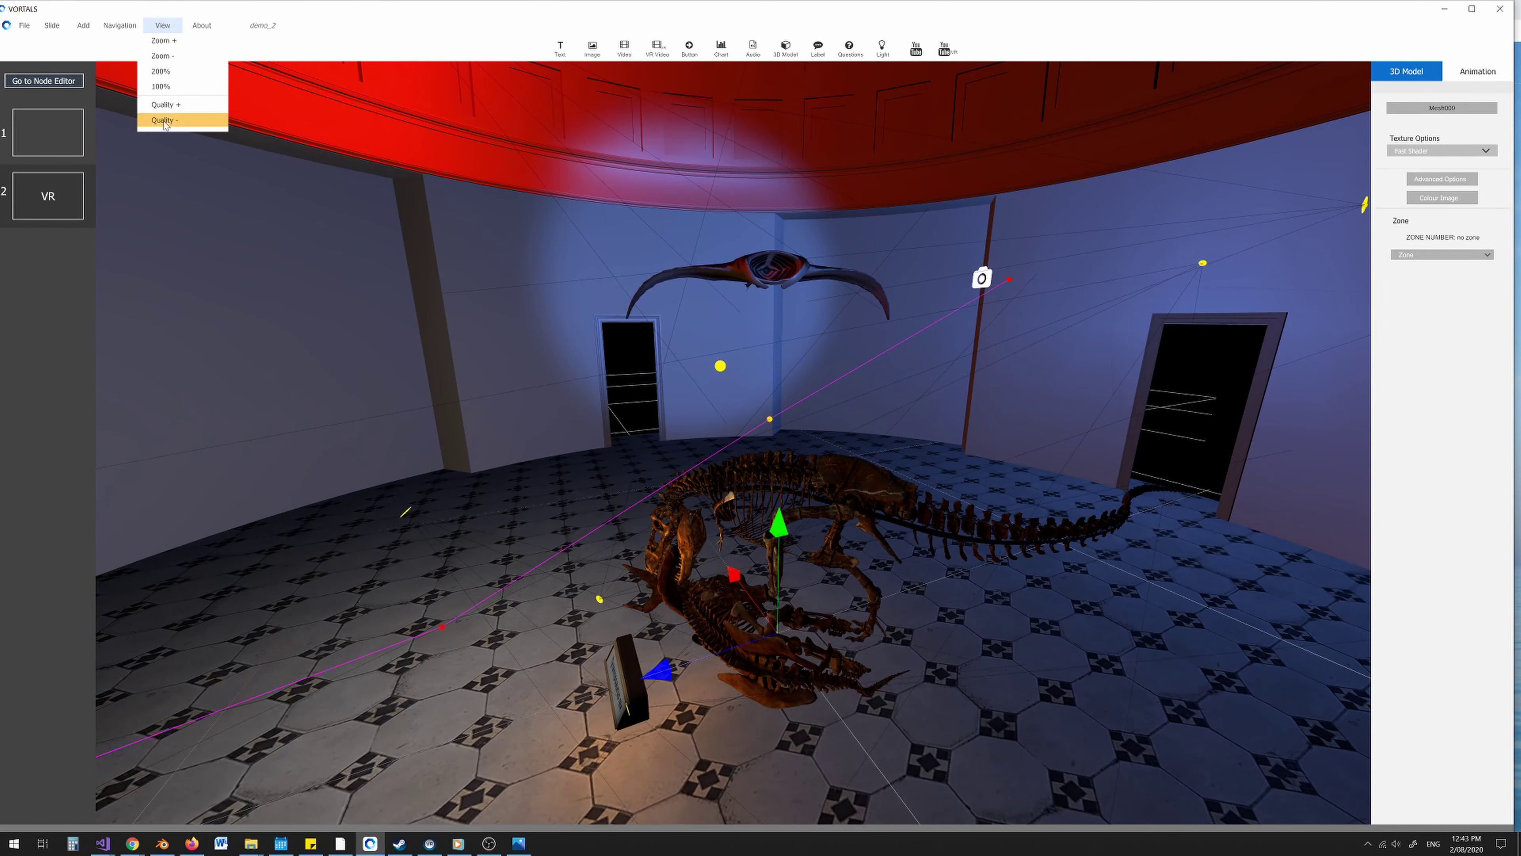
pyautogui.click(166, 122)
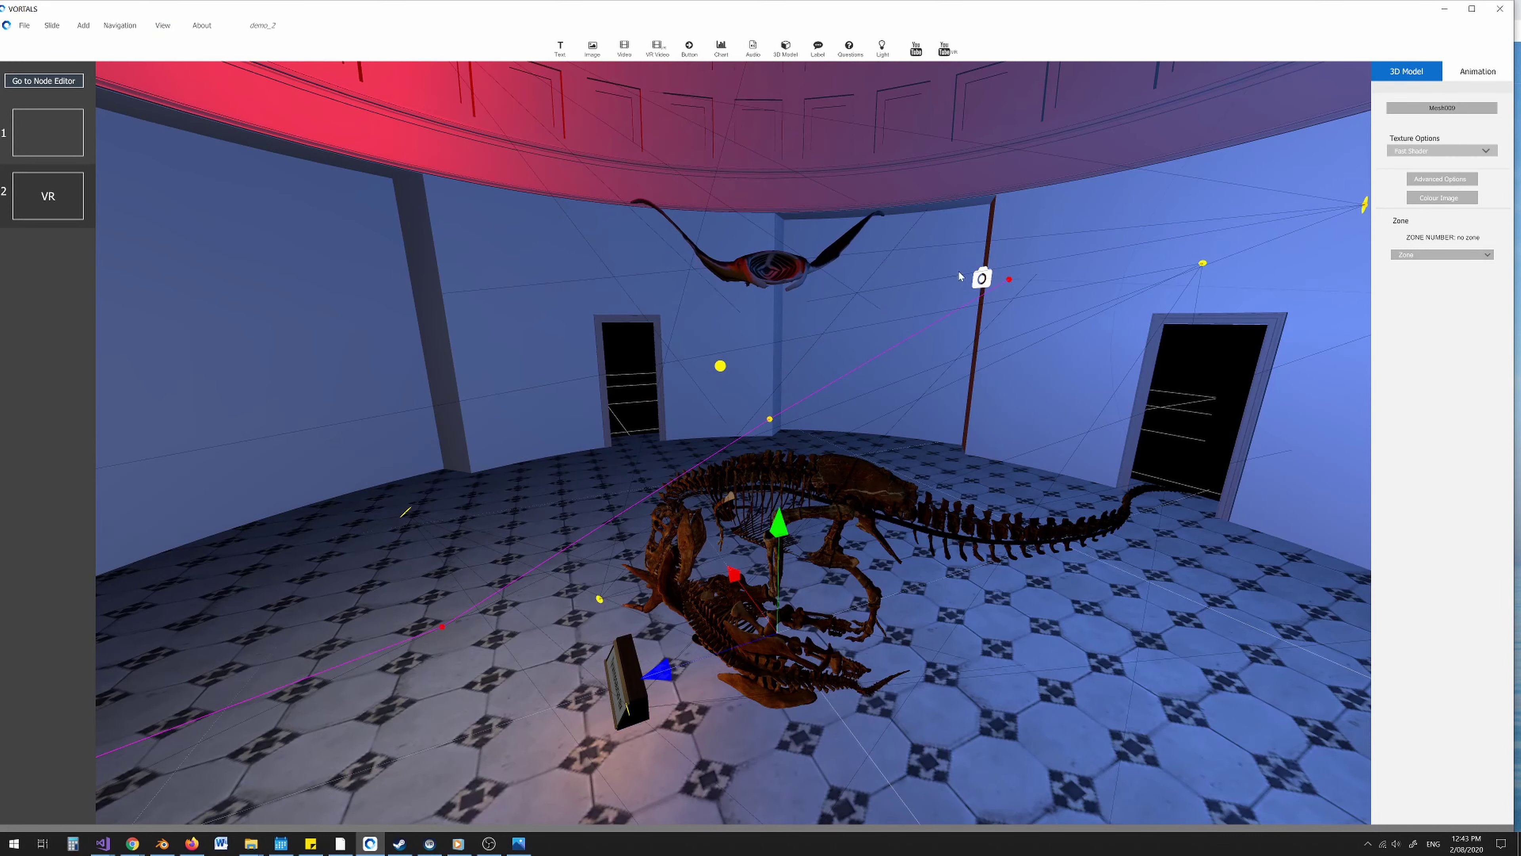
pyautogui.click(164, 26)
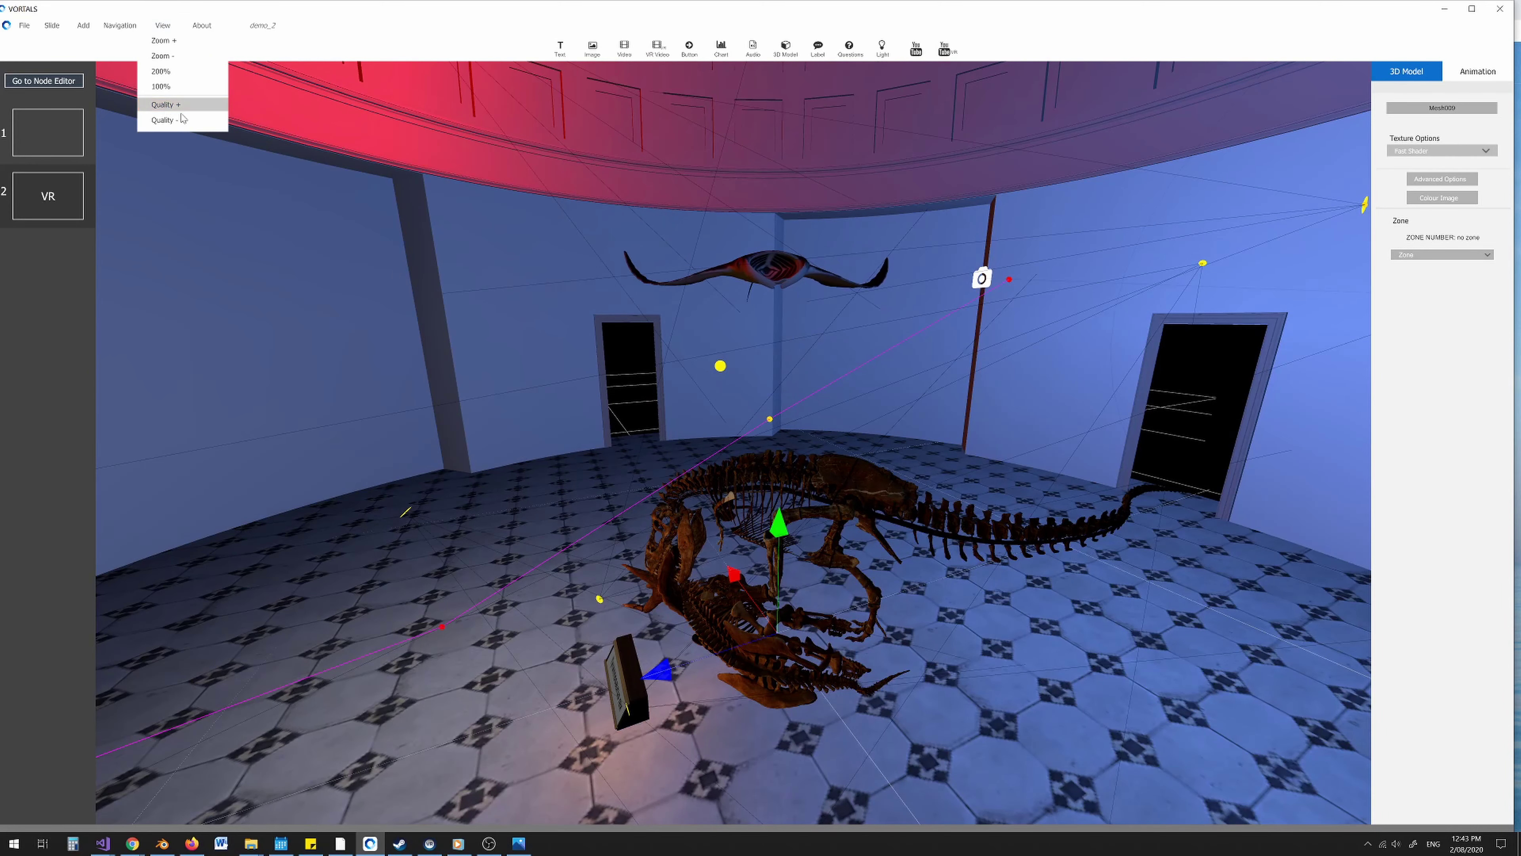
pyautogui.click(182, 115)
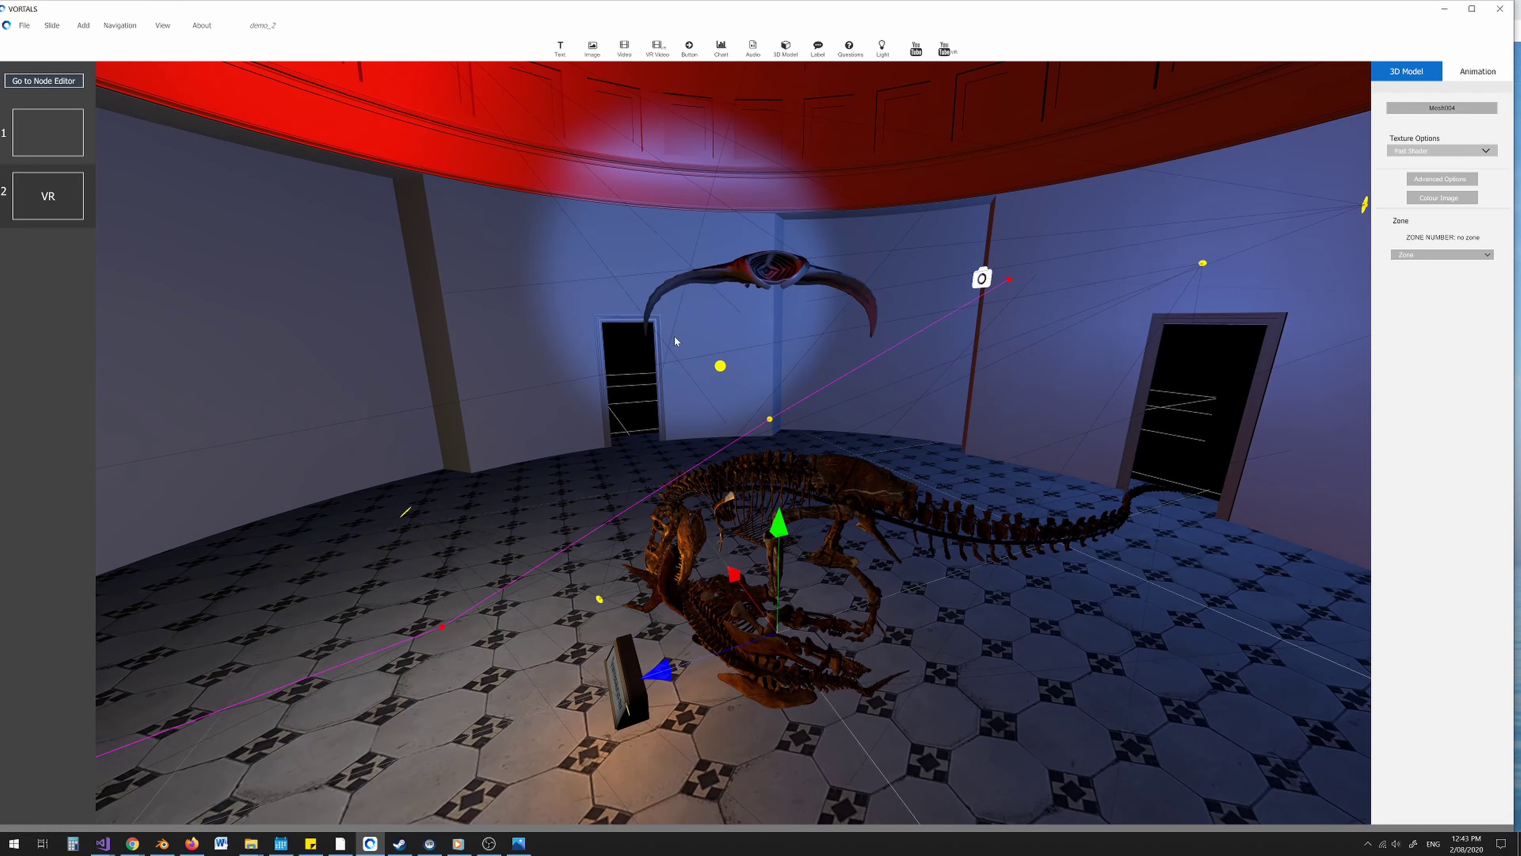
# Raise the rendering quality by one level and inspect the manta ray's shadow and the skeleton from several angles.
pyautogui.moveTo(674, 335); pyautogui.dragTo(682, 299, button='right')
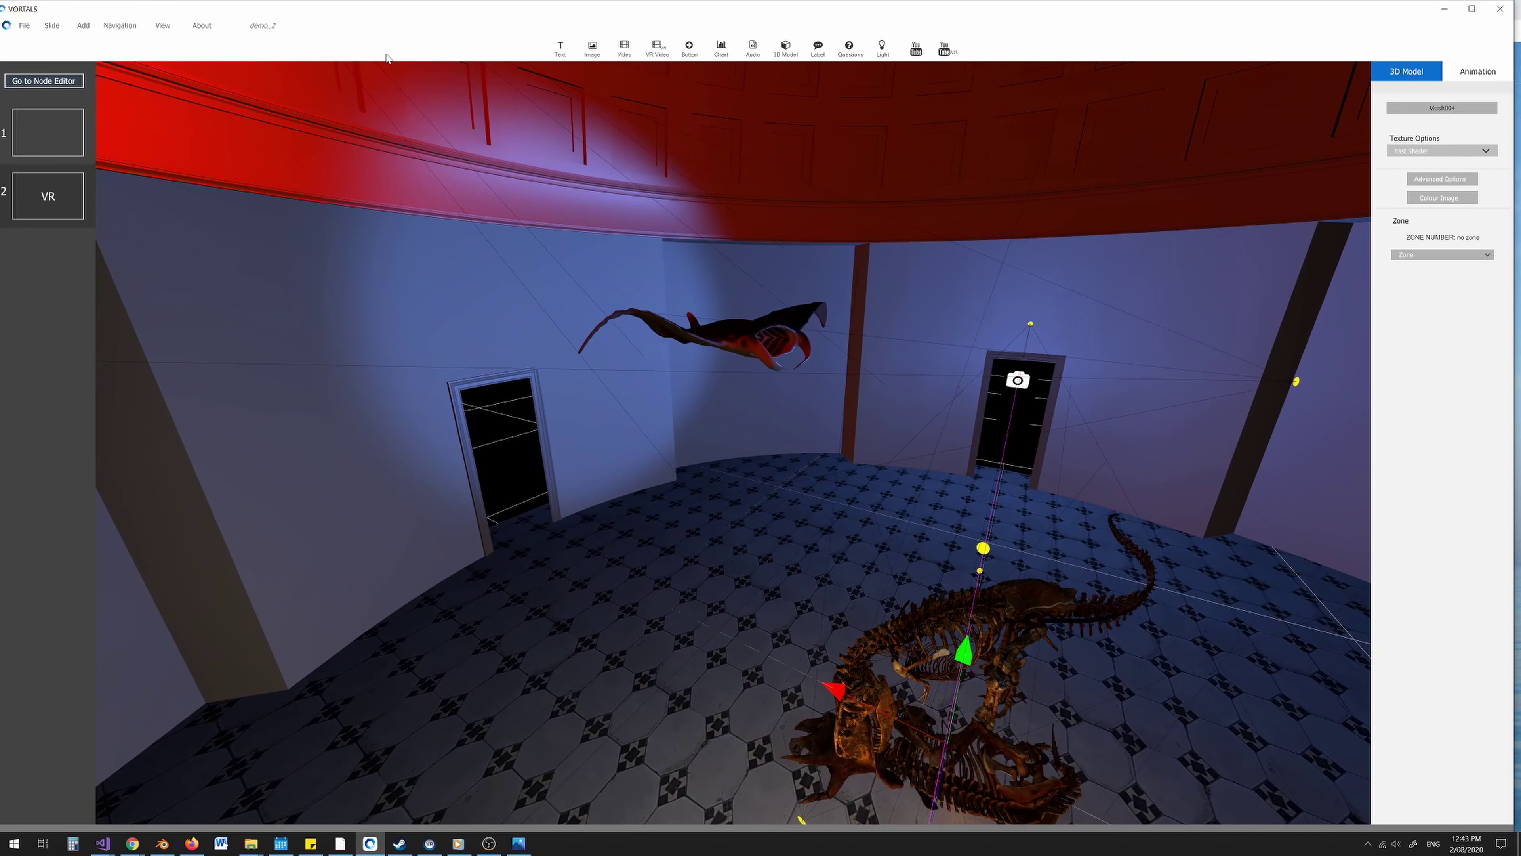
pyautogui.click(162, 30)
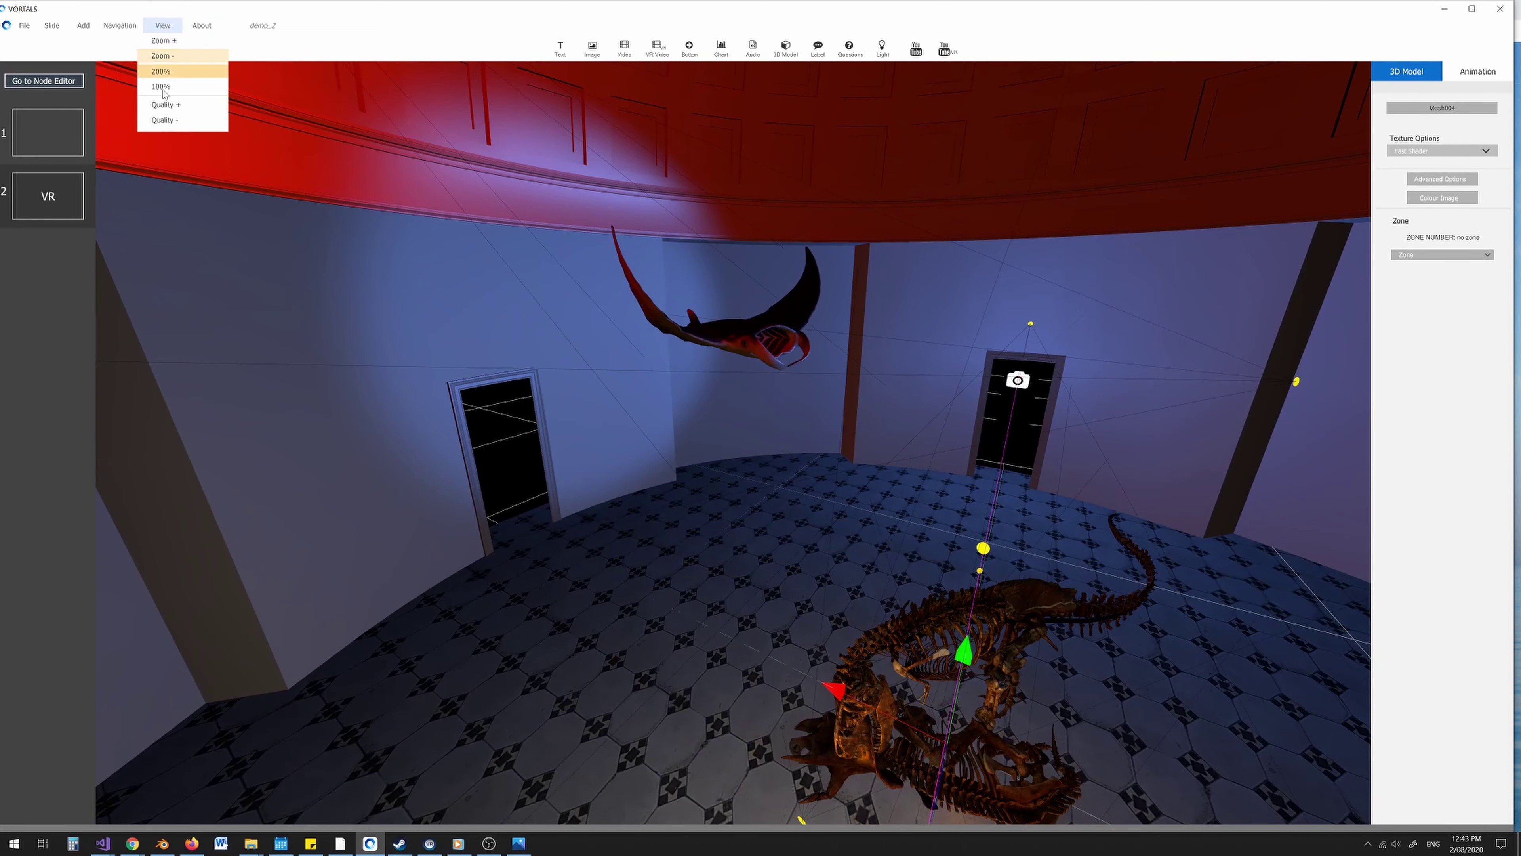
pyautogui.click(158, 104)
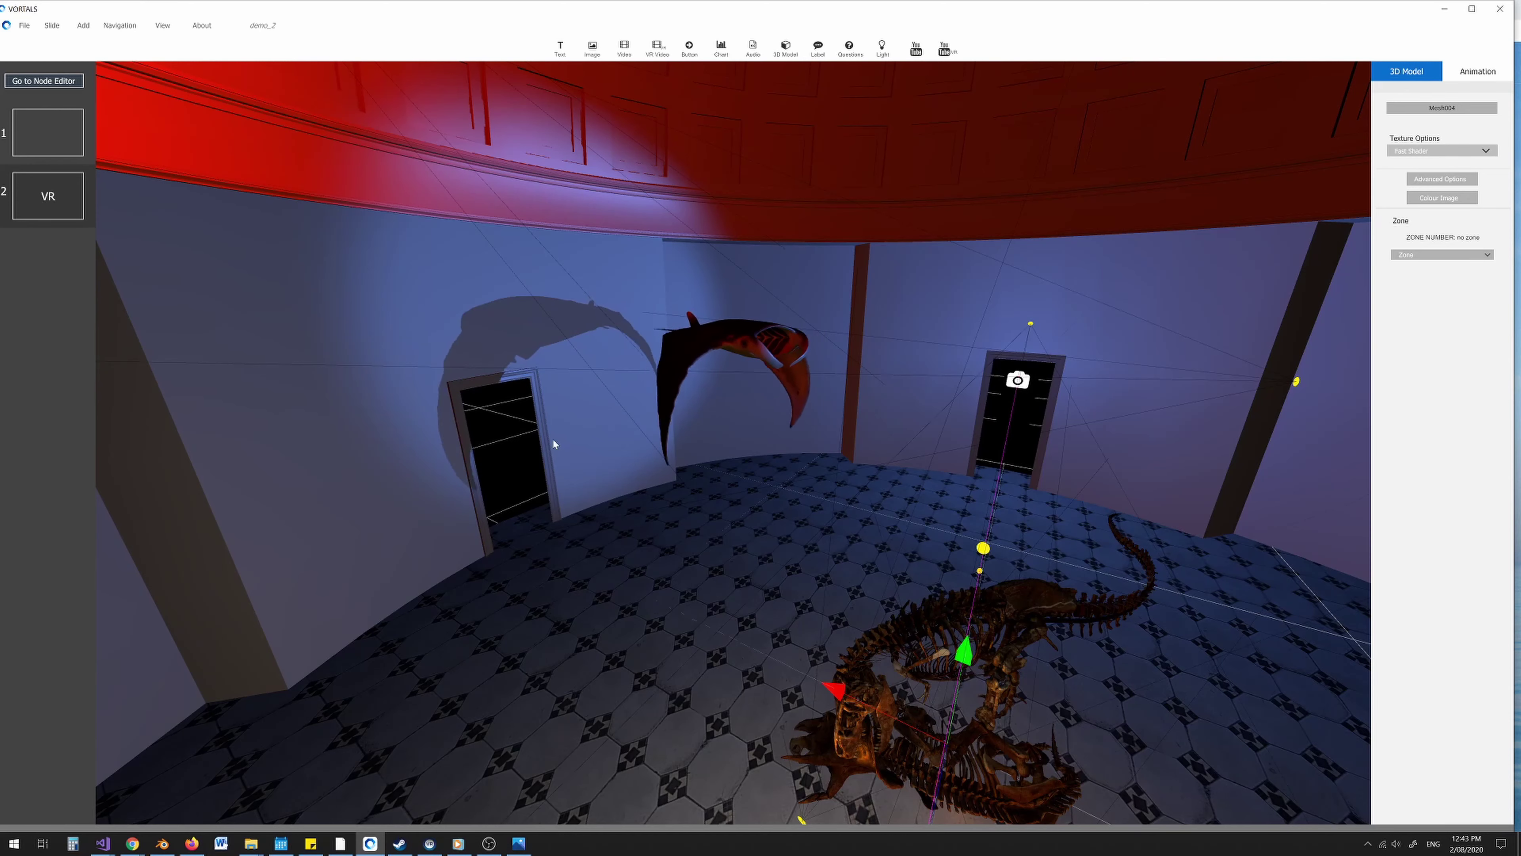
pyautogui.moveTo(852, 383); pyautogui.dragTo(734, 381, button='right')
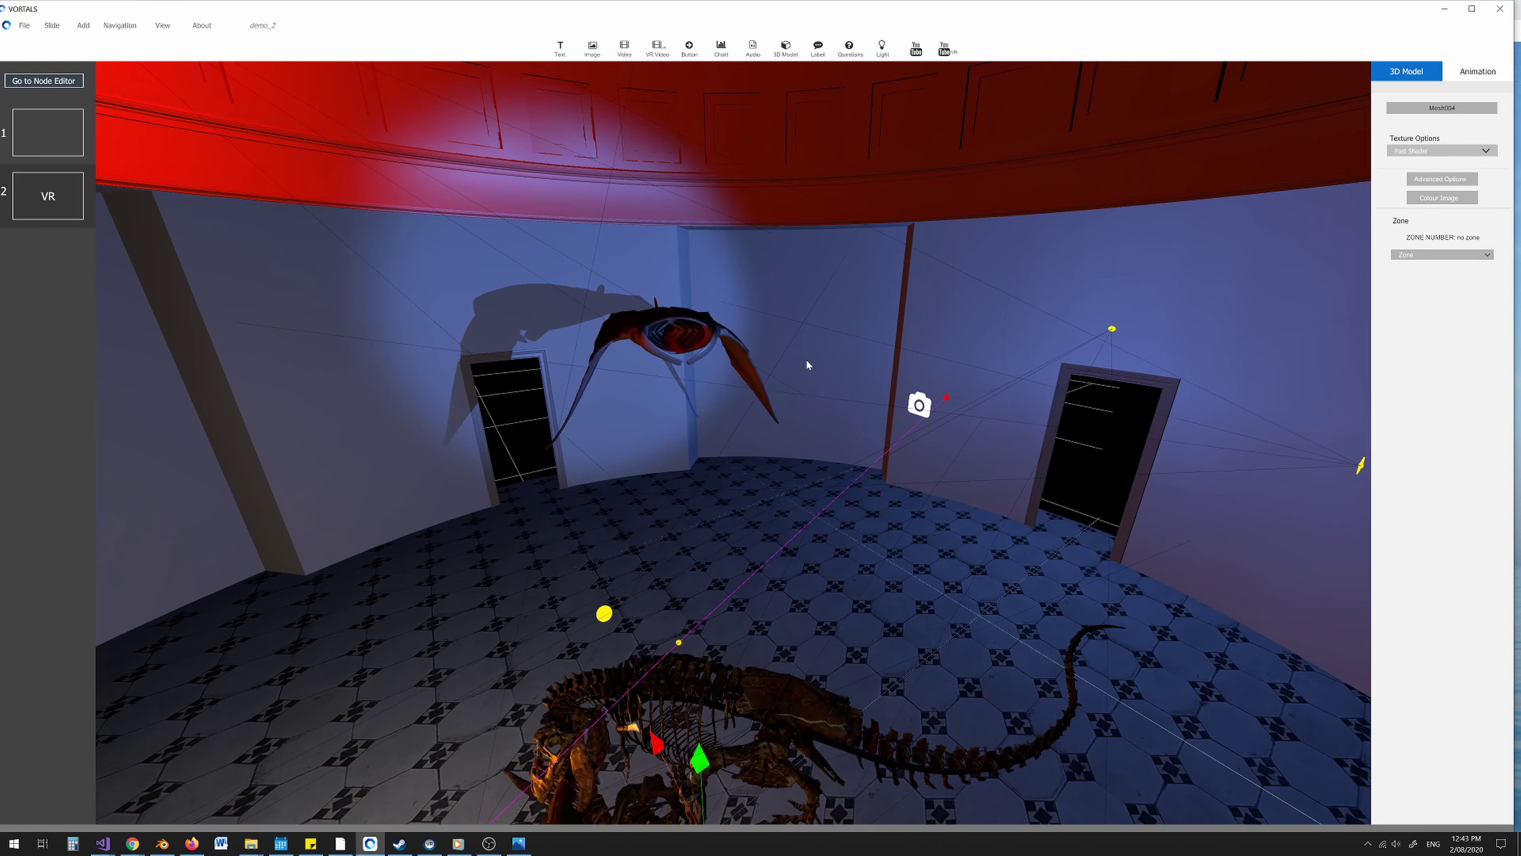
pyautogui.moveTo(689, 546); pyautogui.dragTo(756, 433, button='right')
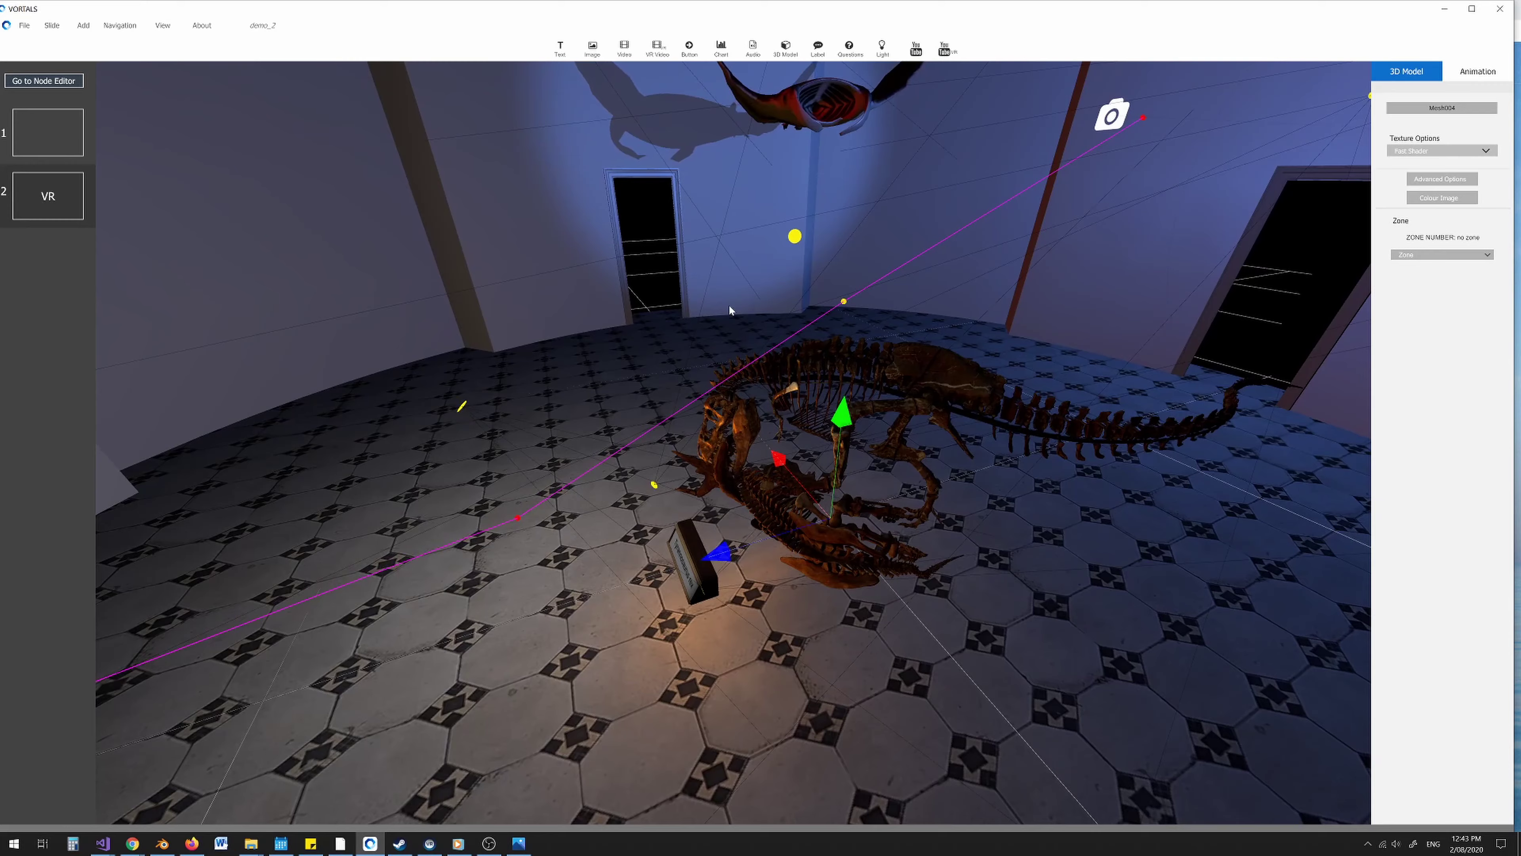
pyautogui.moveTo(729, 304); pyautogui.dragTo(677, 379, button='right')
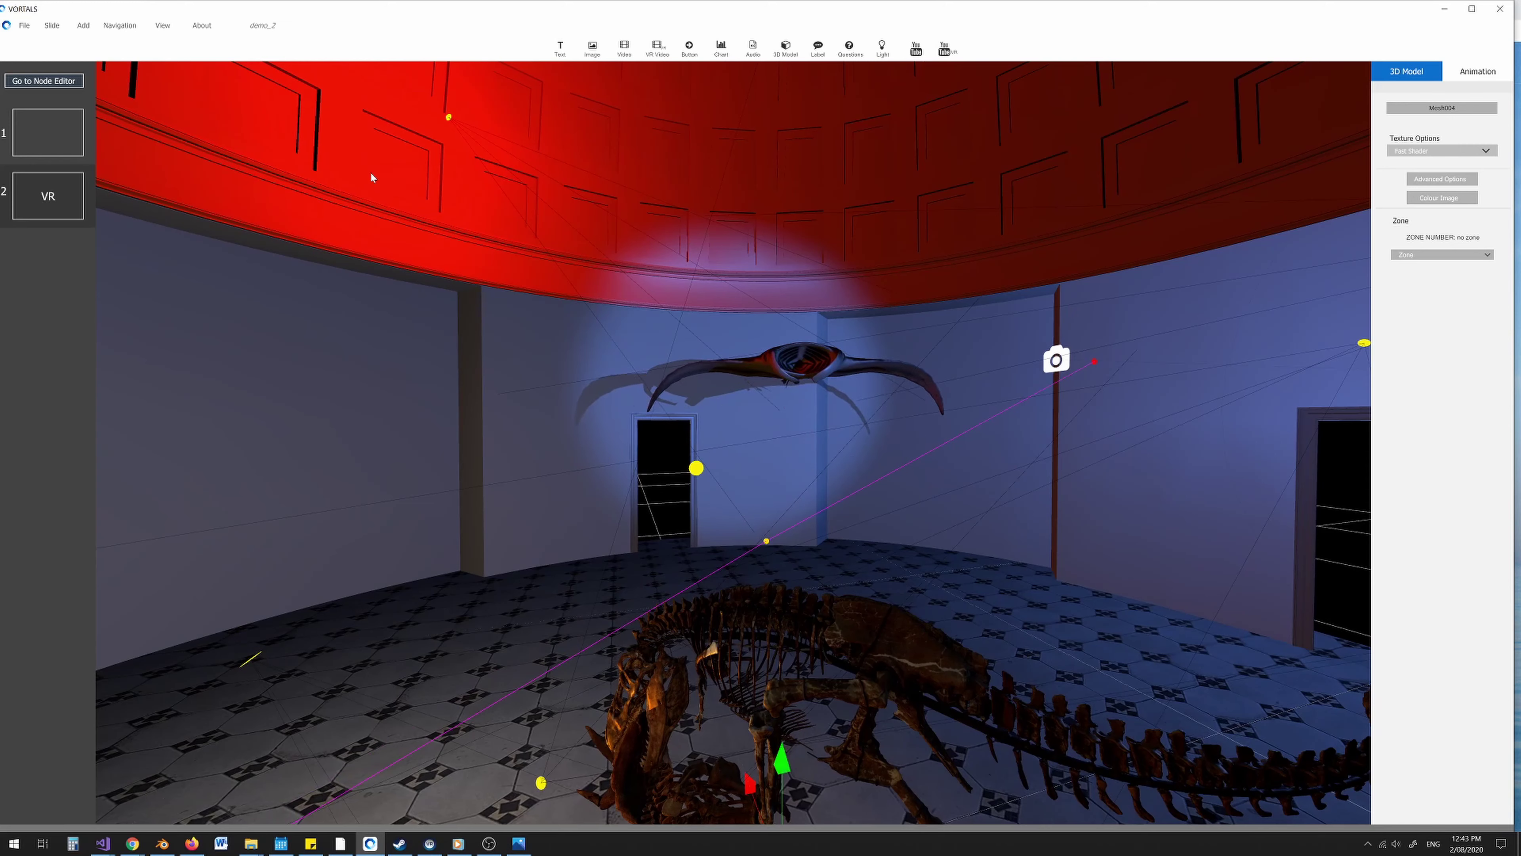
# Raise the rendering quality by two further levels and check the lighting on the manta ray, skeleton and name sign.
pyautogui.click(153, 26)
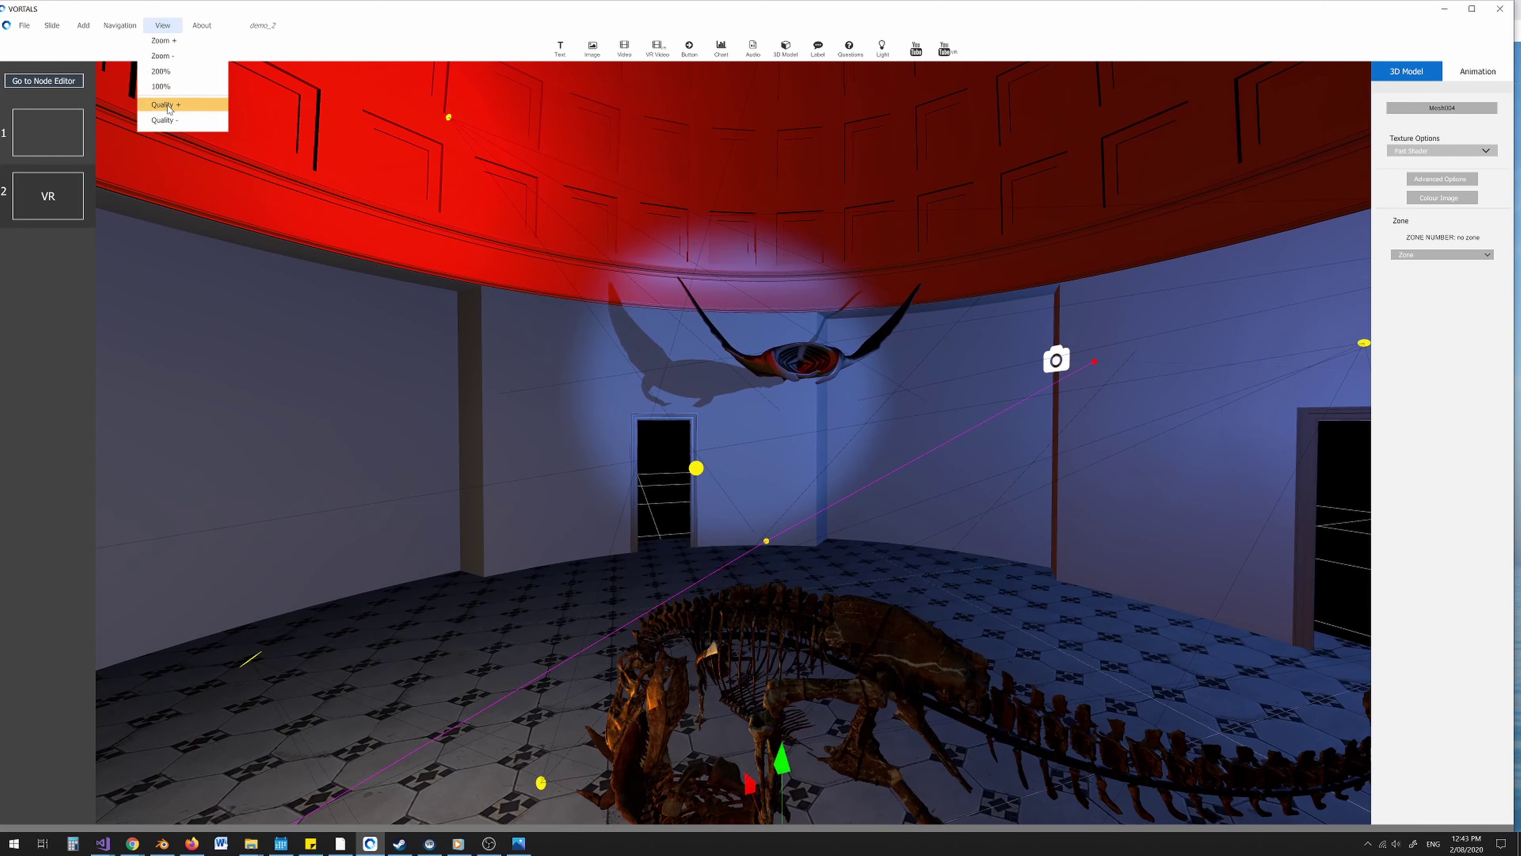
pyautogui.click(168, 105)
pyautogui.moveTo(535, 242); pyautogui.dragTo(722, 162, button='middle')
pyautogui.click(163, 26)
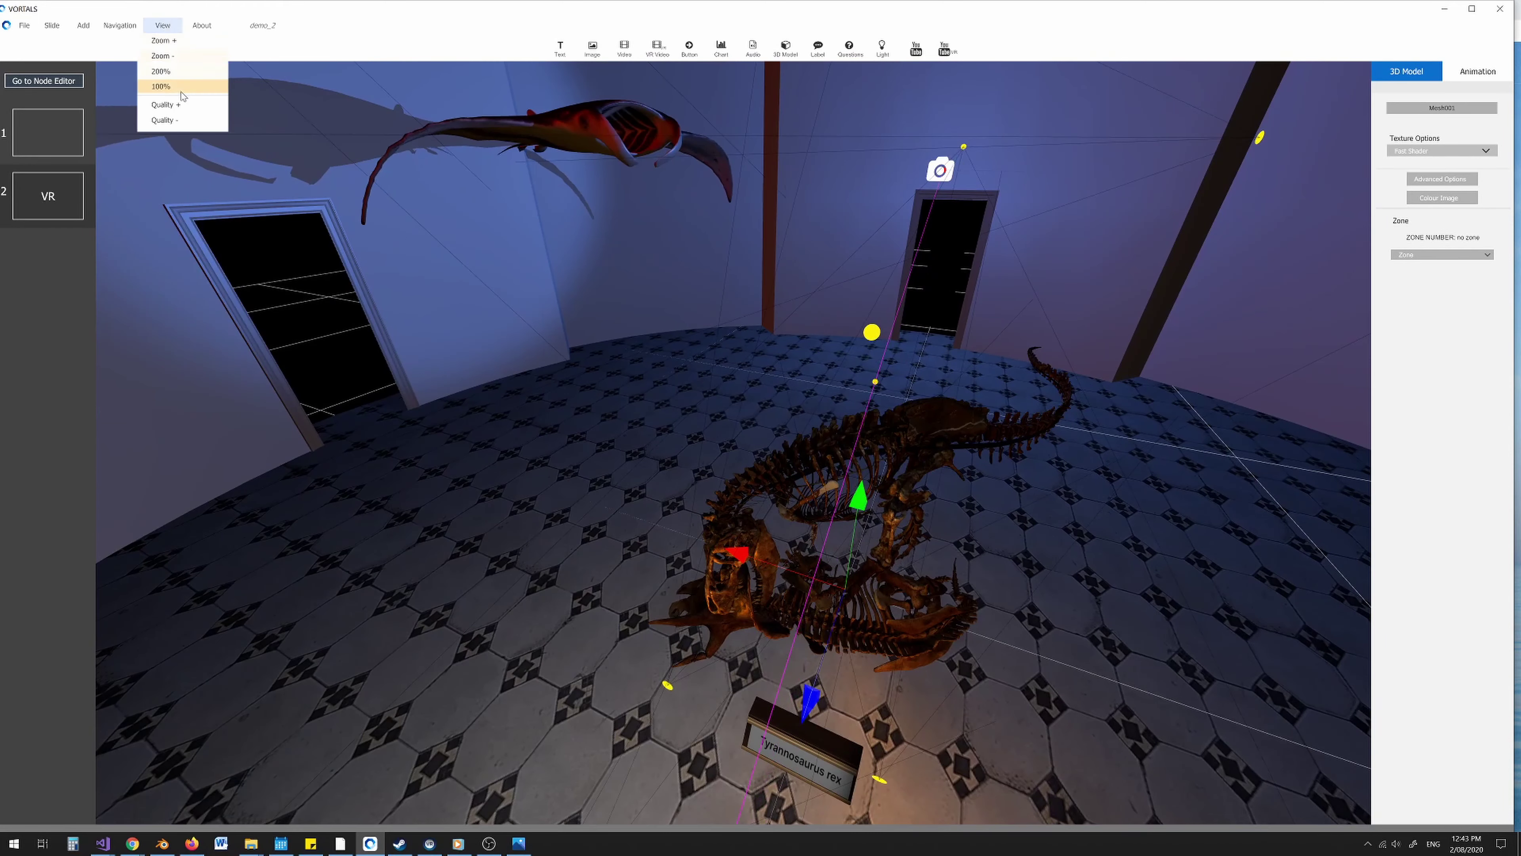
pyautogui.click(168, 110)
pyautogui.scroll(-2, 610, 444)
pyautogui.moveTo(609, 444); pyautogui.dragTo(556, 377)
pyautogui.moveTo(556, 376); pyautogui.dragTo(679, 424, button='middle')
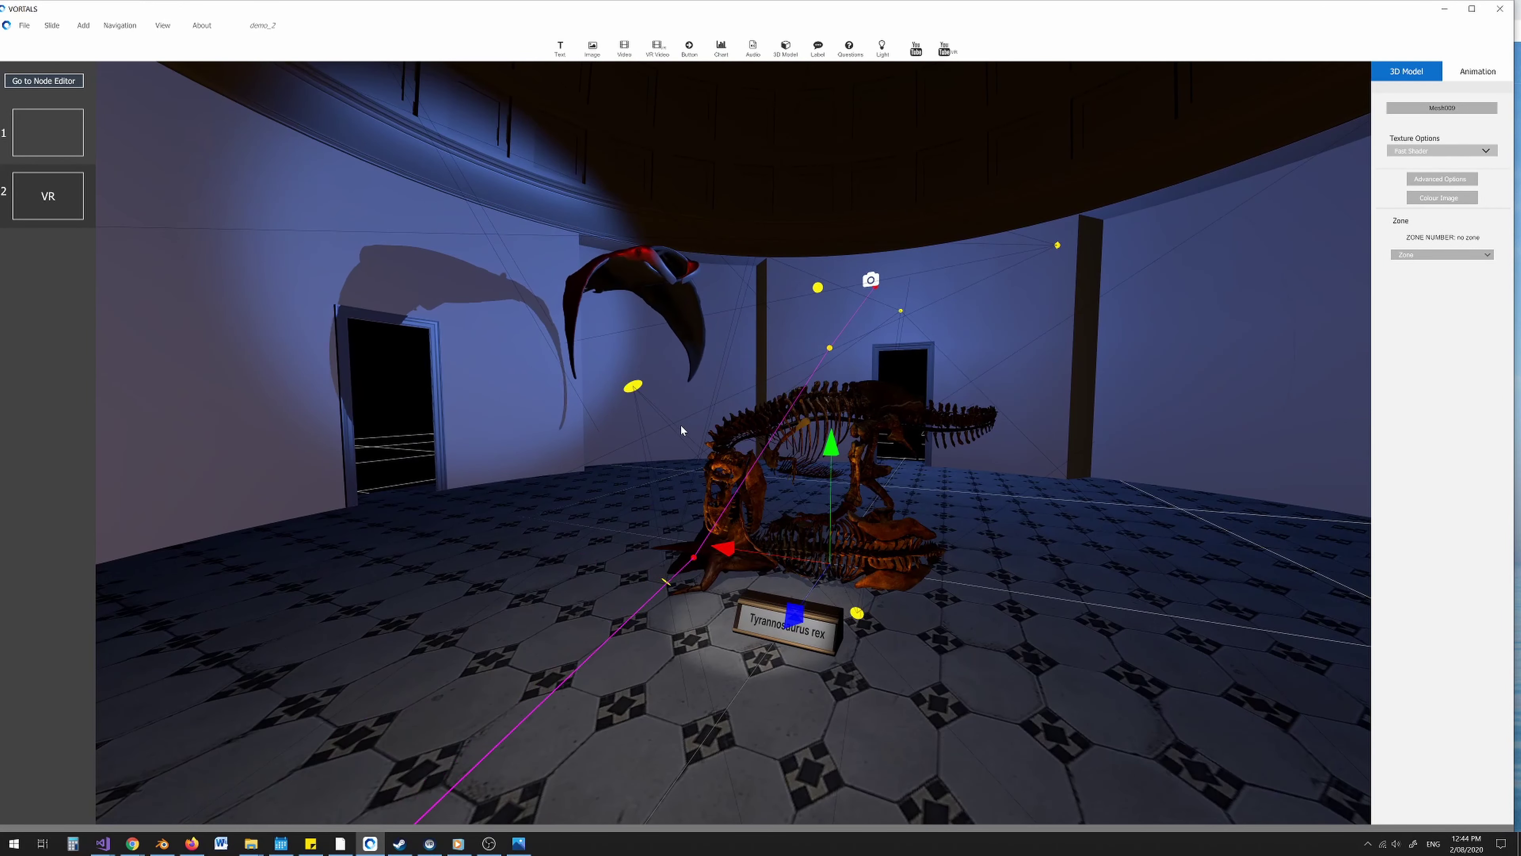
pyautogui.moveTo(680, 388); pyautogui.dragTo(643, 396, button='middle')
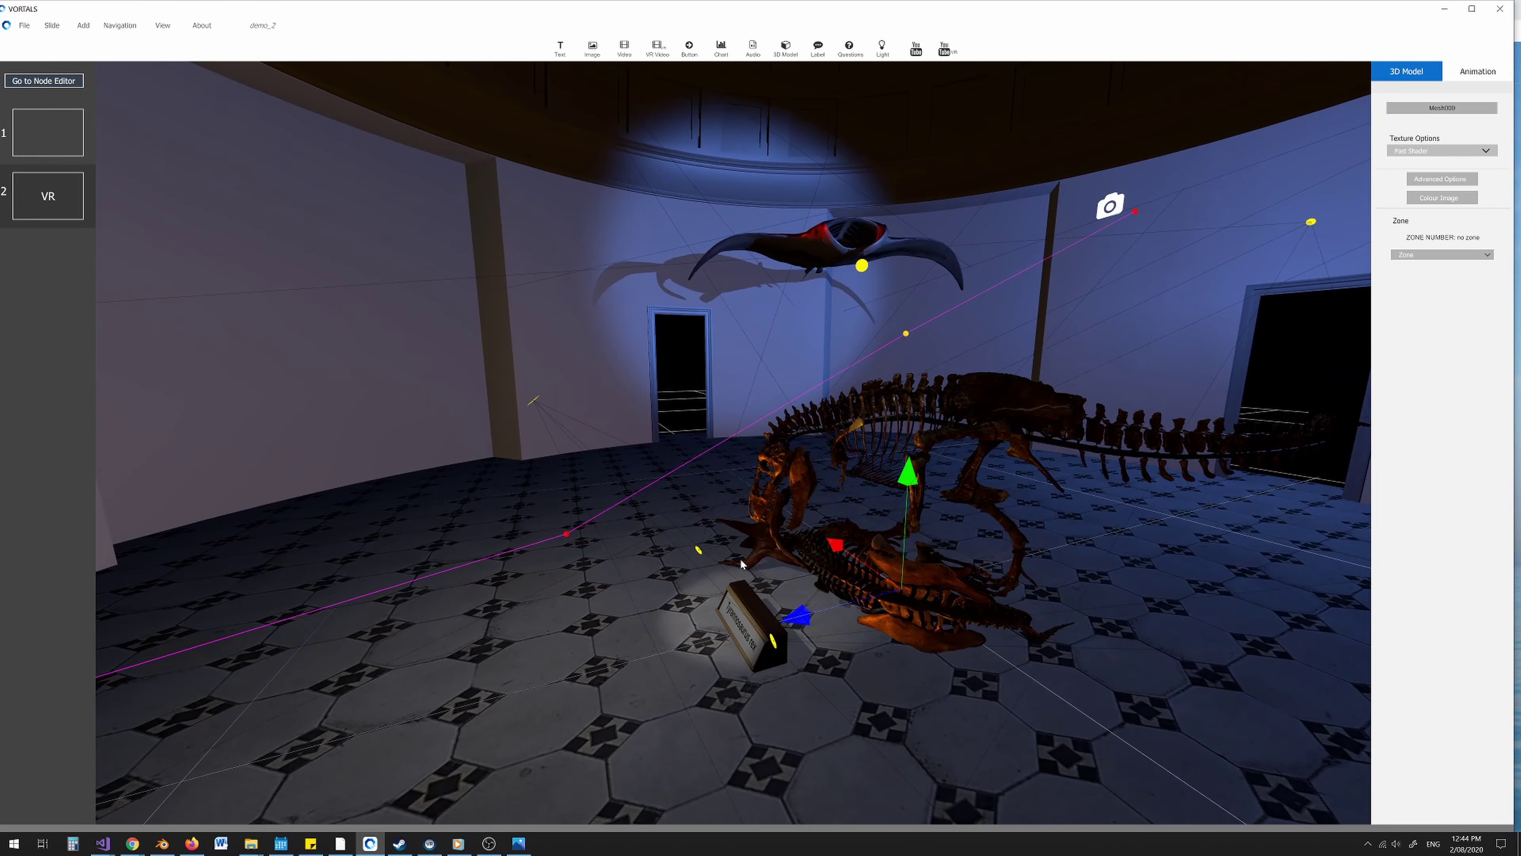
# Set the intensity of the white spotlight aimed at the Tyrannosaurus rex sign to 0.2.
pyautogui.moveTo(774, 596); pyautogui.dragTo(605, 516, button='middle')
pyautogui.click(598, 531)
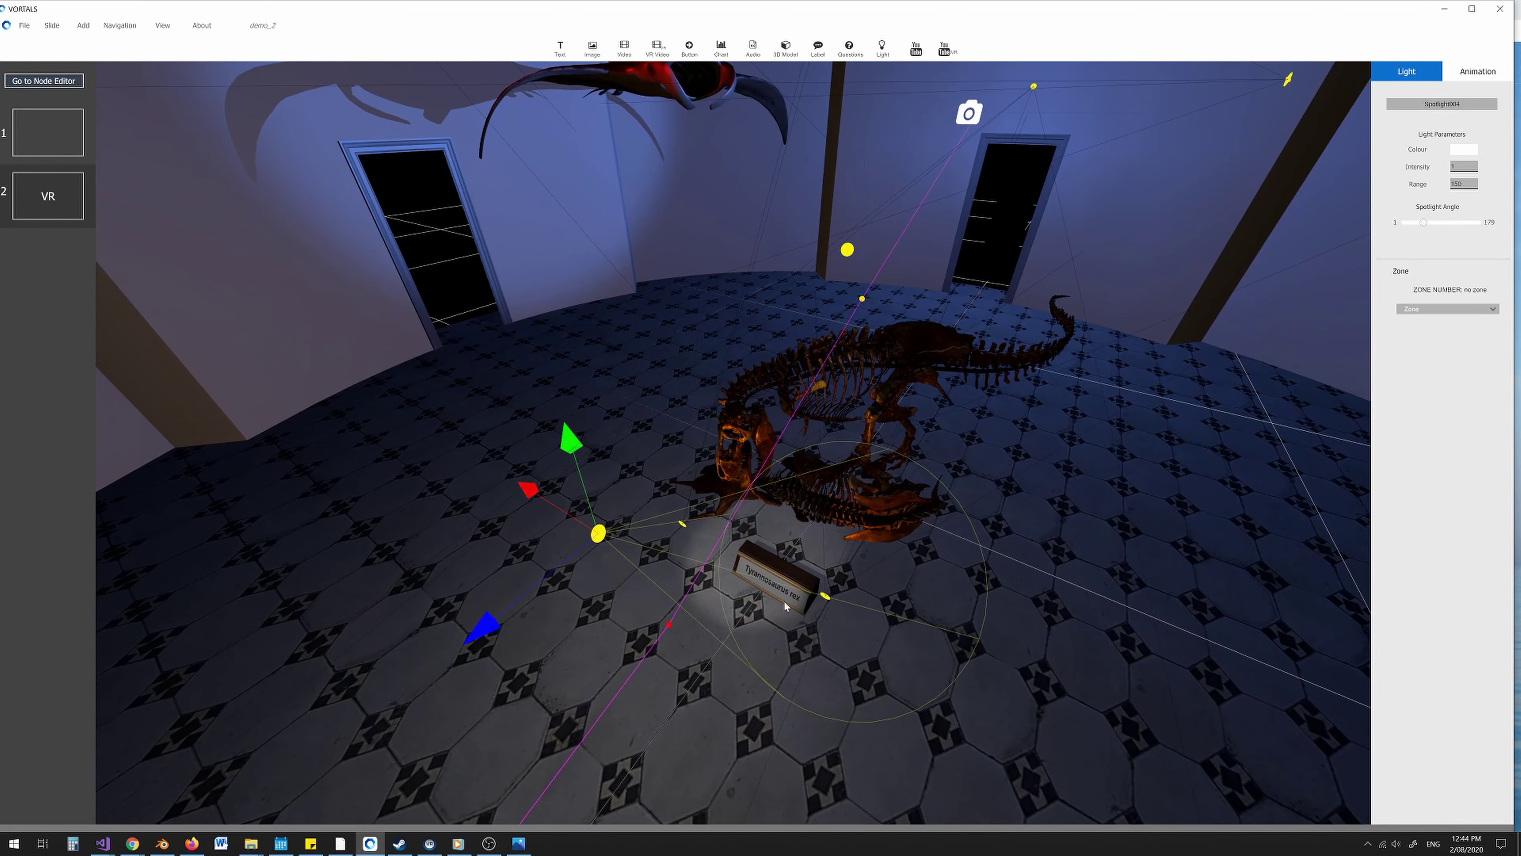
pyautogui.moveTo(784, 604); pyautogui.dragTo(819, 522, button='middle')
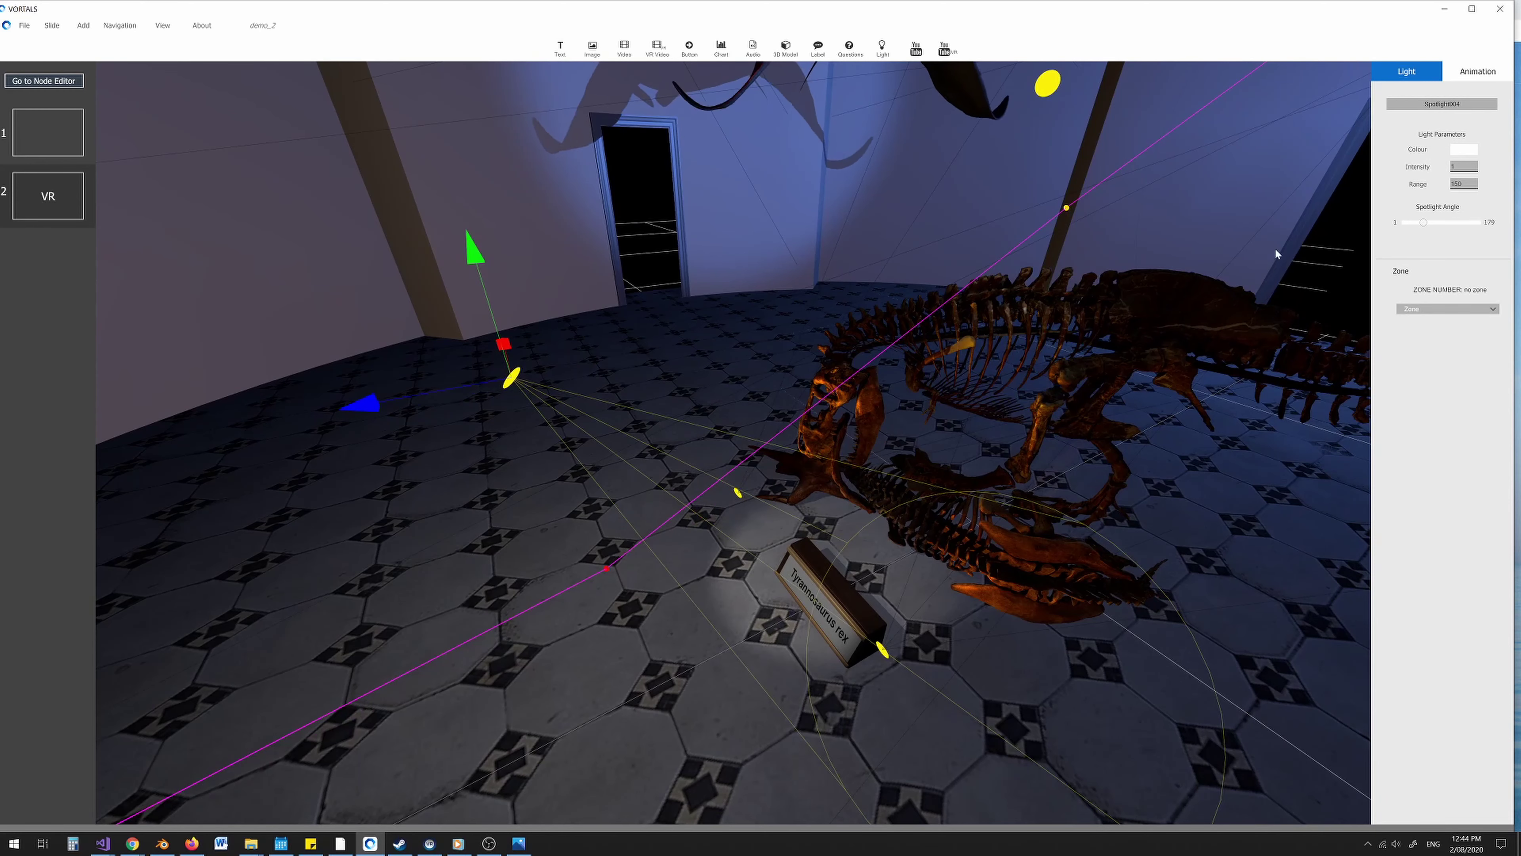
pyautogui.moveTo(639, 360); pyautogui.dragTo(677, 353, button='middle')
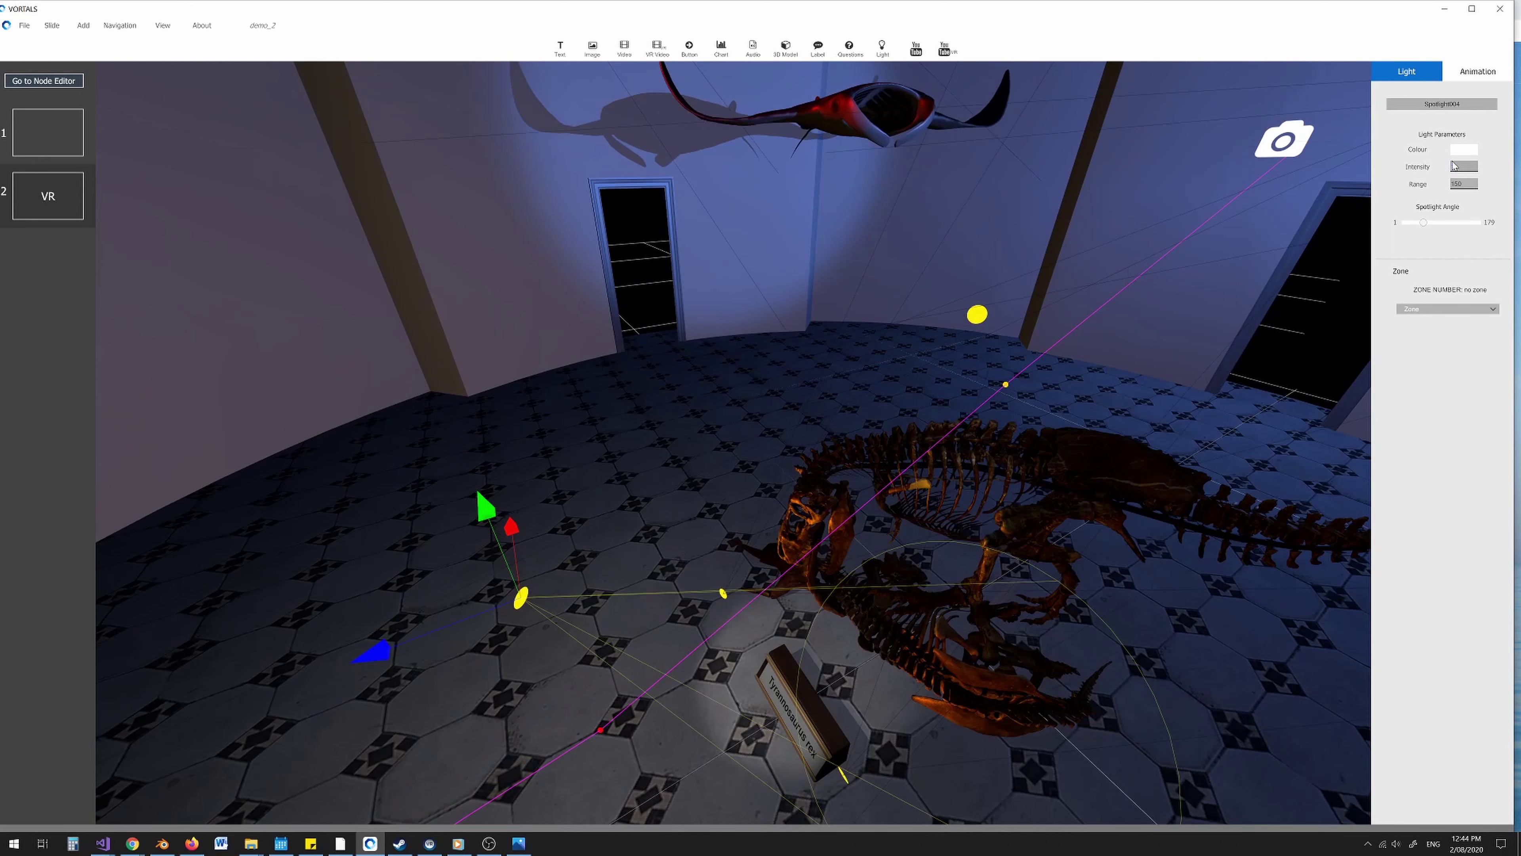
pyautogui.write('0.2')
pyautogui.moveTo(681, 632); pyautogui.dragTo(641, 607, button='middle')
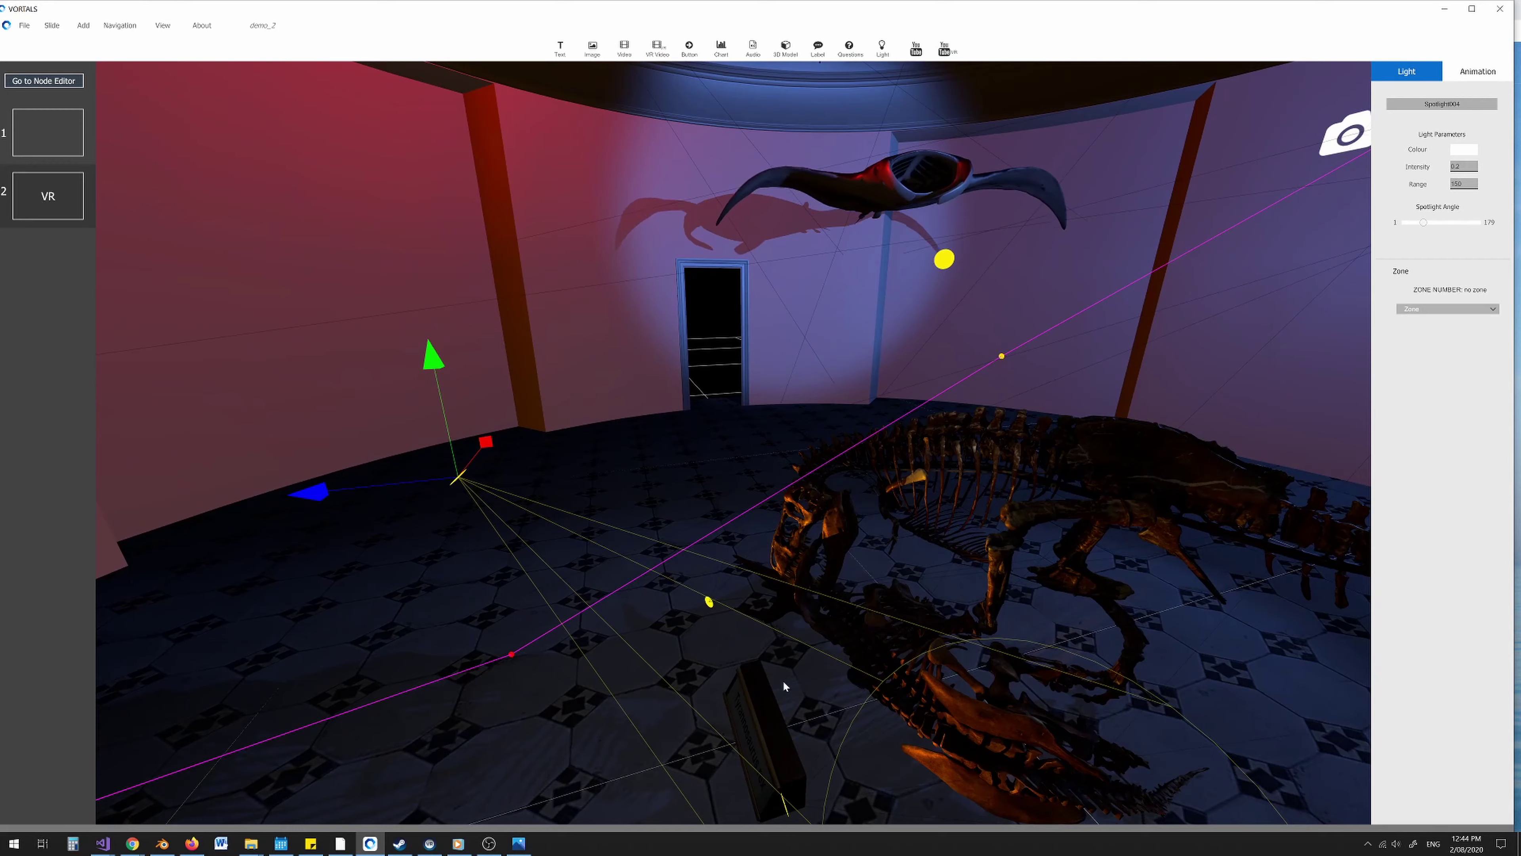
pyautogui.moveTo(783, 682); pyautogui.dragTo(878, 430, button='middle')
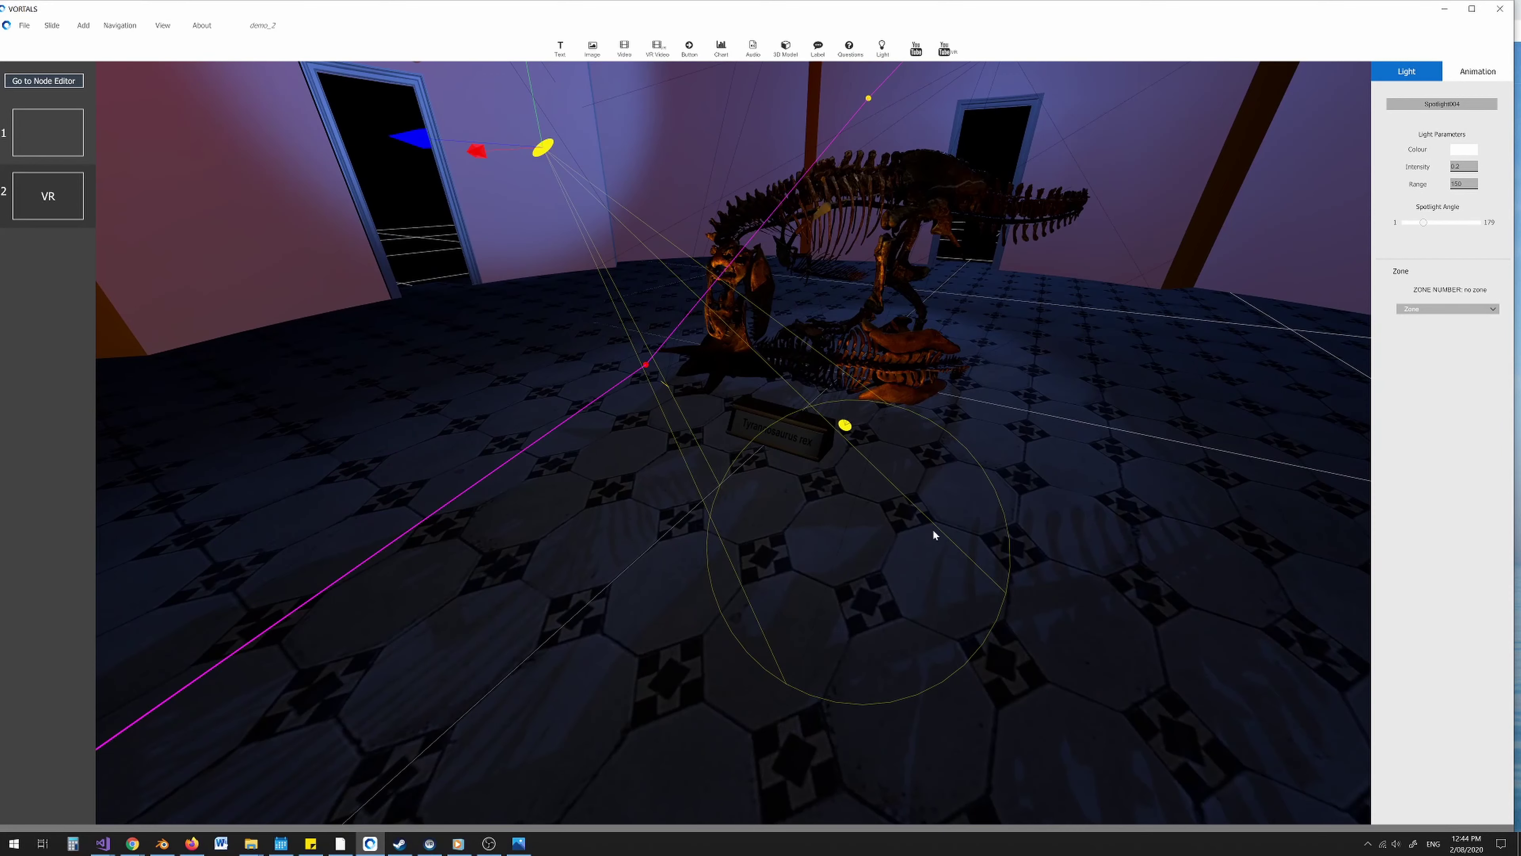
# Shift the white spotlight sideways along its red axis, roughly in line with the Tyrannosaurus rex sign.
pyautogui.moveTo(933, 529); pyautogui.dragTo(613, 561, button='right')
pyautogui.moveTo(673, 431); pyautogui.dragTo(422, 668, button='right')
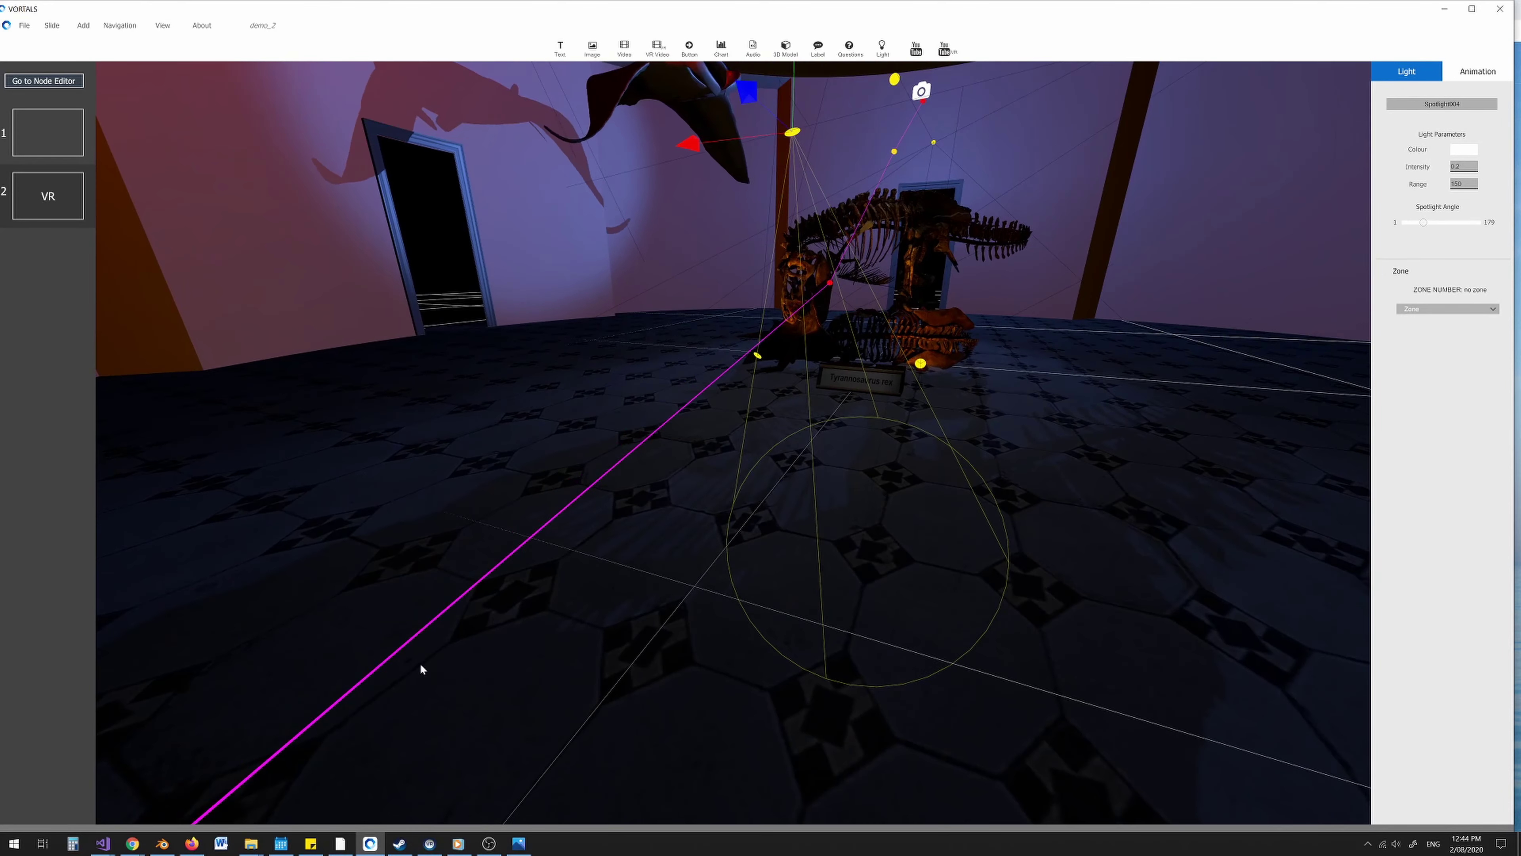
pyautogui.moveTo(842, 452); pyautogui.dragTo(724, 566, button='right')
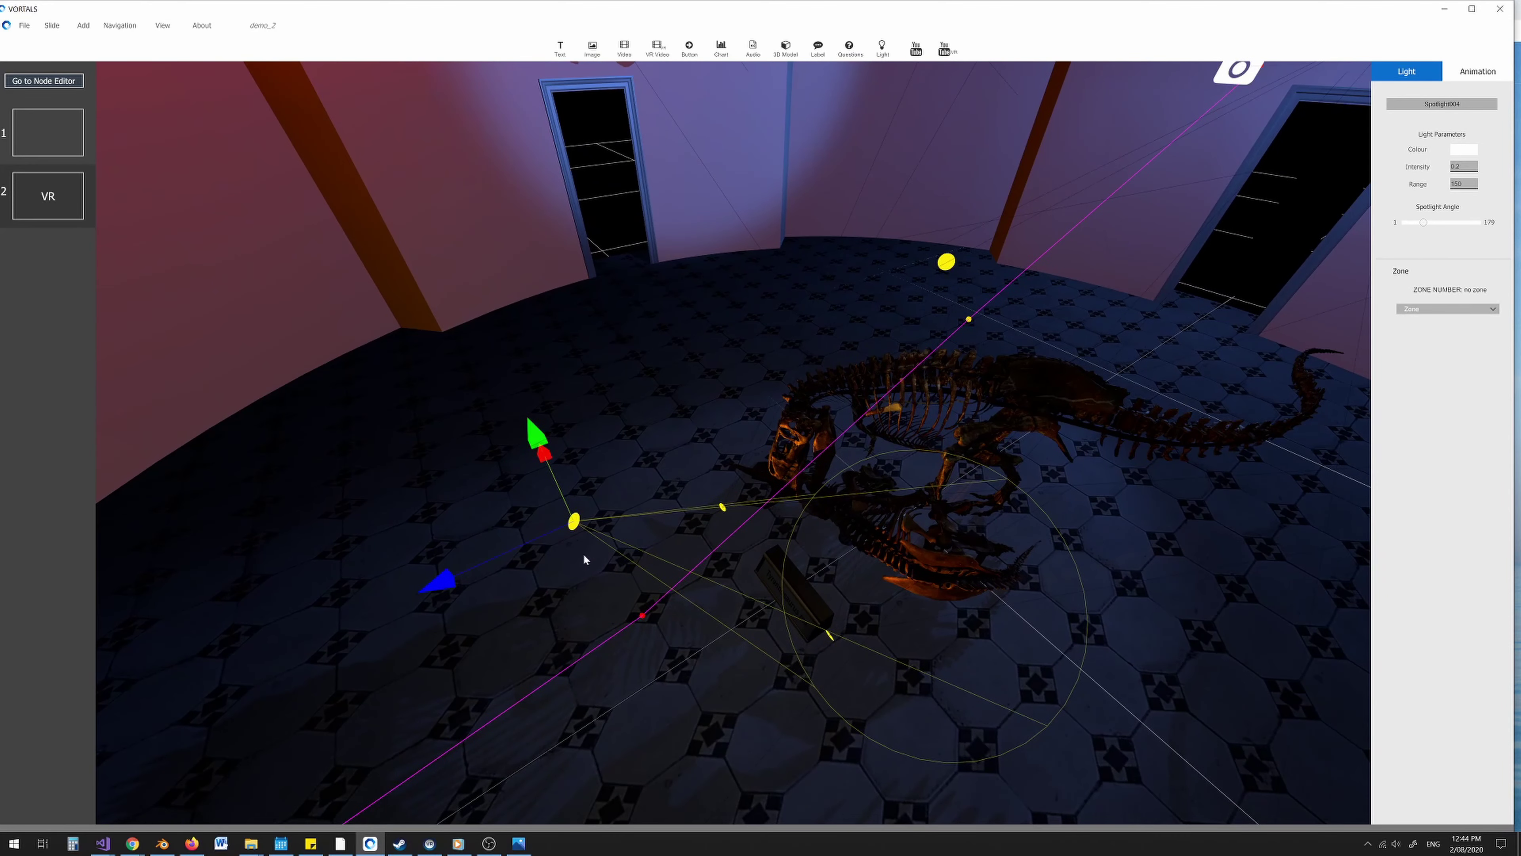
pyautogui.moveTo(584, 553); pyautogui.dragTo(771, 349, button='right')
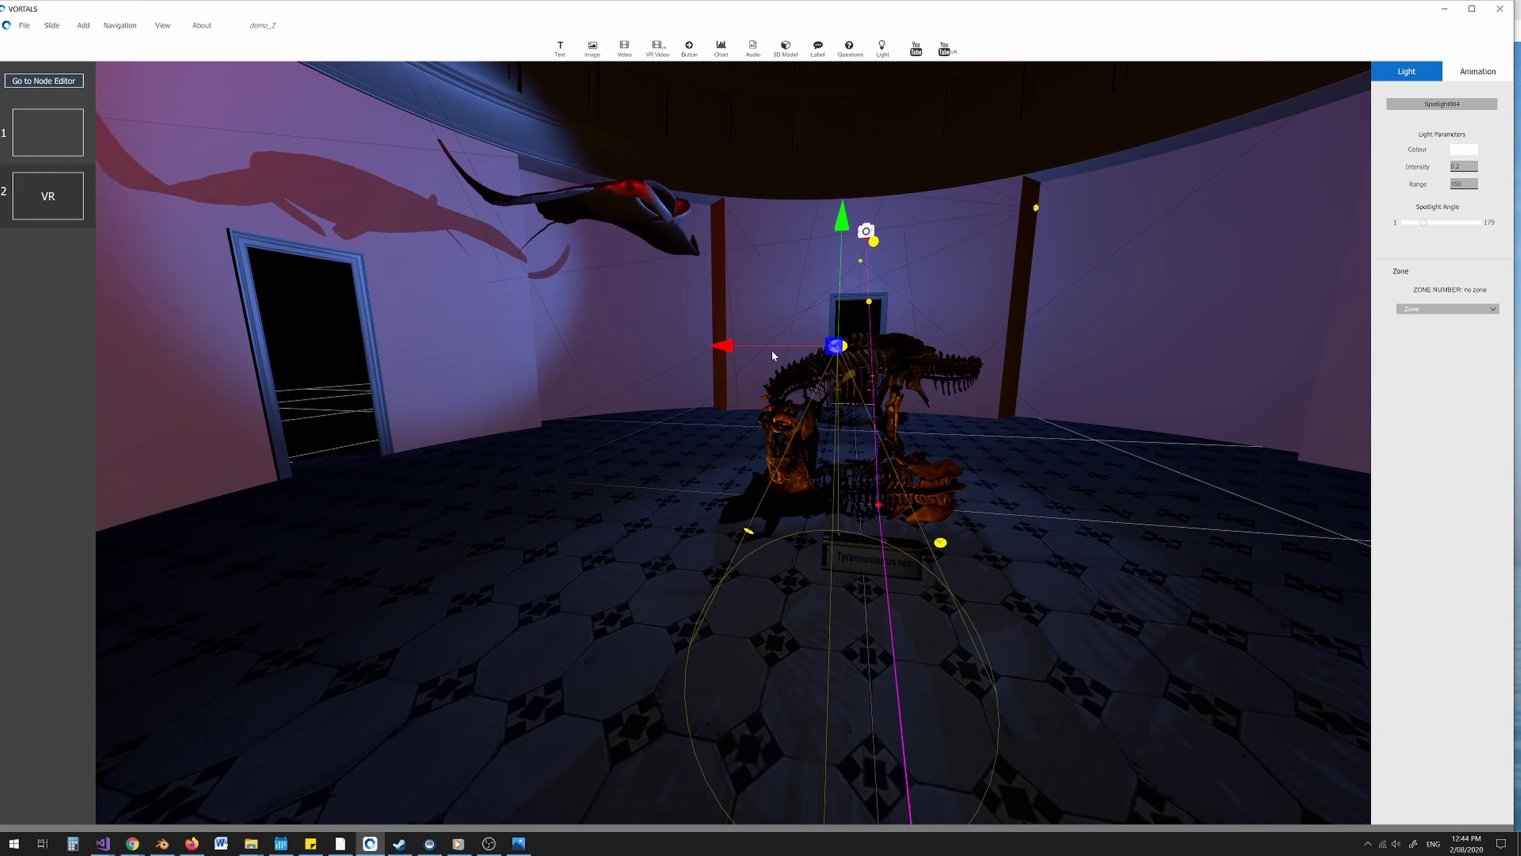
pyautogui.moveTo(771, 355); pyautogui.dragTo(827, 390)
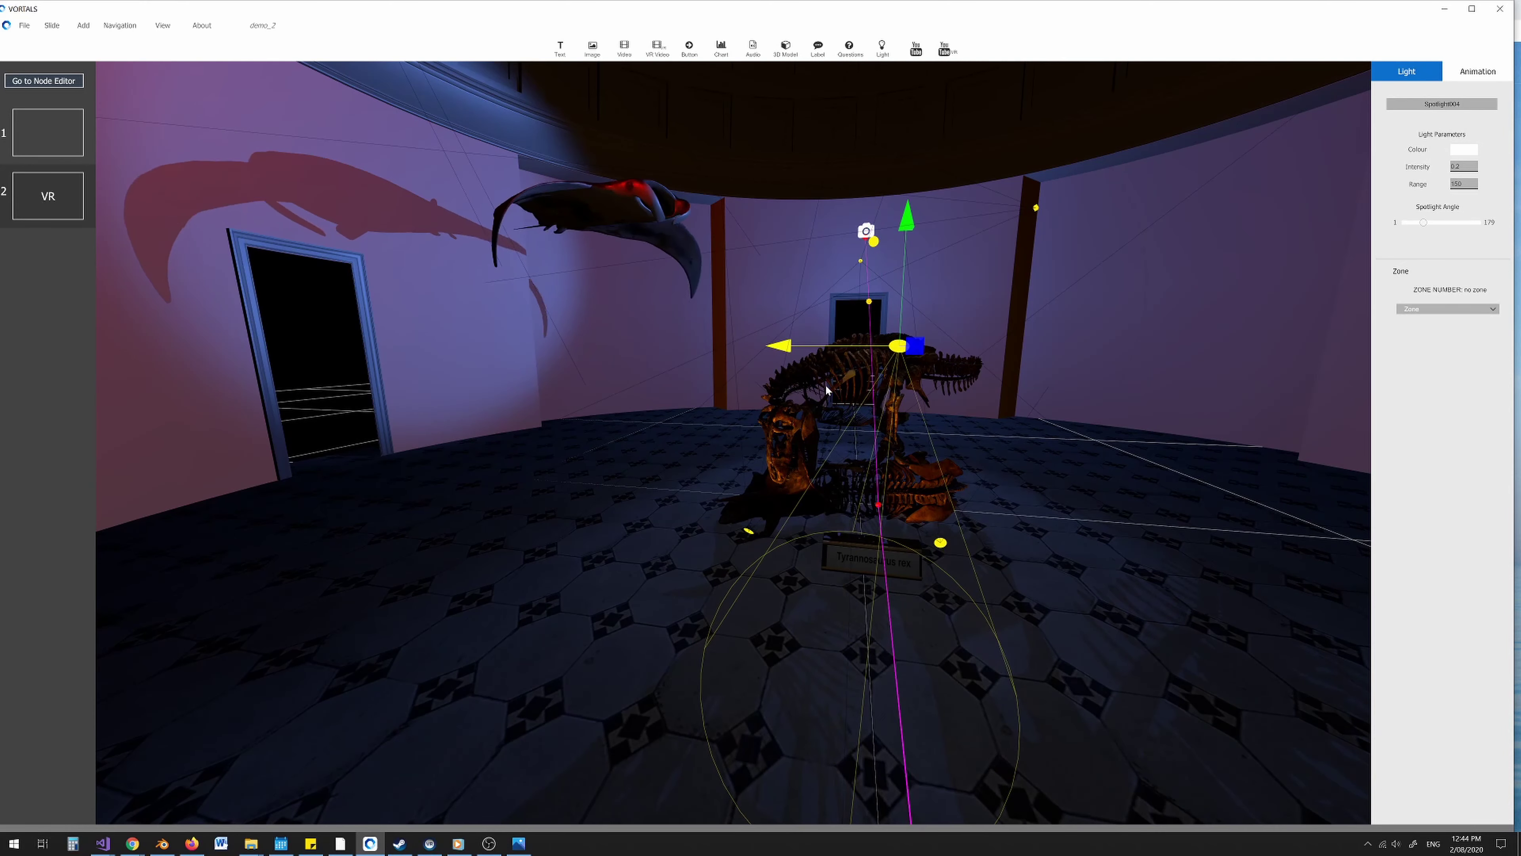
# Delete the white spotlight aimed at the Tyrannosaurus rex sign.
pyautogui.moveTo(861, 440); pyautogui.dragTo(844, 298, button='right')
pyautogui.click(903, 231)
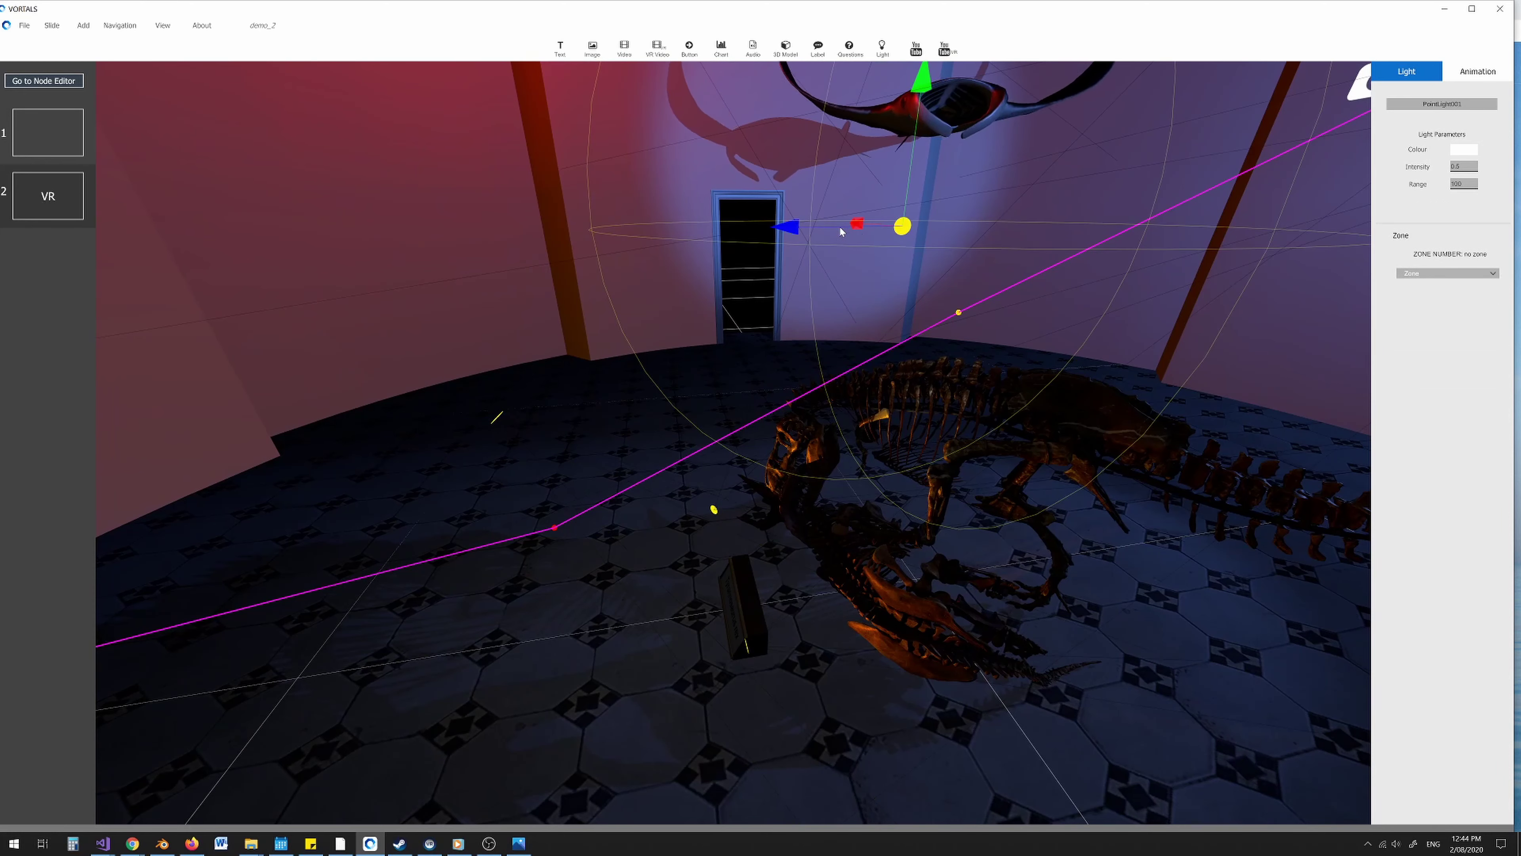
pyautogui.moveTo(832, 308); pyautogui.dragTo(503, 540, button='right')
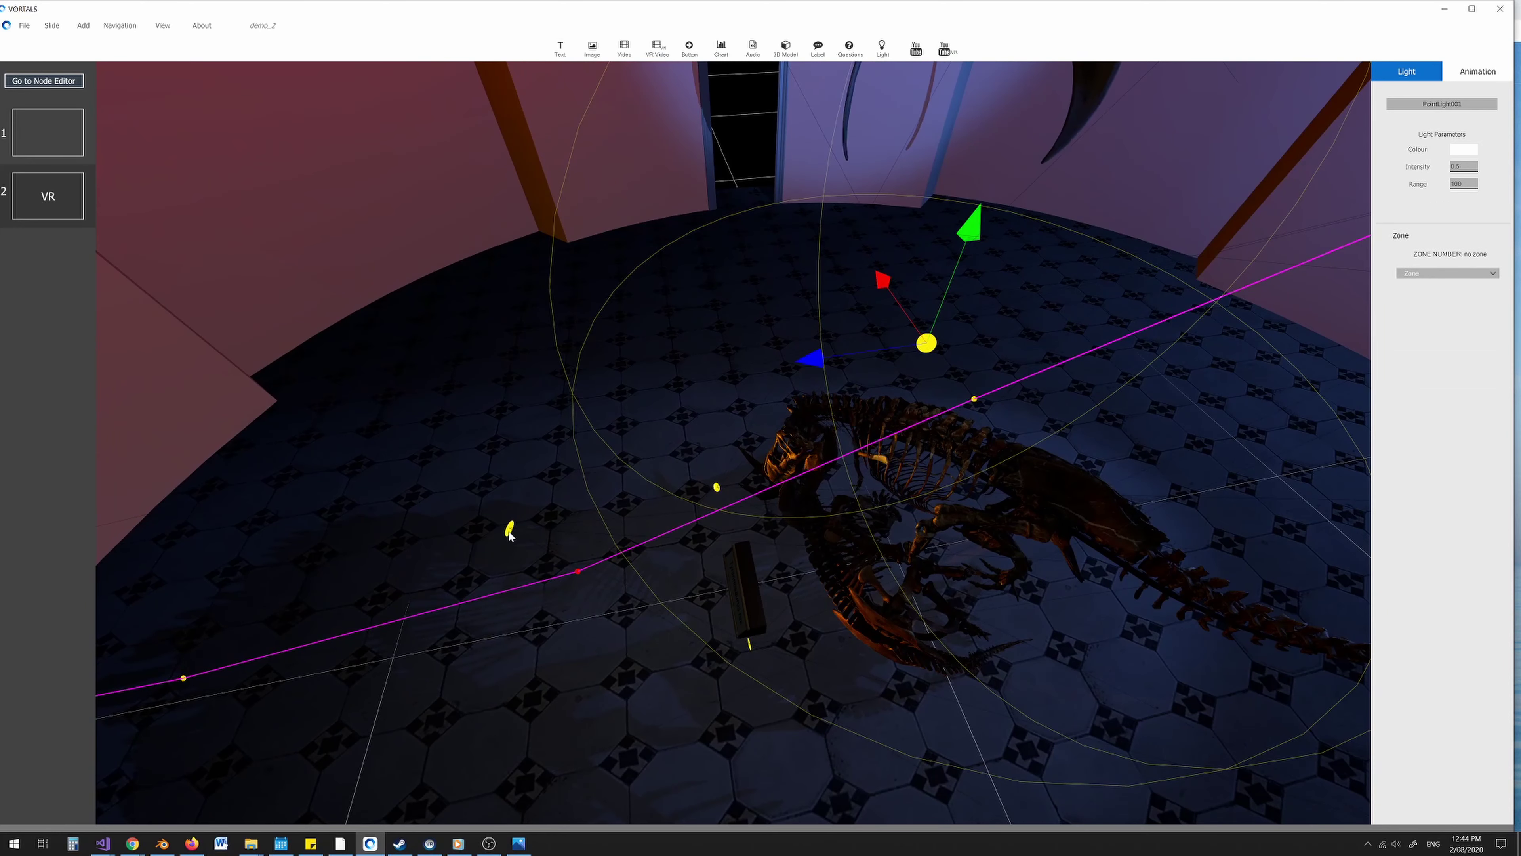
pyautogui.click(510, 530)
pyautogui.press('Delete')
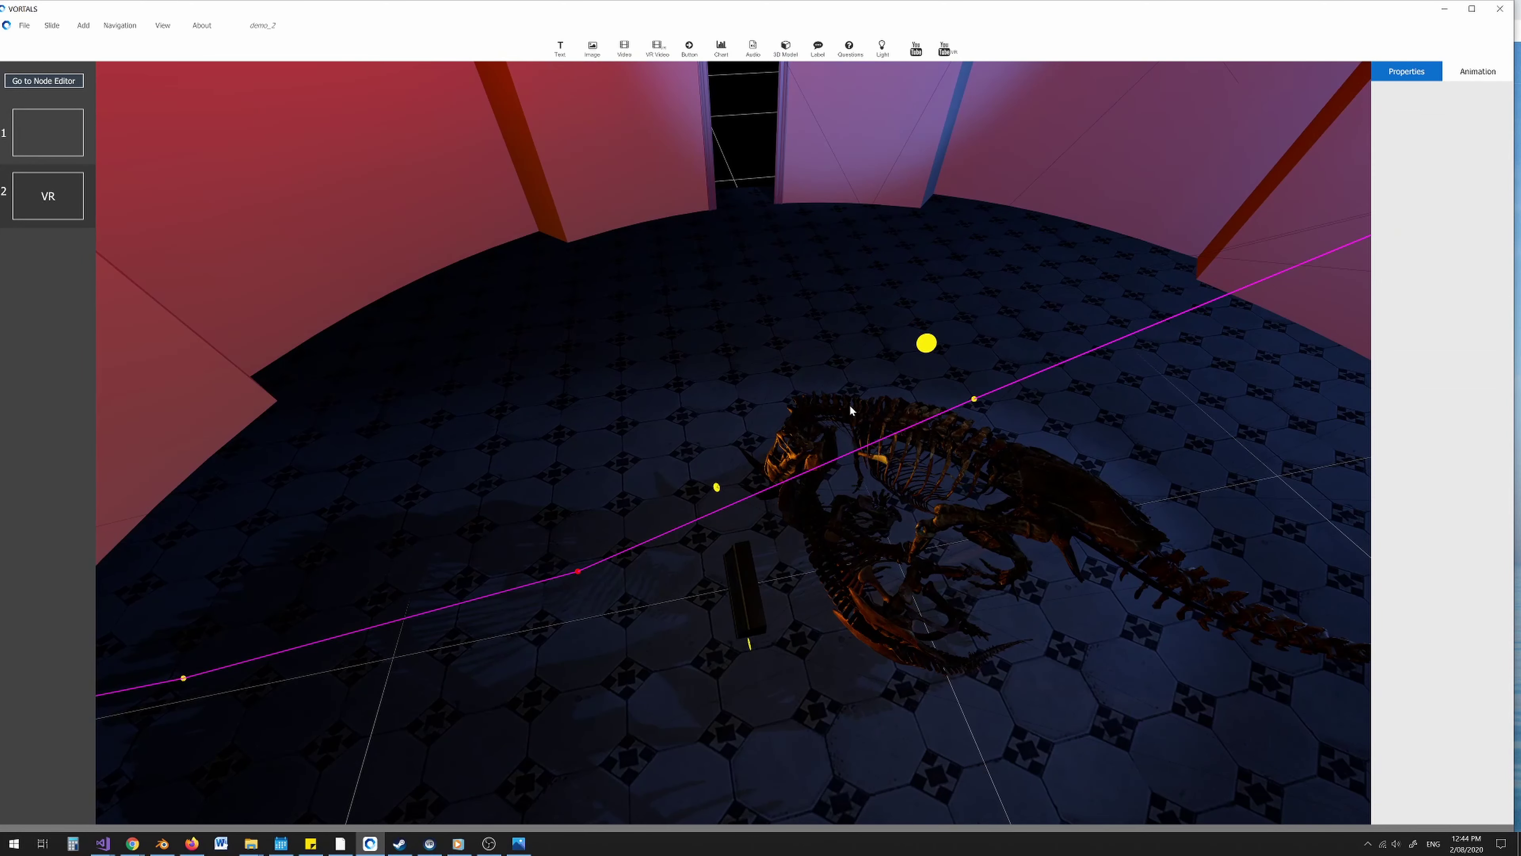
# Move the point light above the skeleton forward towards the name sign and lower it to about the skeleton's height.
pyautogui.click(928, 346)
pyautogui.moveTo(885, 355); pyautogui.dragTo(668, 417)
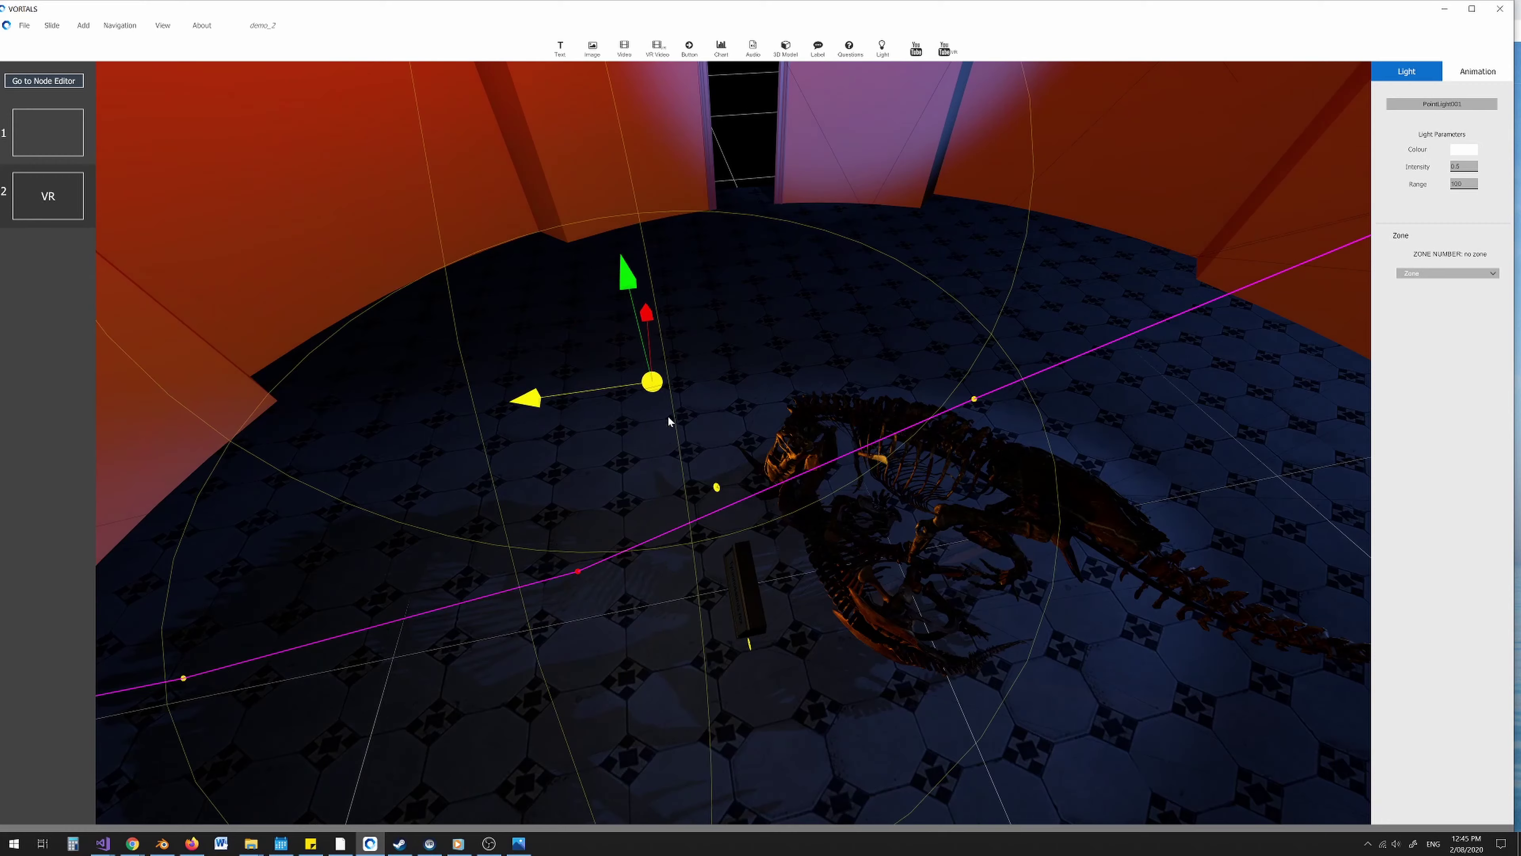
pyautogui.moveTo(668, 417); pyautogui.dragTo(747, 384, button='middle')
pyautogui.moveTo(745, 378); pyautogui.dragTo(771, 372, button='right')
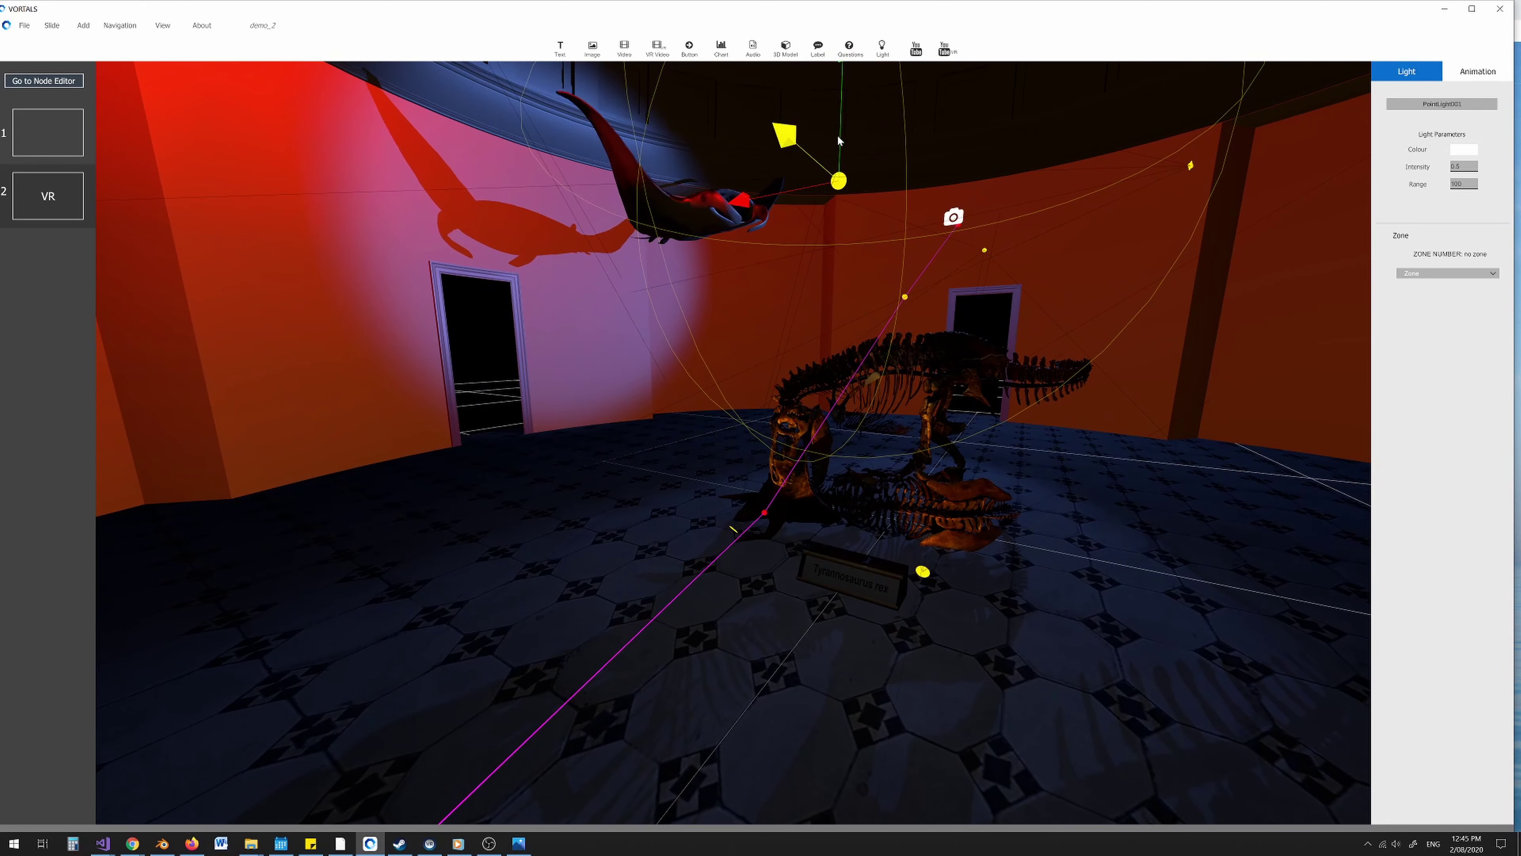
pyautogui.moveTo(828, 209); pyautogui.dragTo(828, 351)
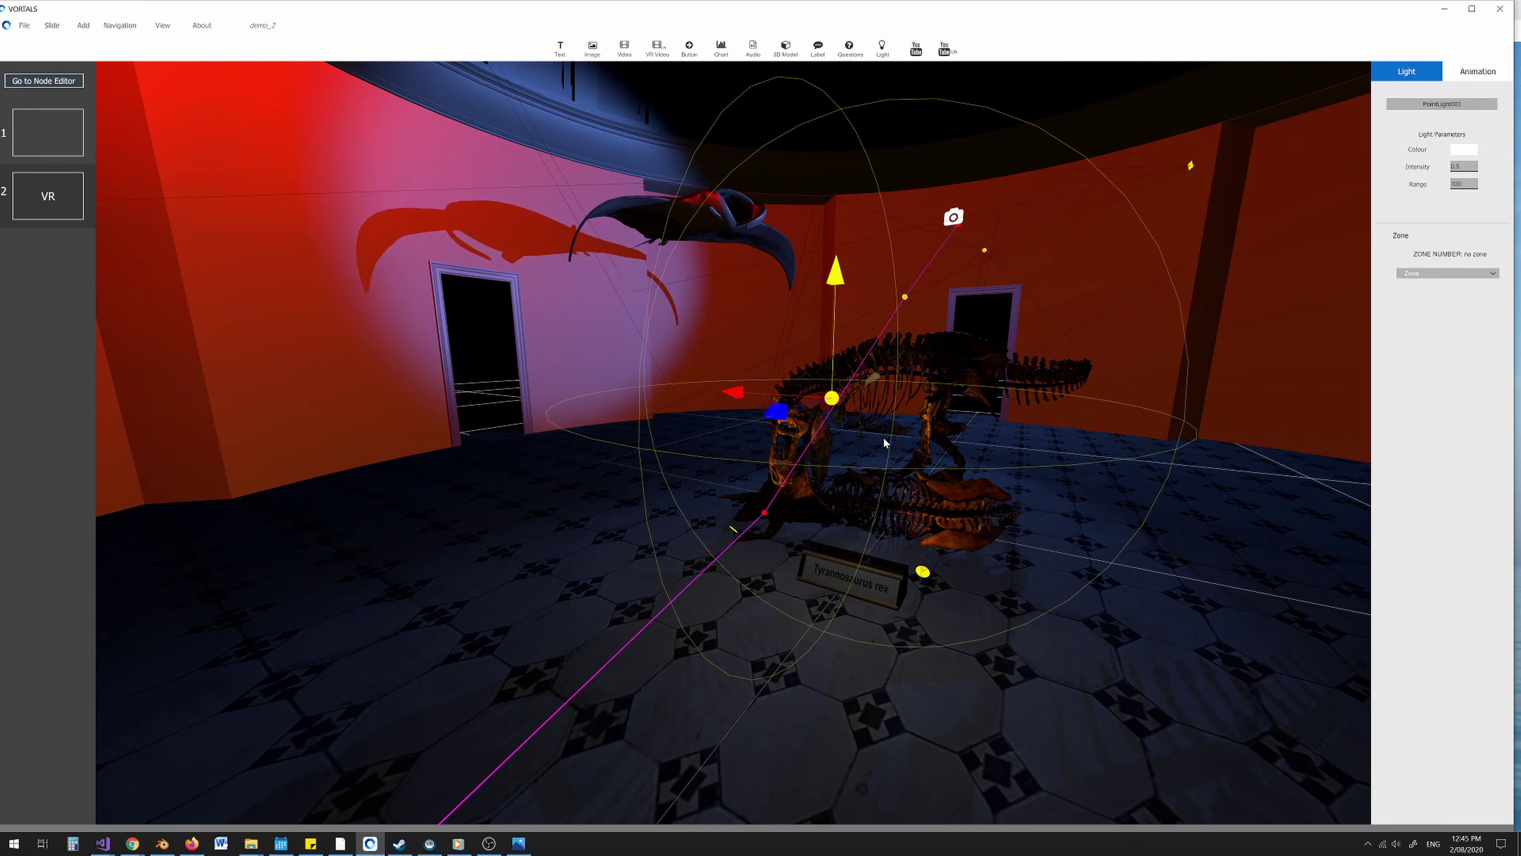
pyautogui.moveTo(883, 437); pyautogui.dragTo(821, 445, button='middle')
pyautogui.scroll(2, 801, 508)
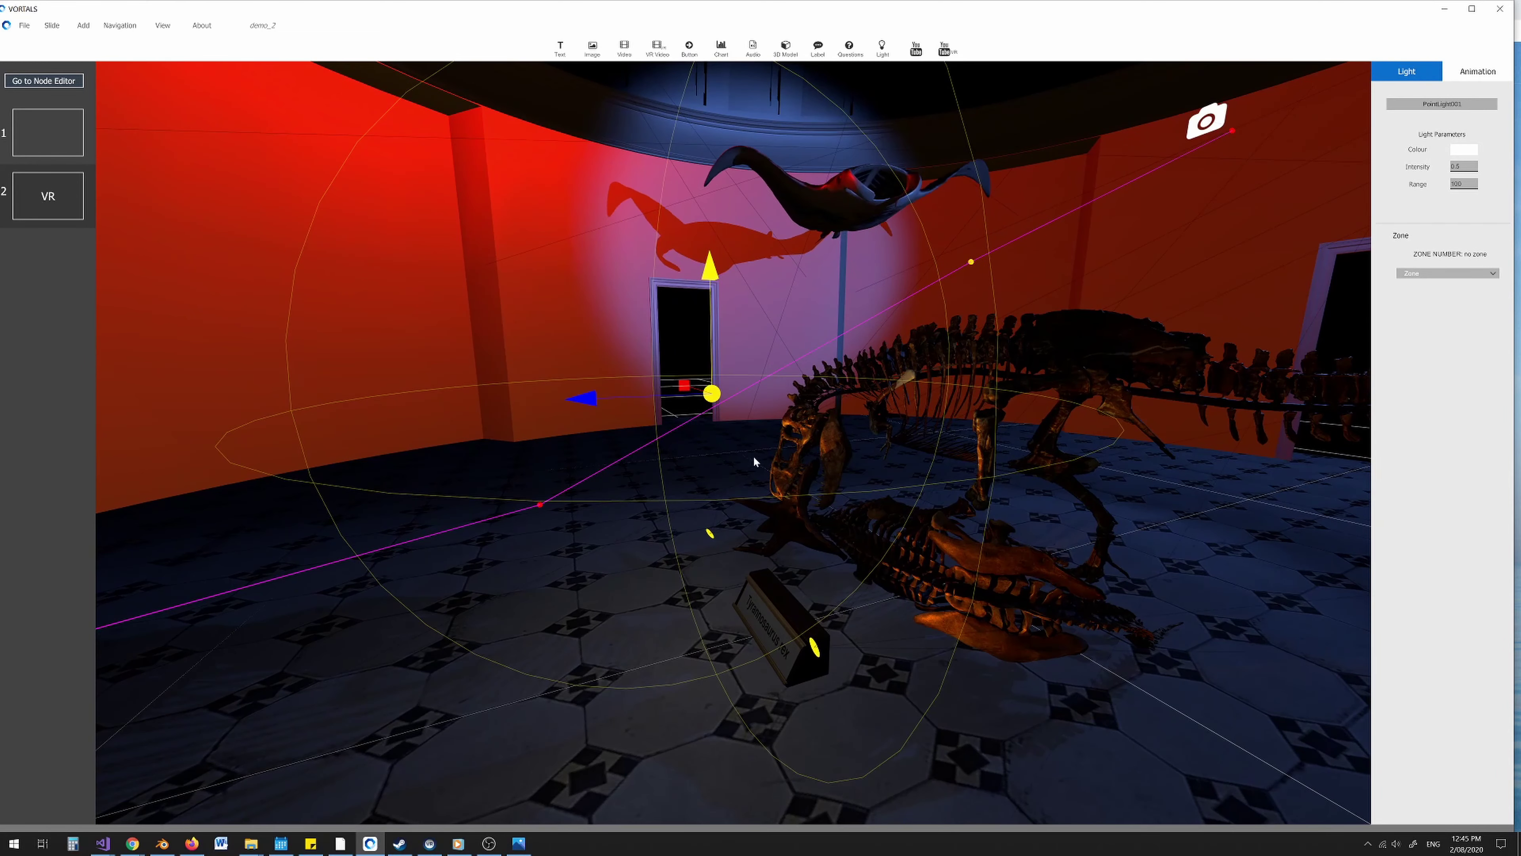
# Set the intensity of the red spotlight near the ceiling to 1.
pyautogui.moveTo(754, 456)
pyautogui.mouseDown(button='right')
pyautogui.moveTo(943, 459)
pyautogui.moveTo(810, 429)
pyautogui.moveTo(829, 418)
pyautogui.moveTo(727, 323)
pyautogui.moveTo(718, 339)
pyautogui.moveTo(784, 433)
pyautogui.moveTo(748, 483)
pyautogui.mouseUp(button='right')
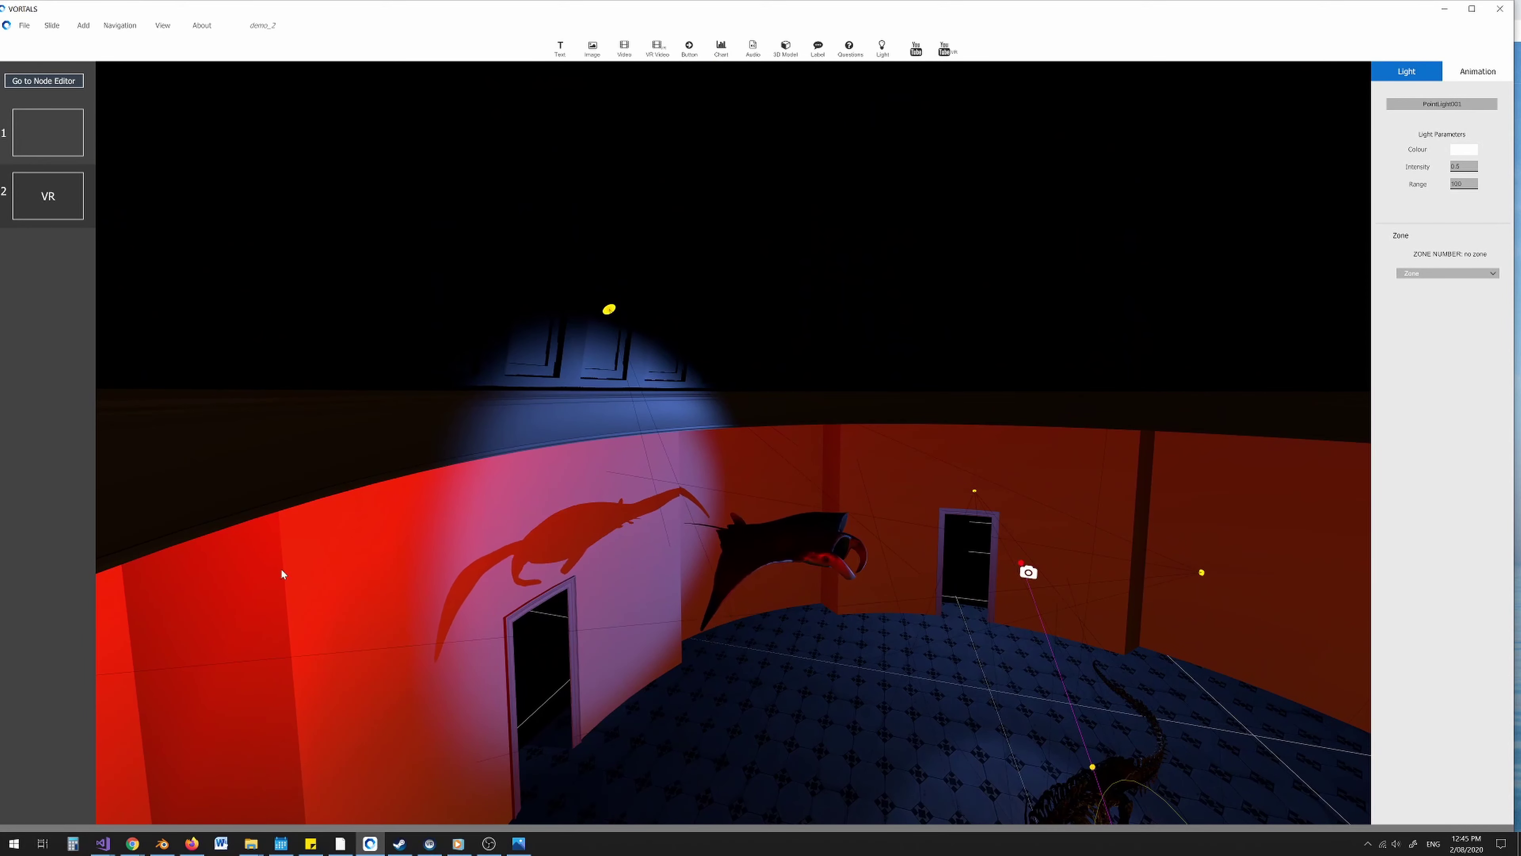
pyautogui.click(608, 310)
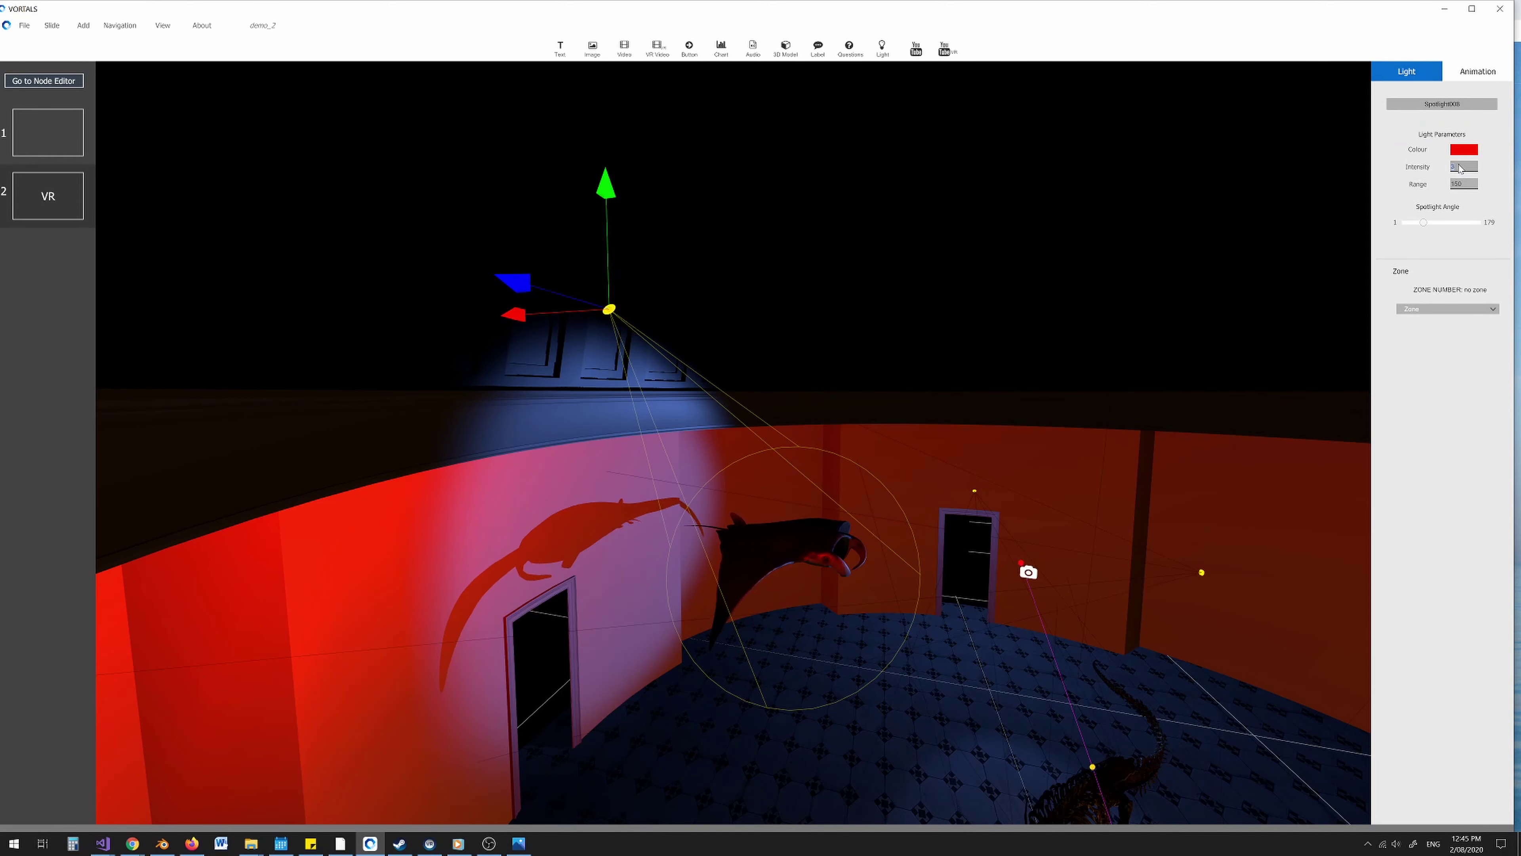
pyautogui.write('1')
pyautogui.moveTo(882, 436); pyautogui.dragTo(822, 439, button='middle')
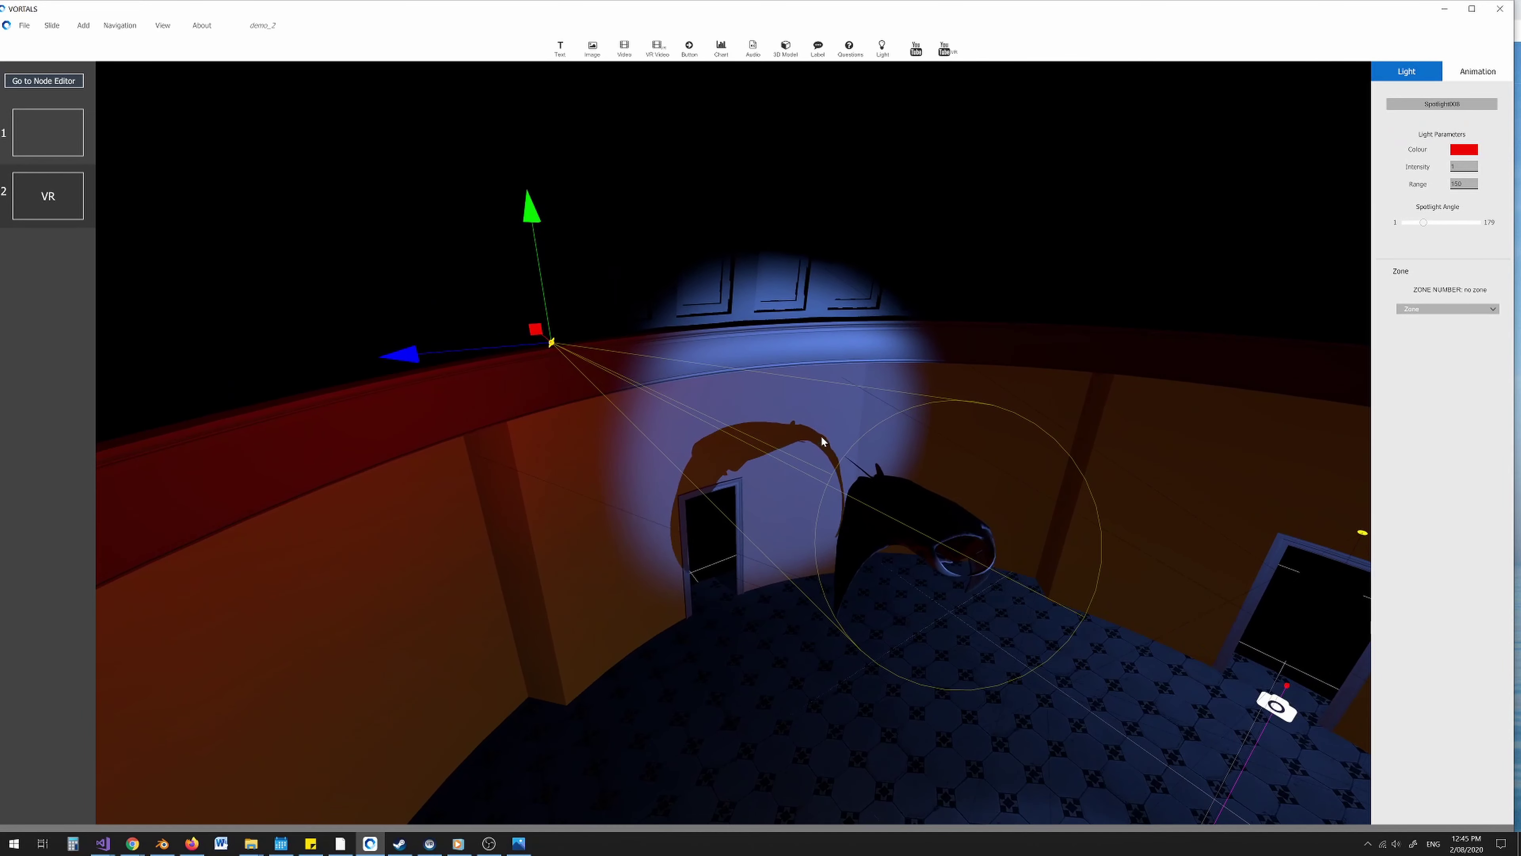
# Play the red spotlight's animation and open its first keyframe for editing.
pyautogui.click(1463, 72)
pyautogui.click(1439, 174)
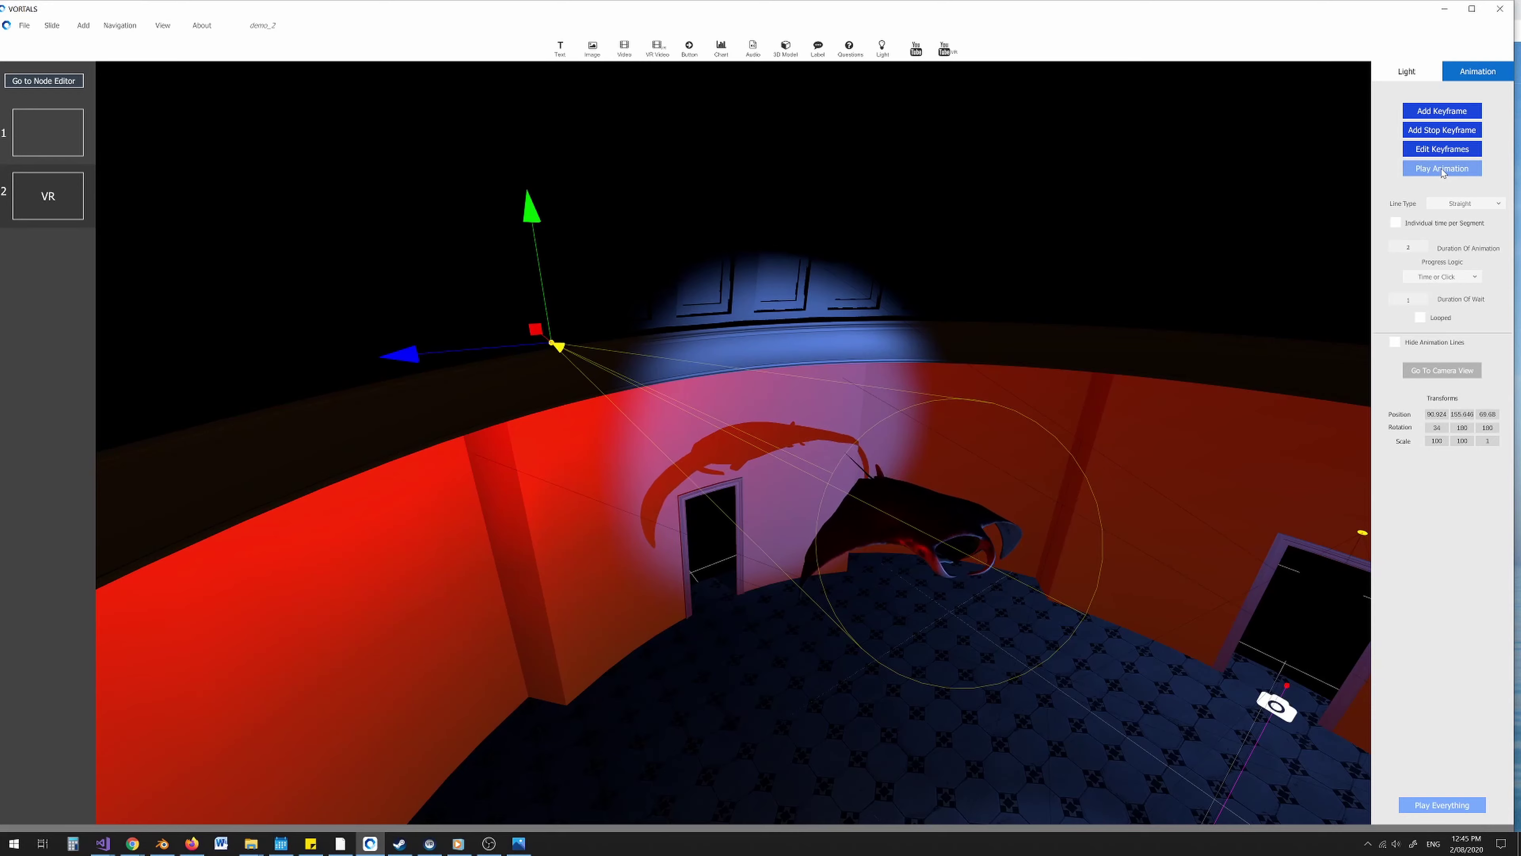
pyautogui.moveTo(1091, 316); pyautogui.dragTo(944, 271, button='middle')
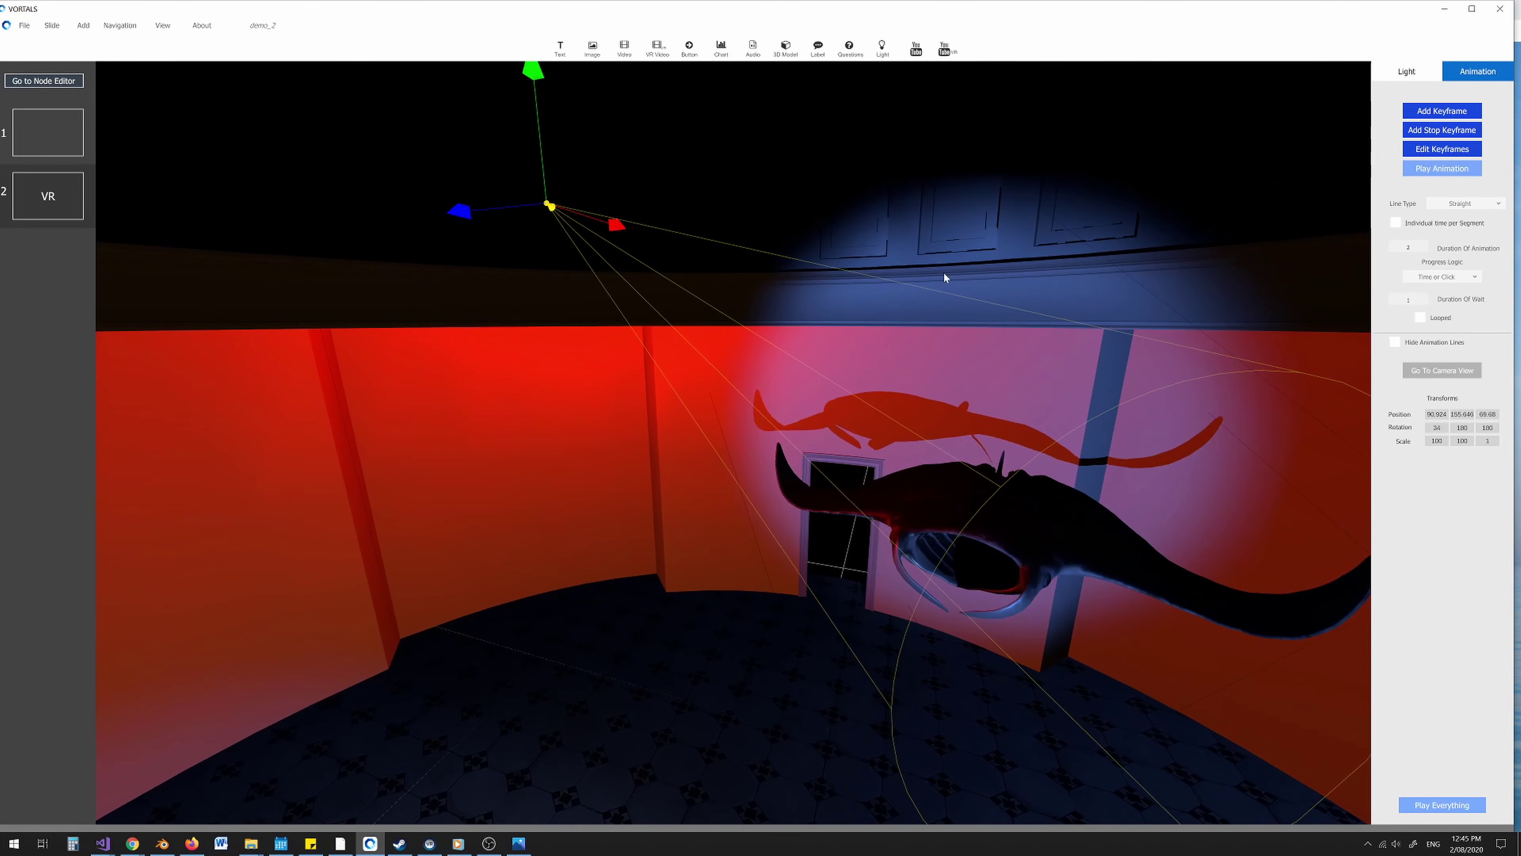
pyautogui.click(1443, 149)
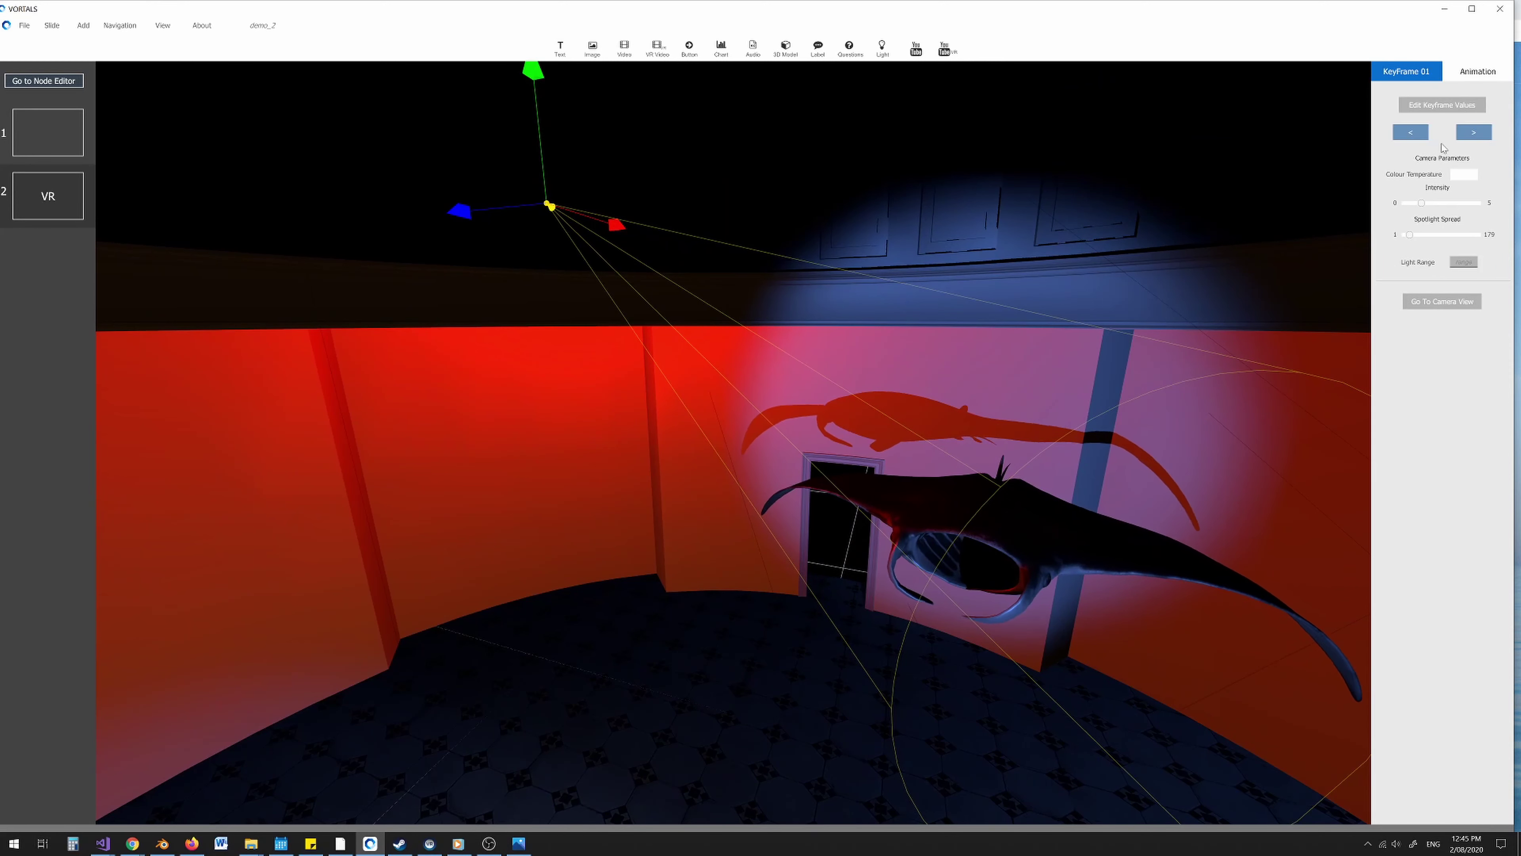